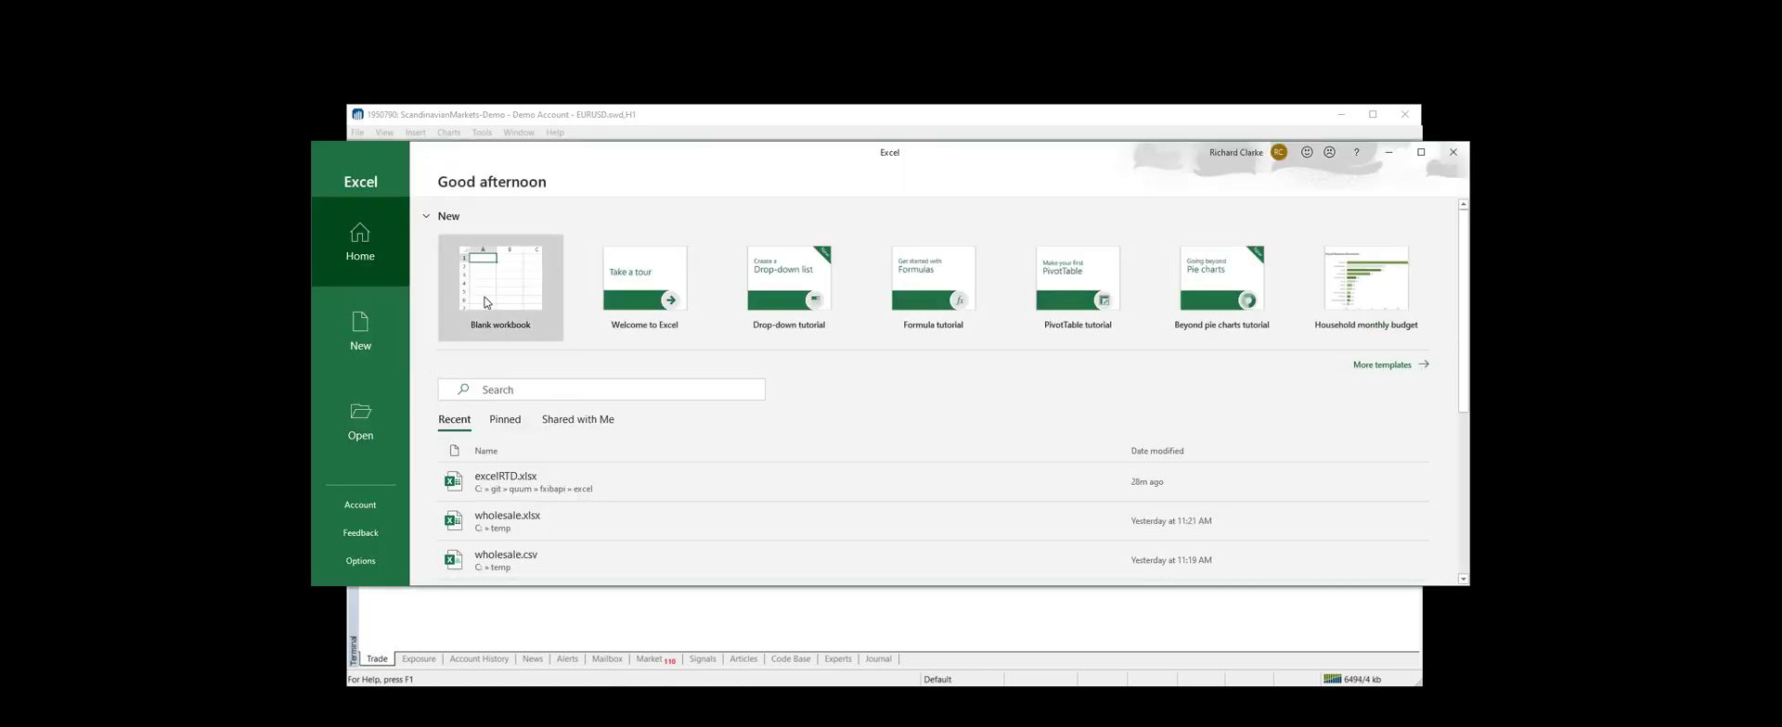
In a new blank workbook, stream the RTD server time into D2 after logging on to the server
{"action": "left_click", "coordinate": [484, 303]}
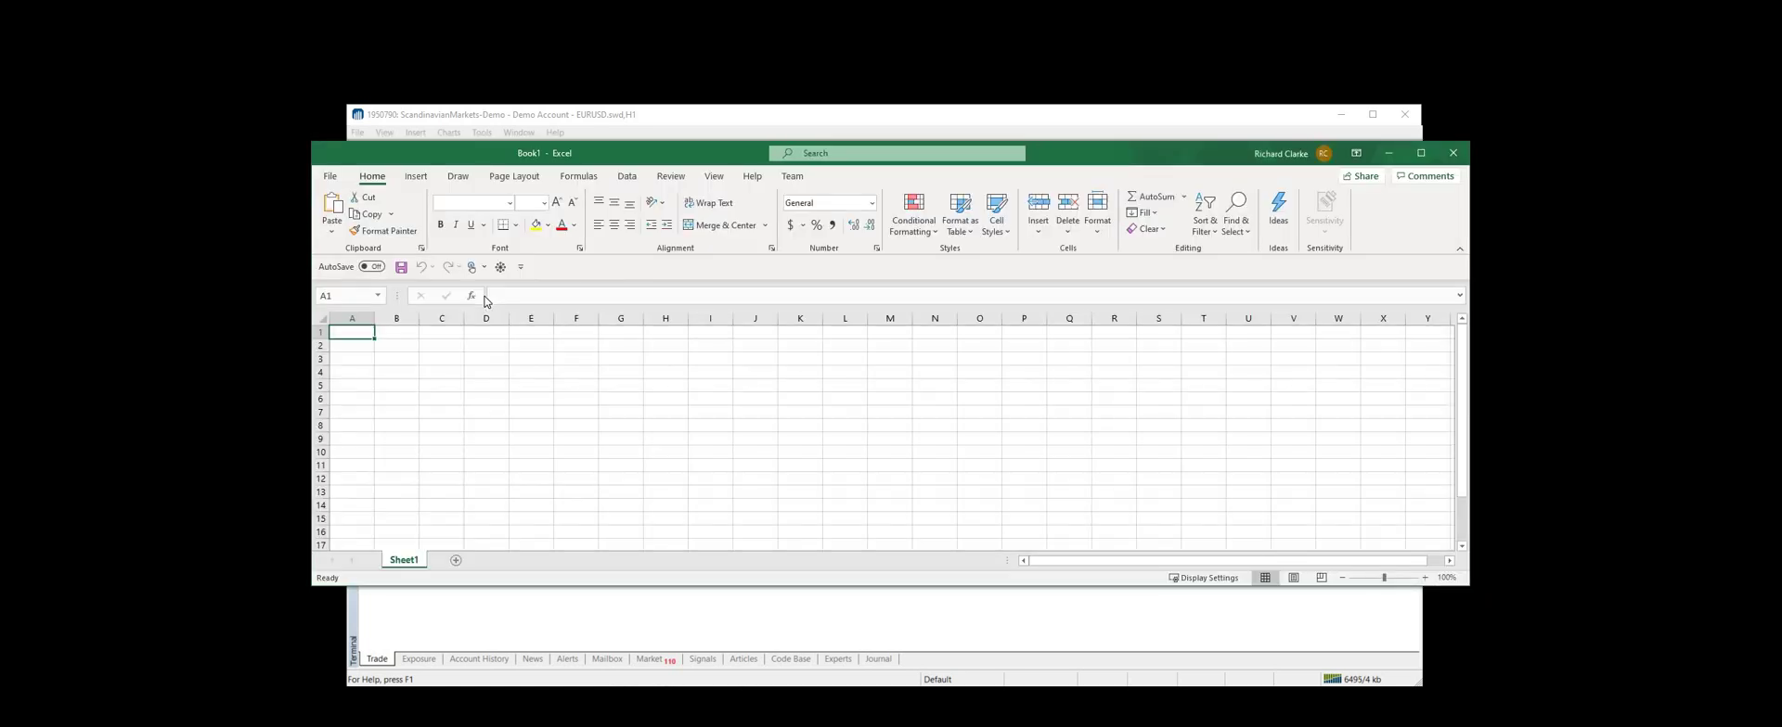
{"action": "left_click", "coordinate": [439, 344]}
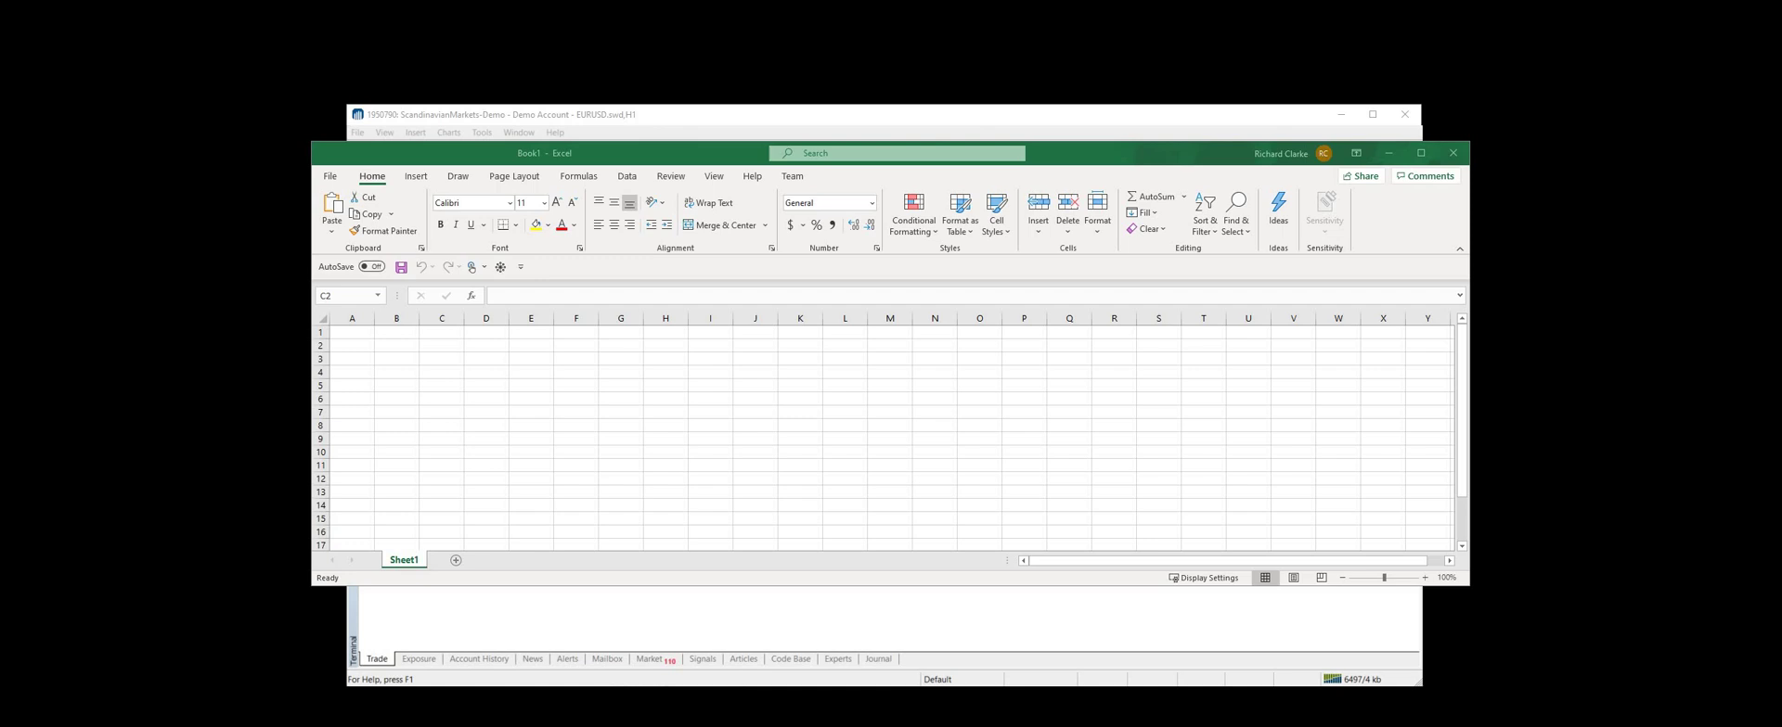
{"action": "left_click", "coordinate": [493, 345]}
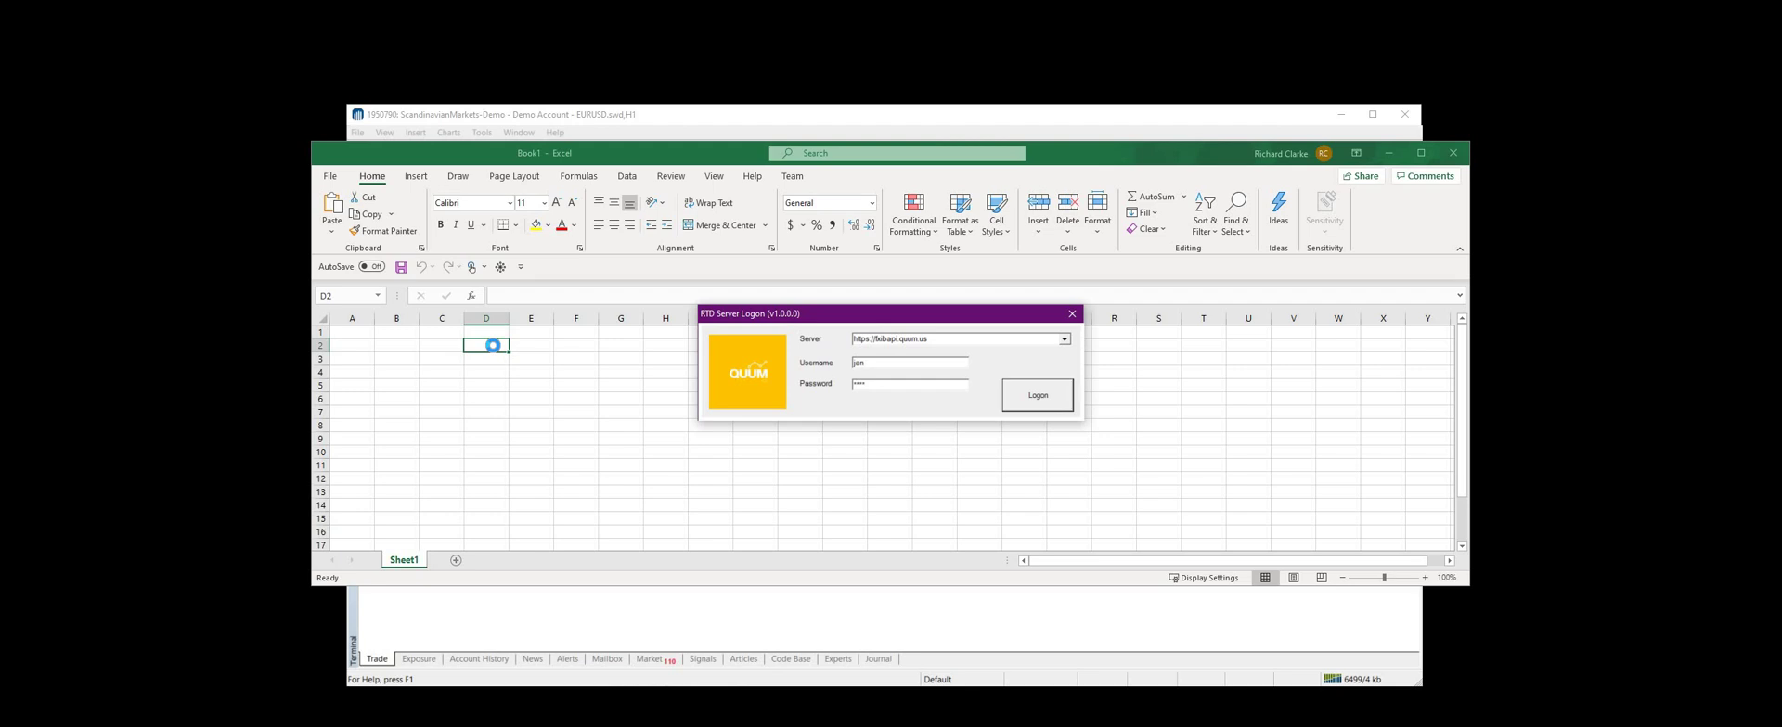
{"action": "left_click", "coordinate": [1023, 396]}
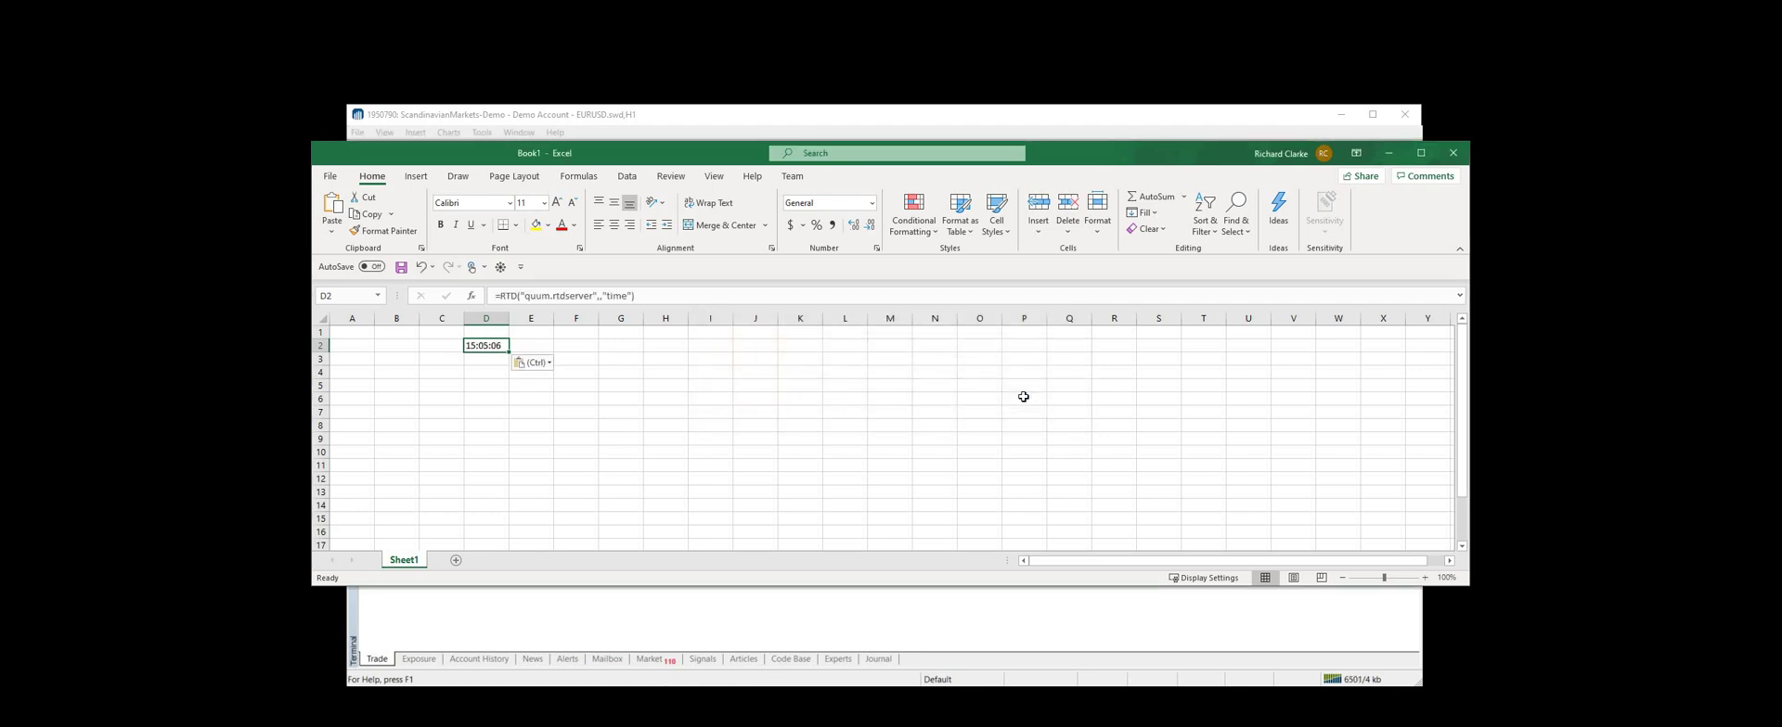
{"action": "left_click", "coordinate": [493, 371]}
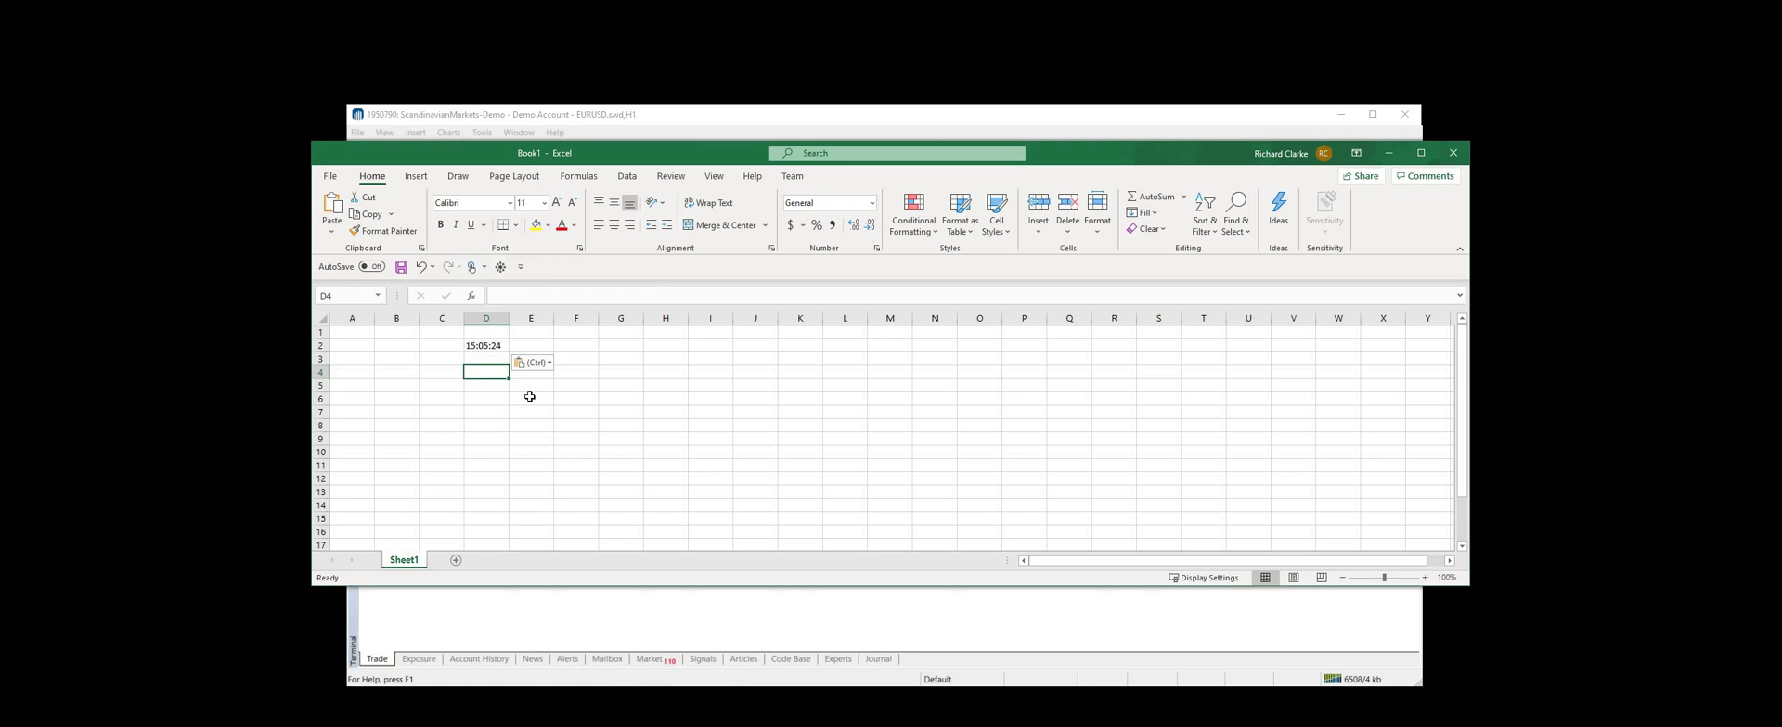
{"action": "left_click_drag", "start_coordinate": [647, 154], "coordinate": [651, 94]}
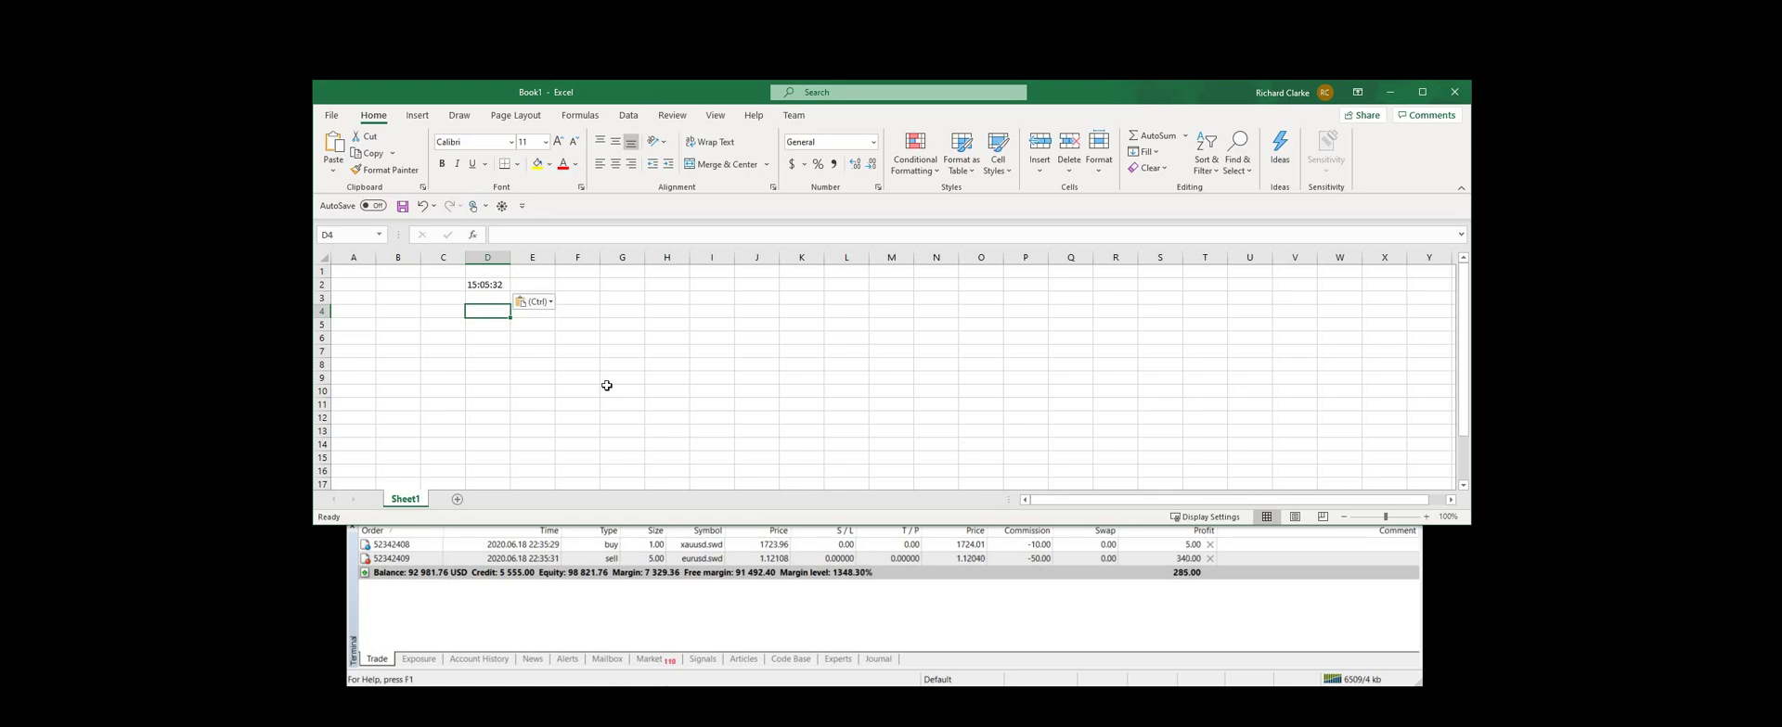
Type the headers account, equity and ccy in F3:H3 and the trading account number in F4
{"action": "left_click", "coordinate": [580, 350]}
{"action": "left_click", "coordinate": [545, 324]}
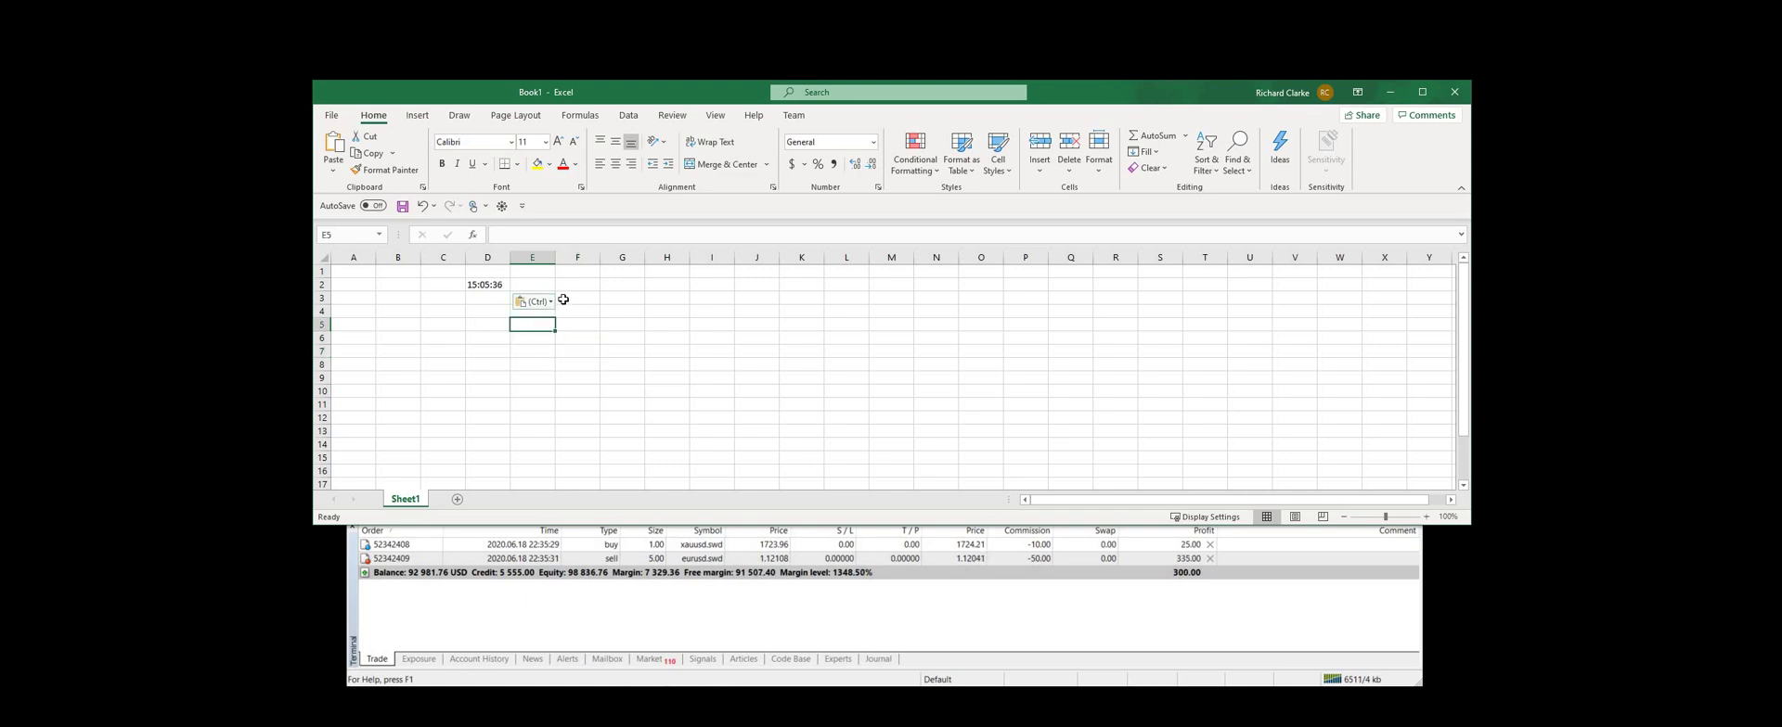
{"action": "left_click", "coordinate": [563, 299]}
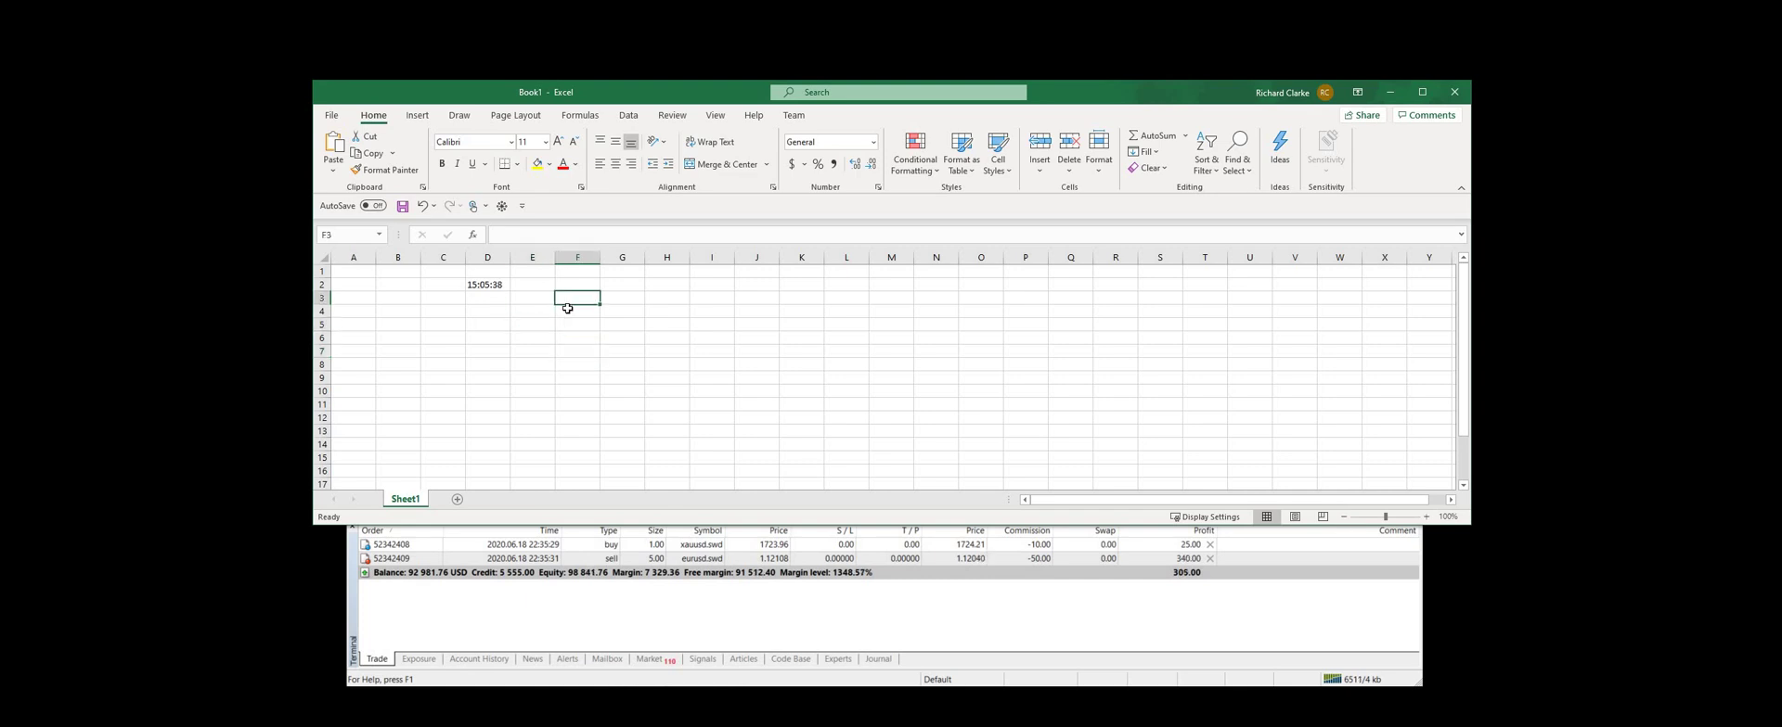
{"action": "type", "text": "account"}
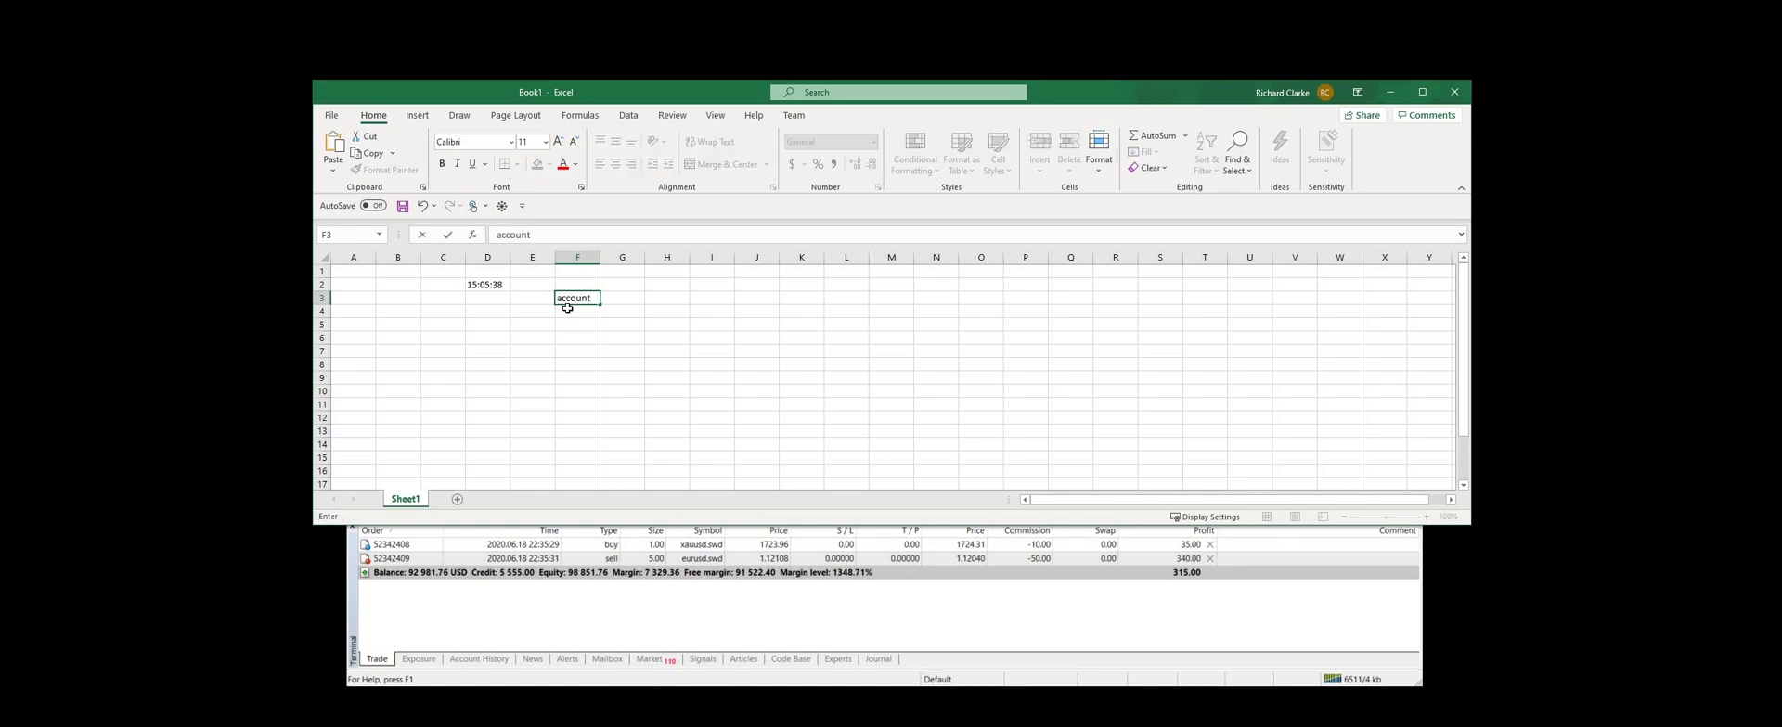
{"action": "key", "text": "Return"}
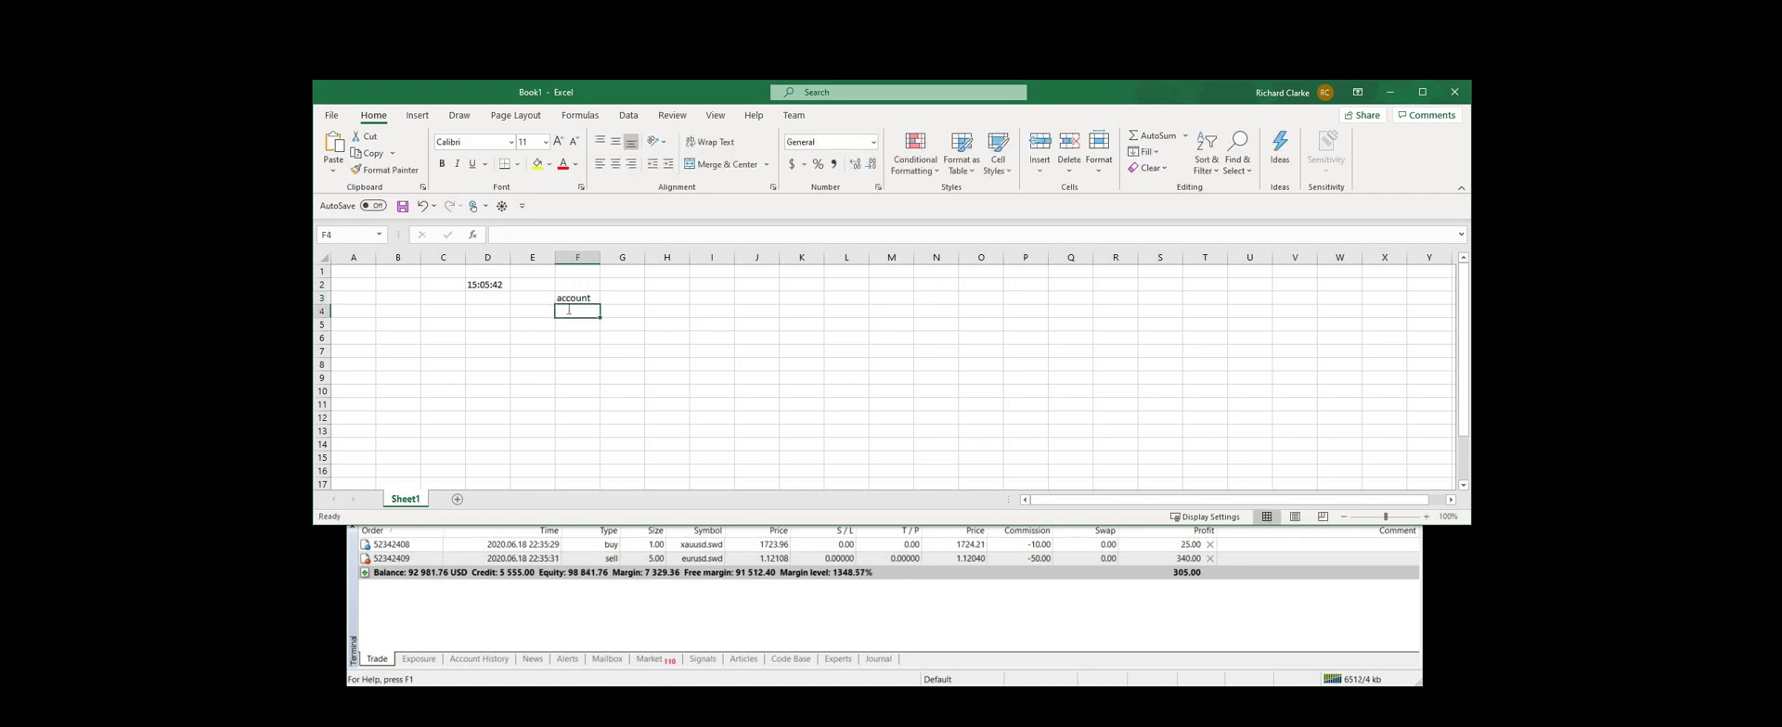
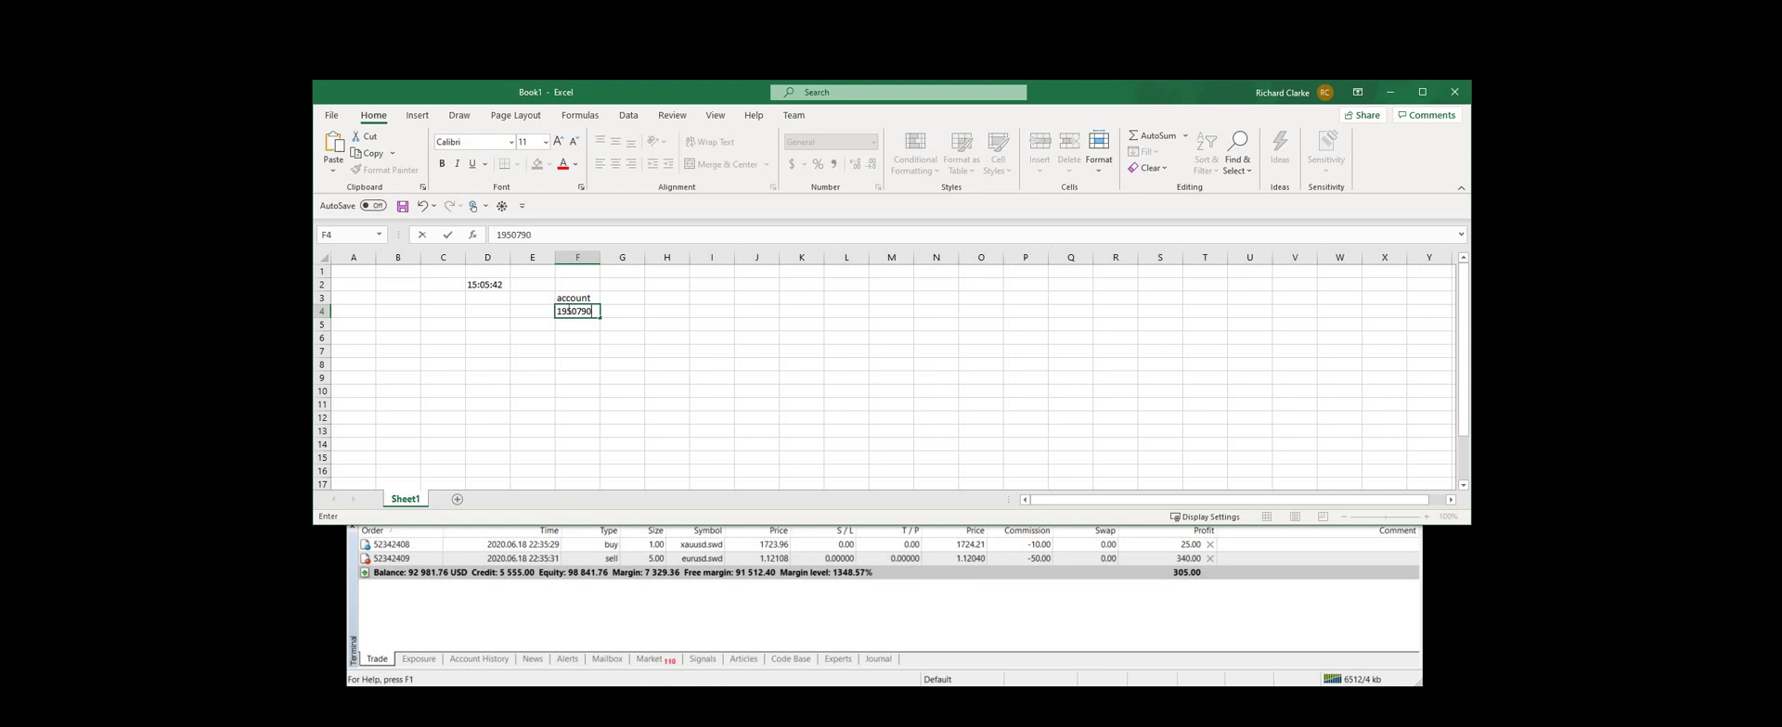
{"action": "key", "text": "Tab"}
{"action": "key", "text": "Up"}
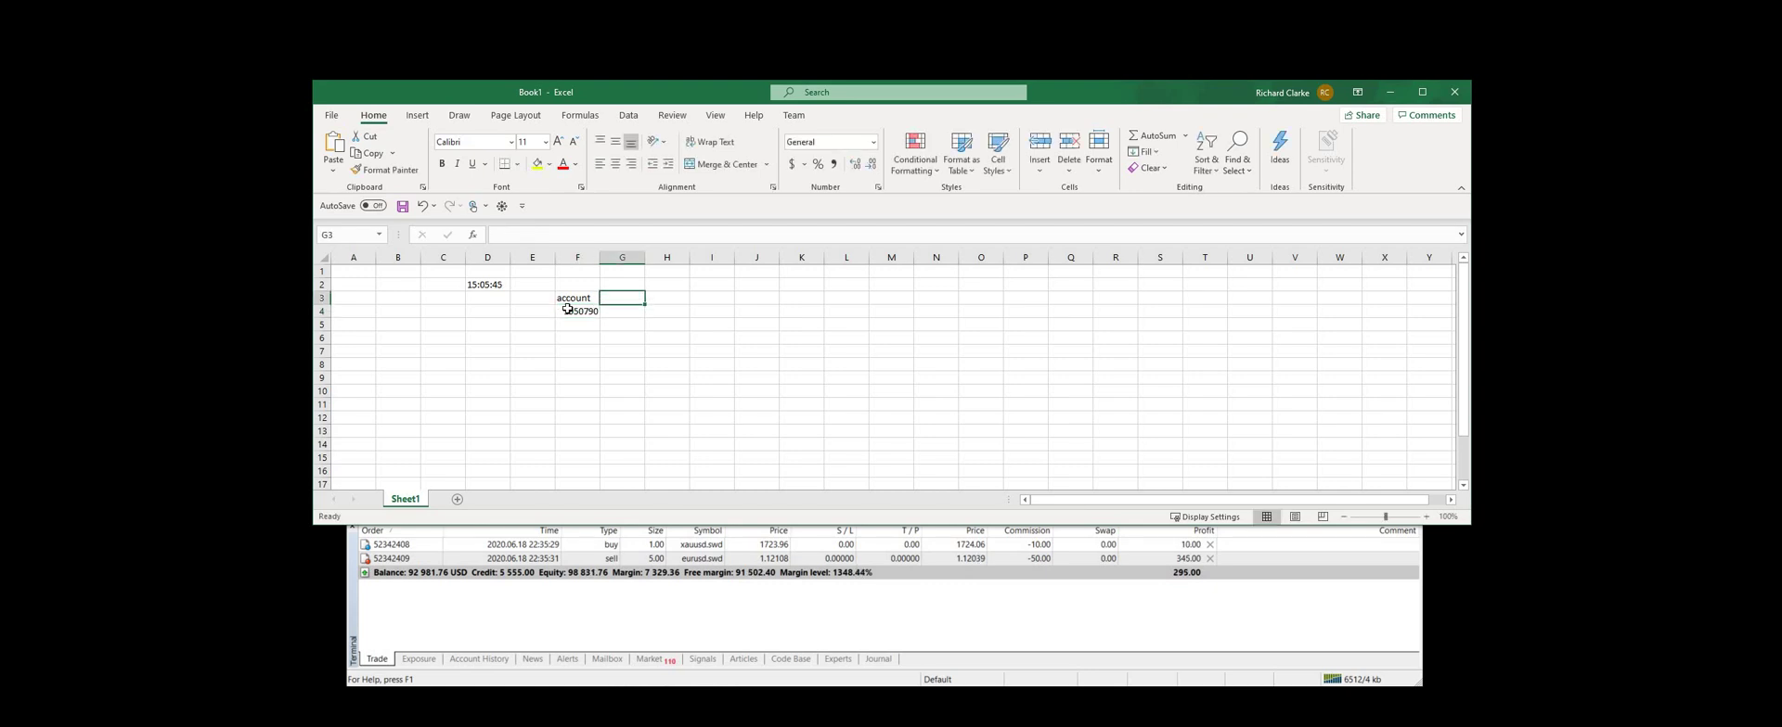
{"action": "type", "text": "equity"}
{"action": "key", "text": "Tab"}
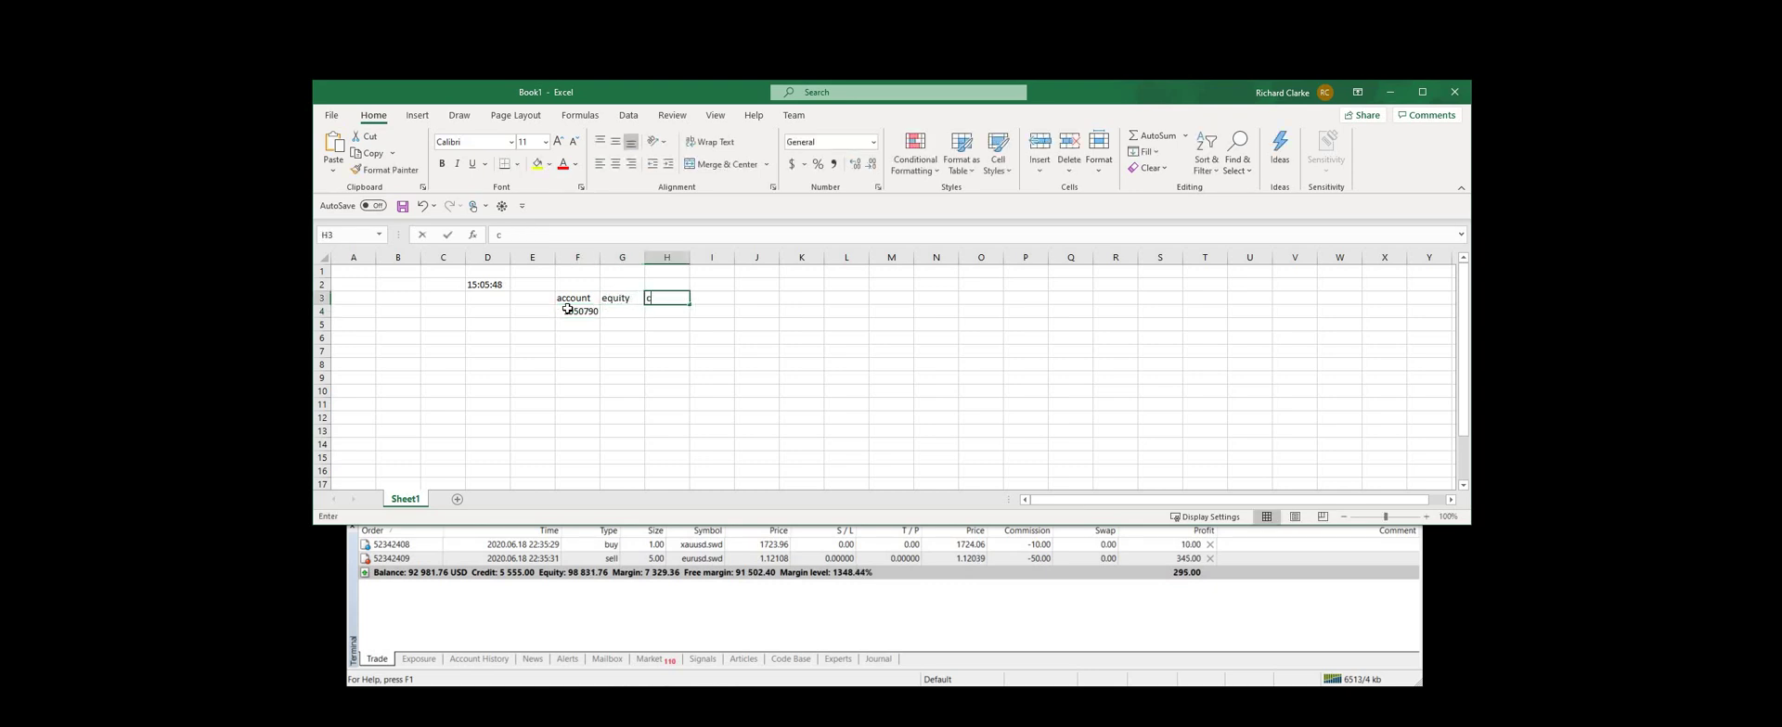
{"action": "type", "text": "ccy"}
{"action": "key", "text": "Return"}
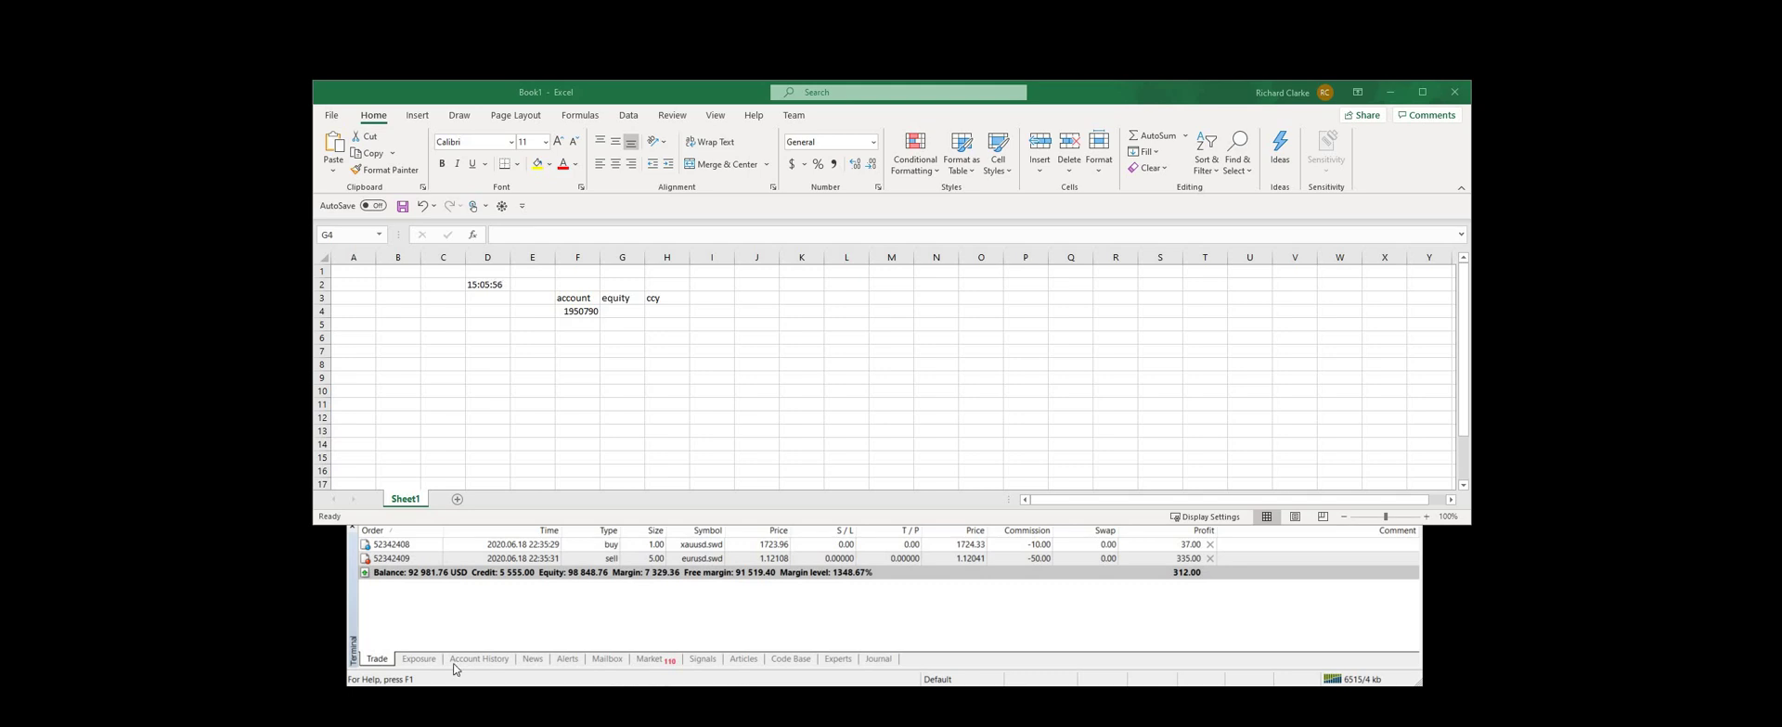
Put an RTD equity formula referencing F4 in G4, showing 98862.76
{"action": "left_click", "coordinate": [622, 313]}
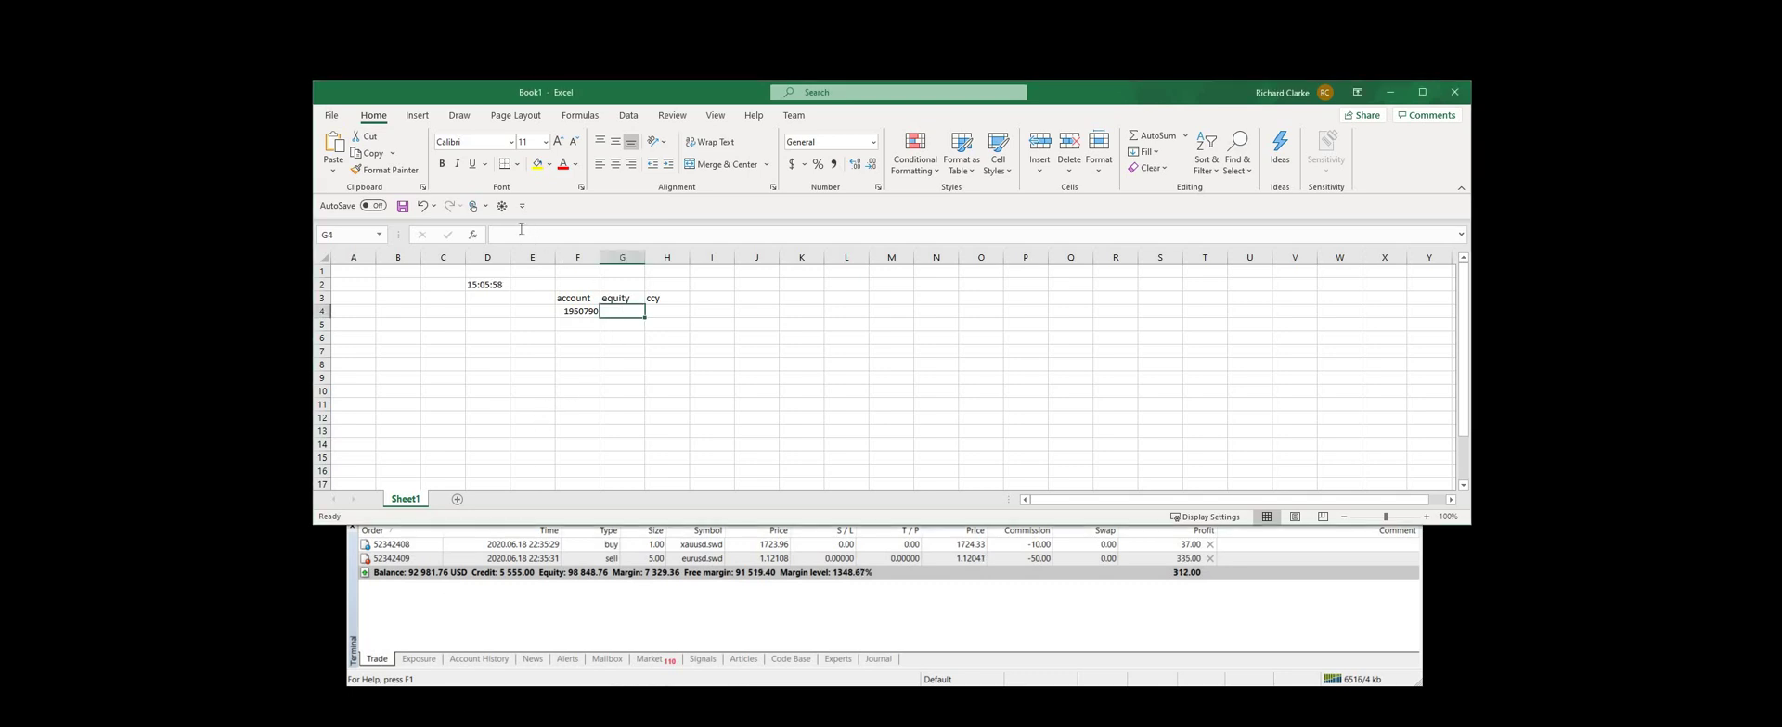
{"action": "left_click", "coordinate": [519, 234]}
{"action": "type", "text": "=RTD(\"Quum.RtdServer\",,\"equity\",login)"}
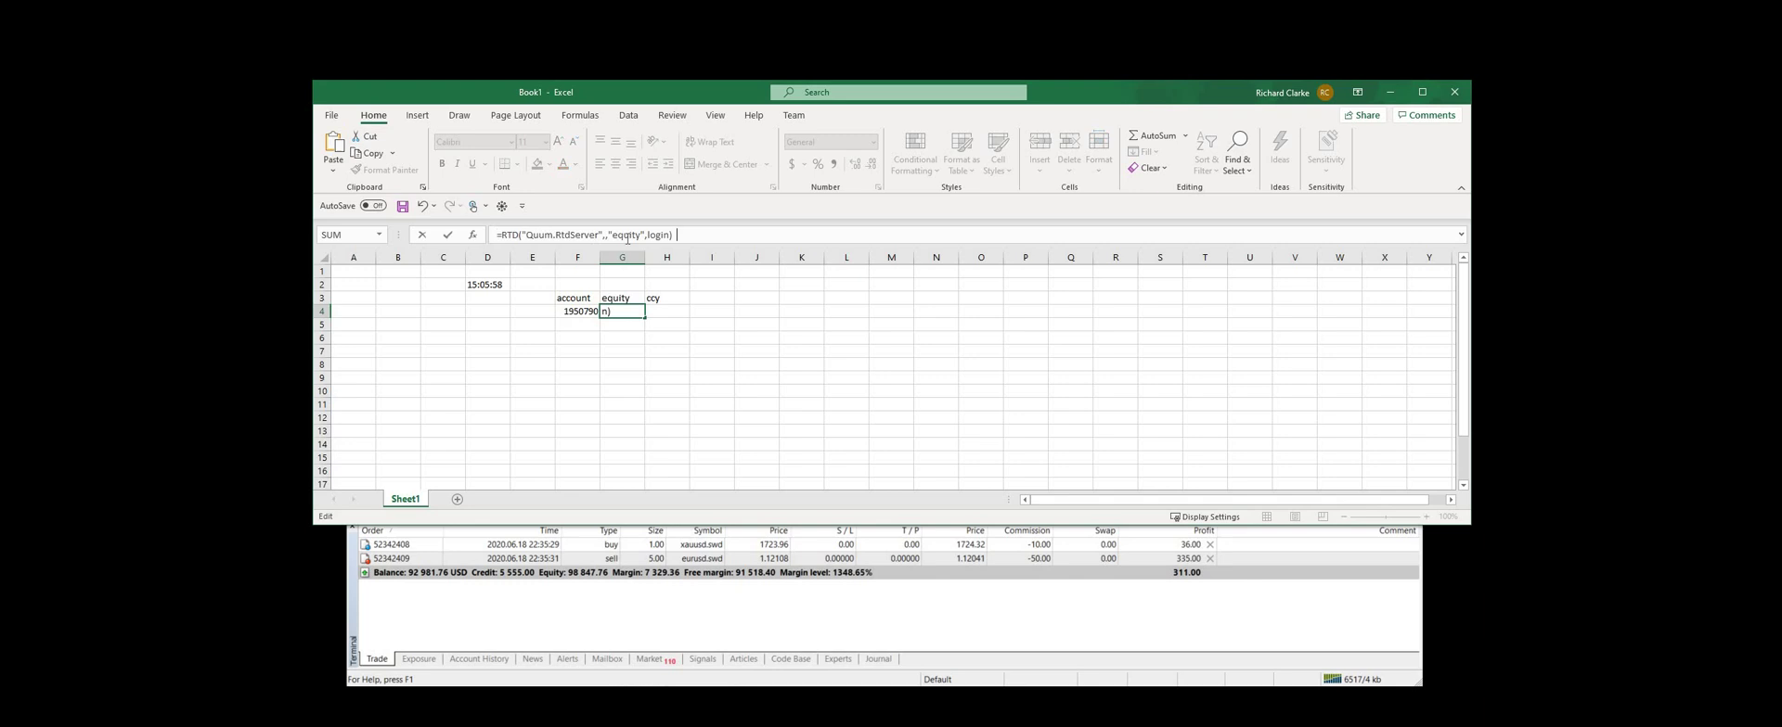
{"action": "double_click", "coordinate": [661, 234]}
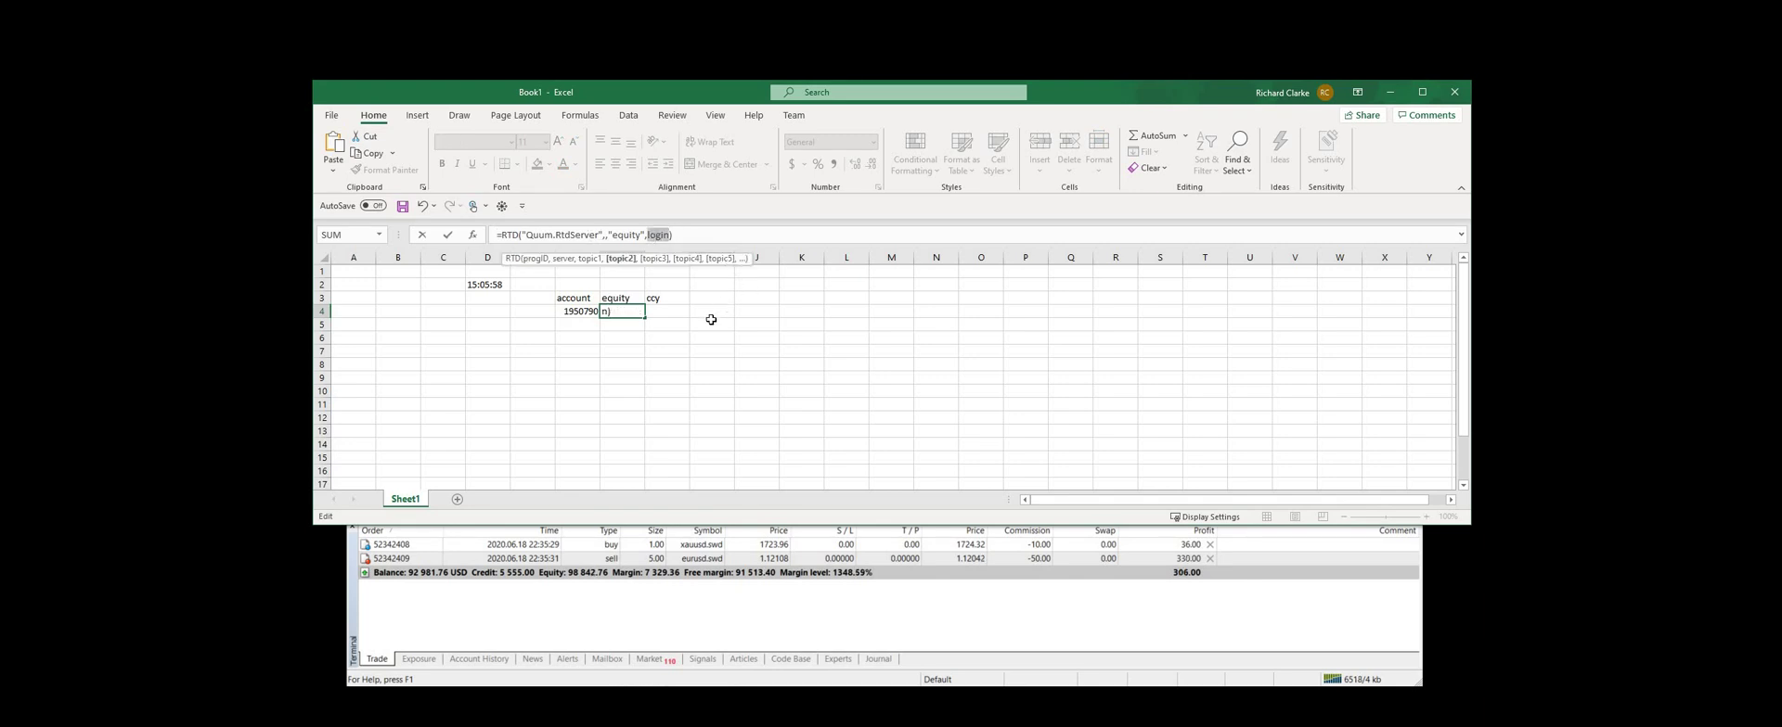
{"action": "left_click", "coordinate": [572, 312]}
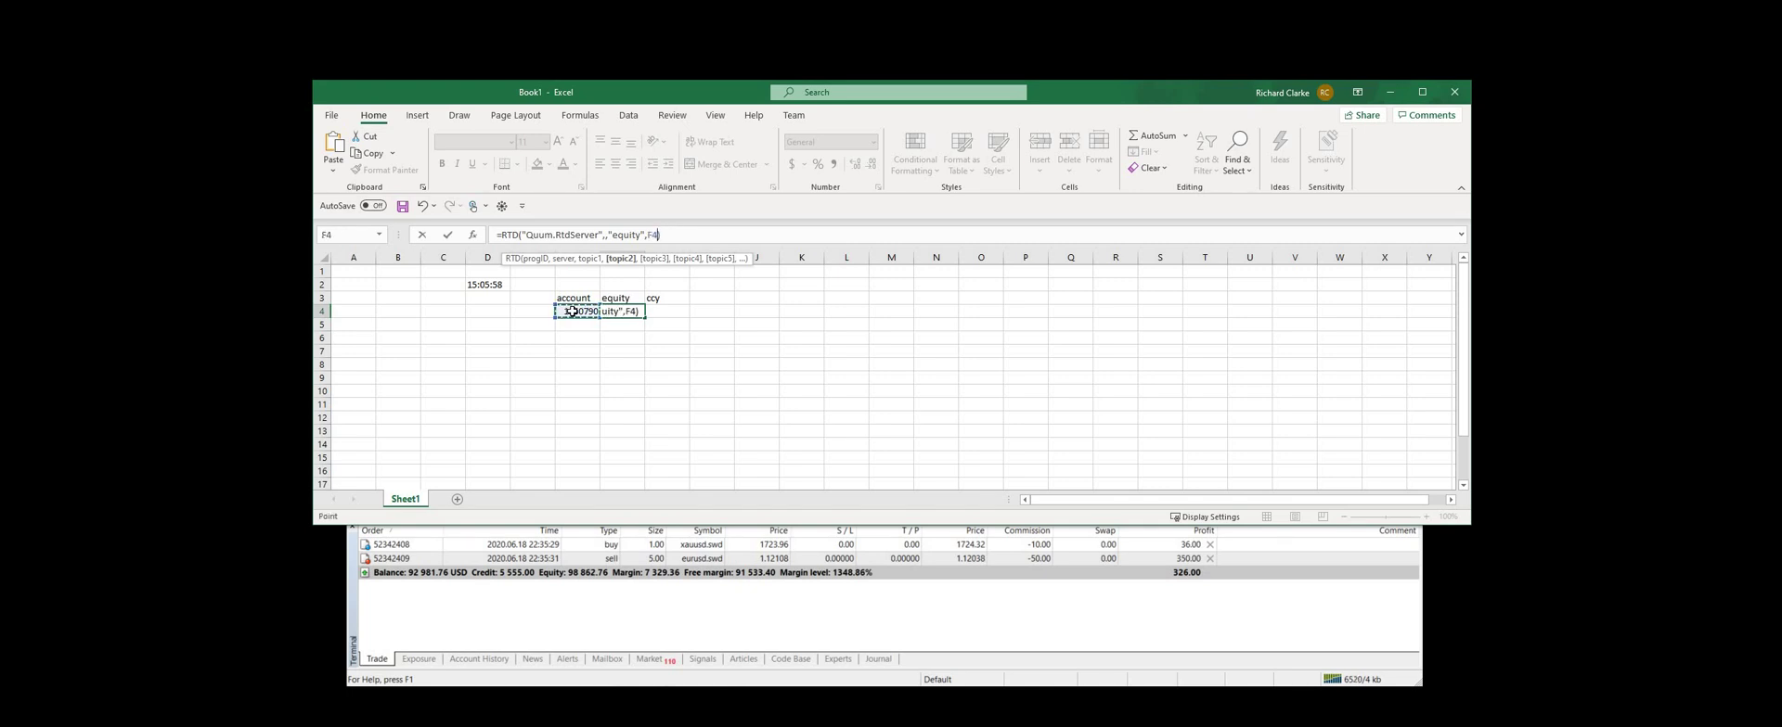
{"action": "key", "text": "Return"}
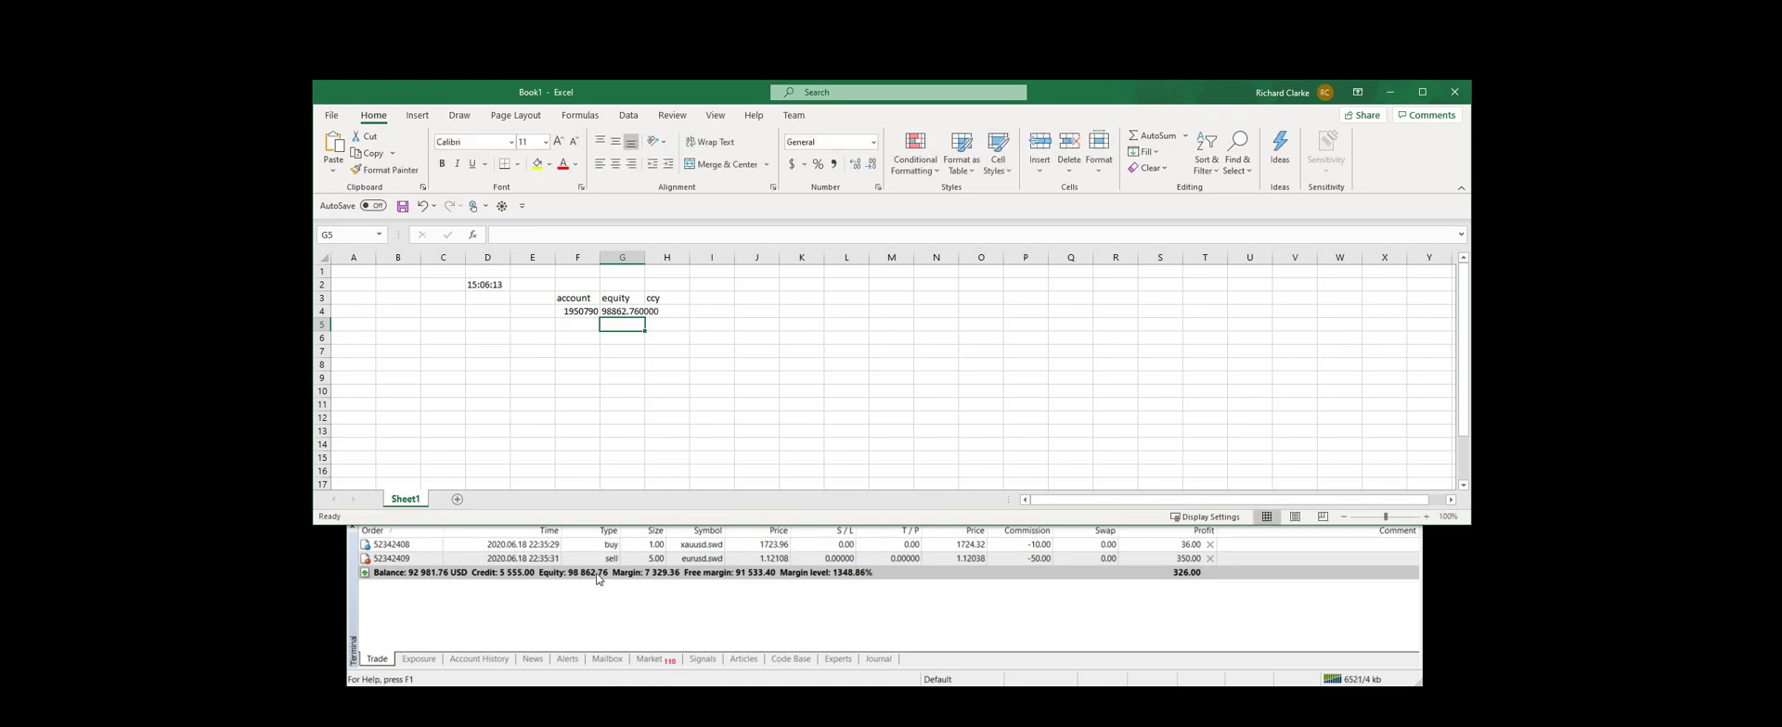
Put the matching RTD currency formula referencing F4 in H4, showing USD
{"action": "left_click", "coordinate": [659, 314]}
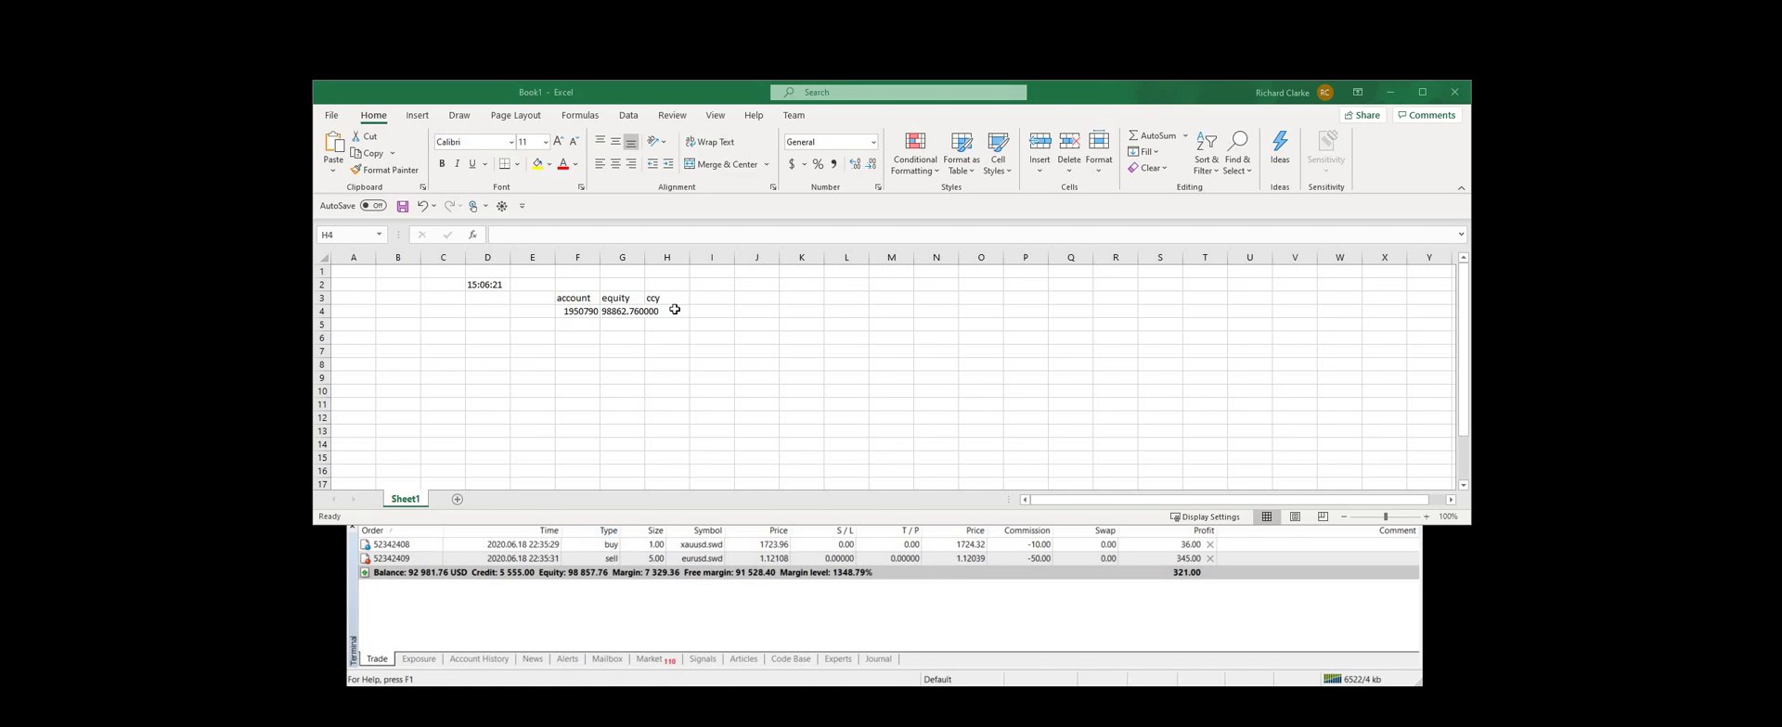
{"action": "left_click", "coordinate": [676, 314]}
{"action": "left_click", "coordinate": [526, 237]}
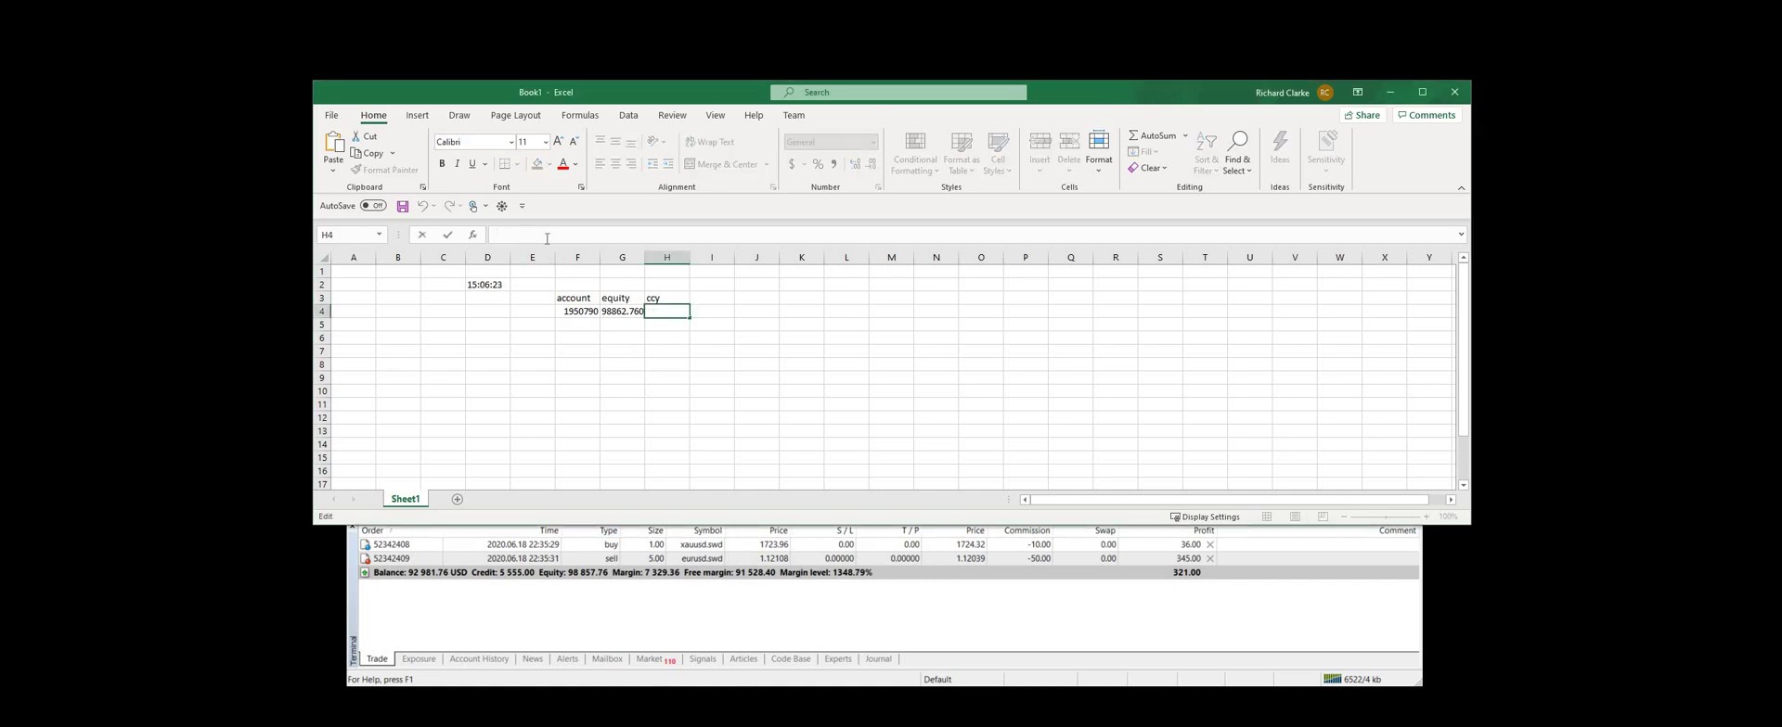
{"action": "key", "text": "ctrl+v"}
{"action": "double_click", "coordinate": [667, 234]}
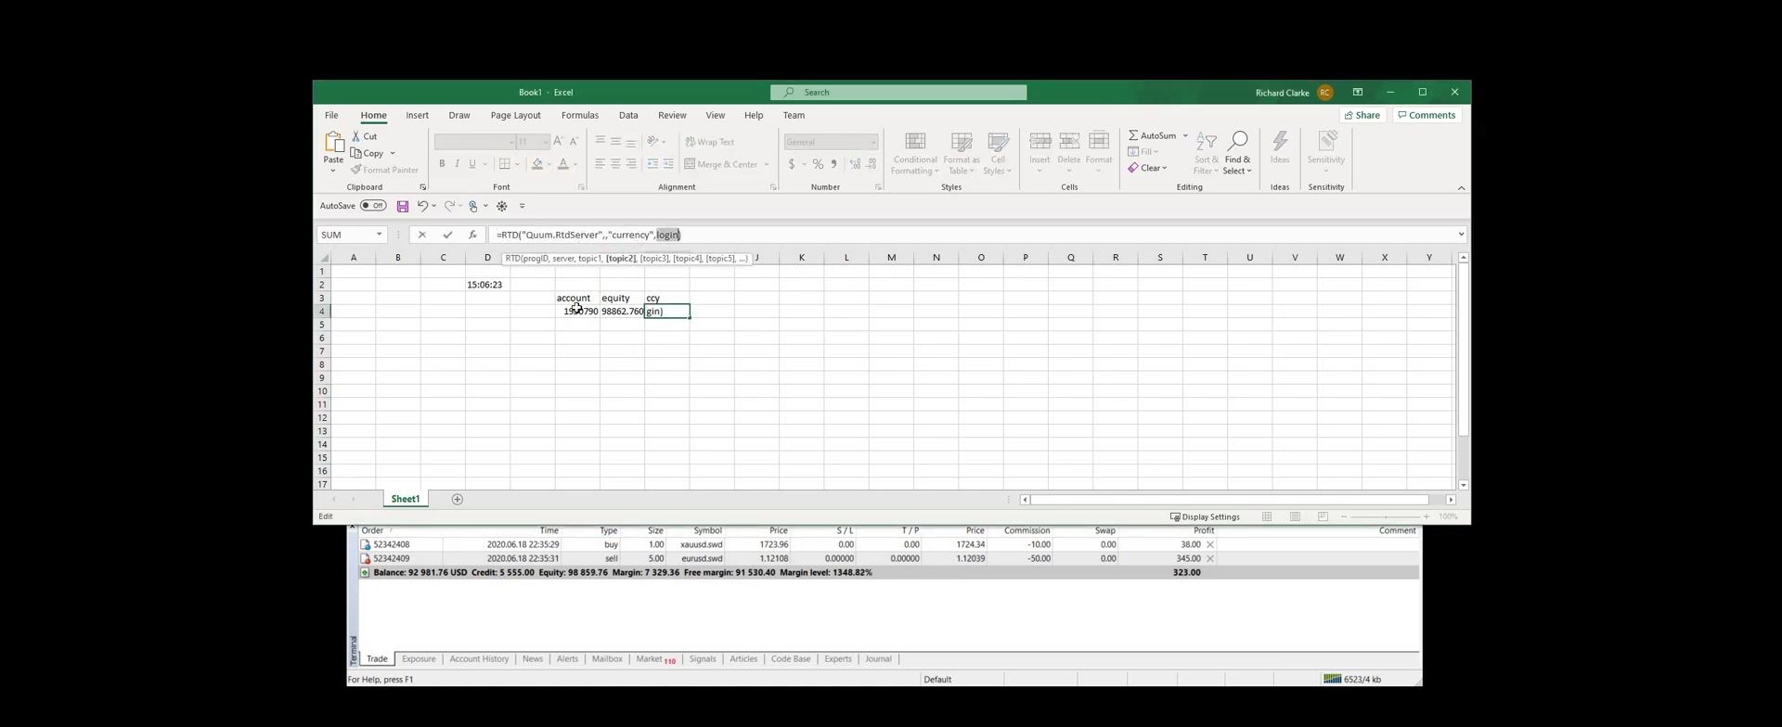
{"action": "left_click", "coordinate": [577, 311]}
{"action": "key", "text": "Return"}
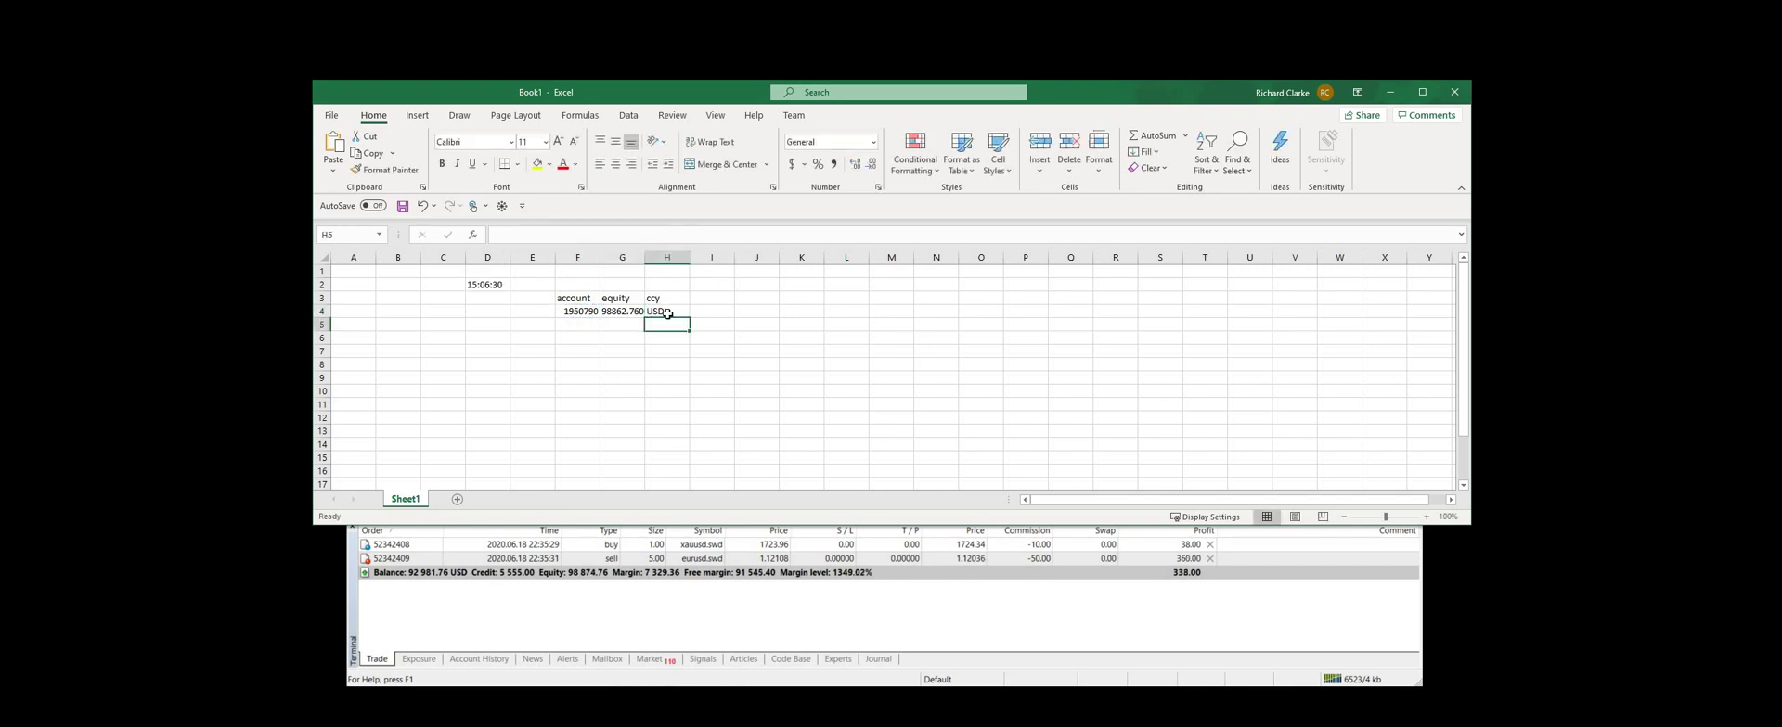
{"action": "left_click", "coordinate": [704, 297]}
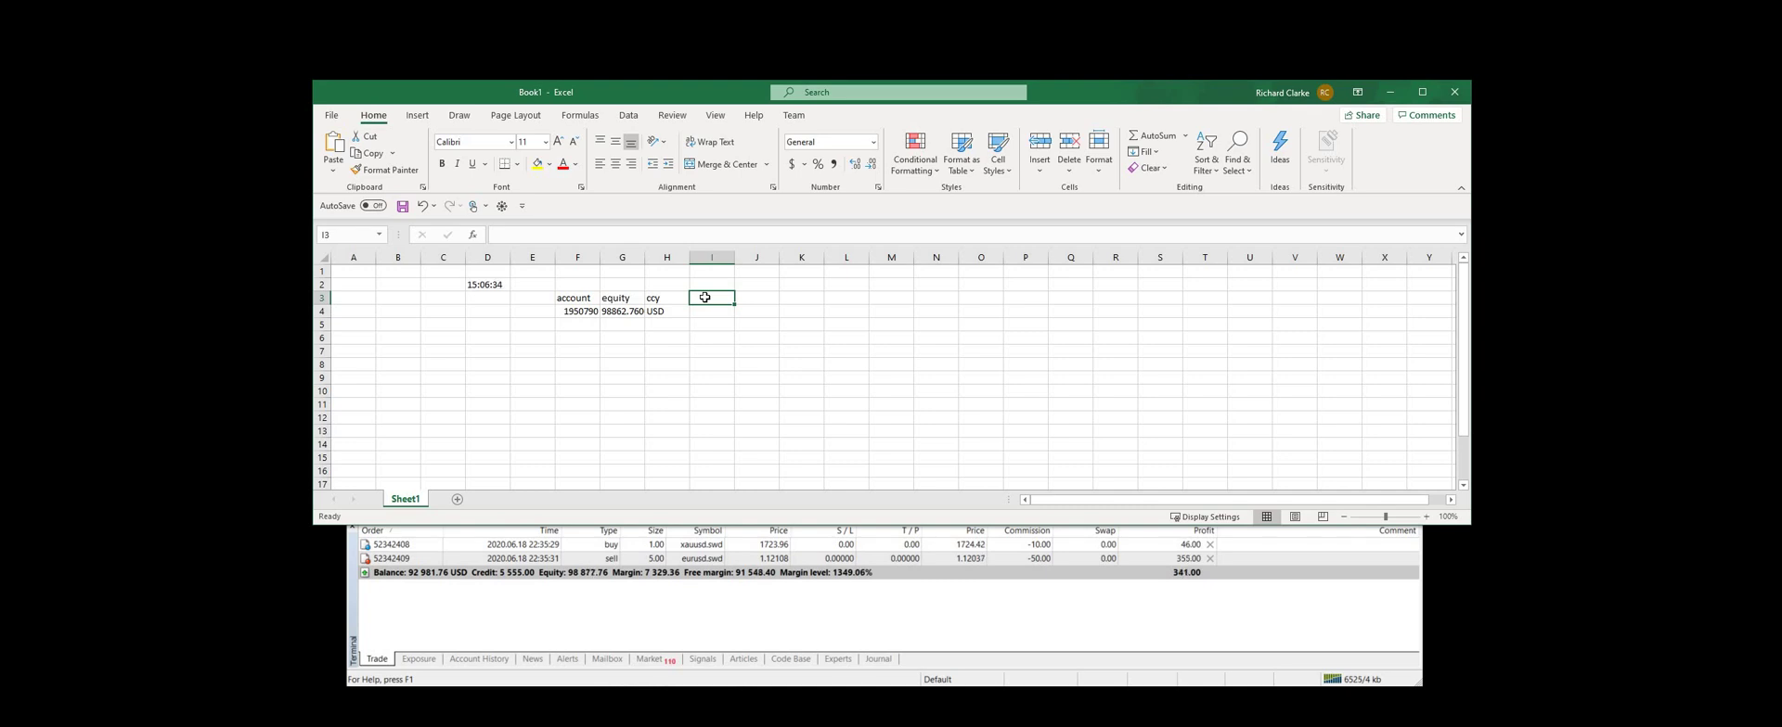
Label I3 with the header '# pos'
{"action": "type", "text": "# pos"}
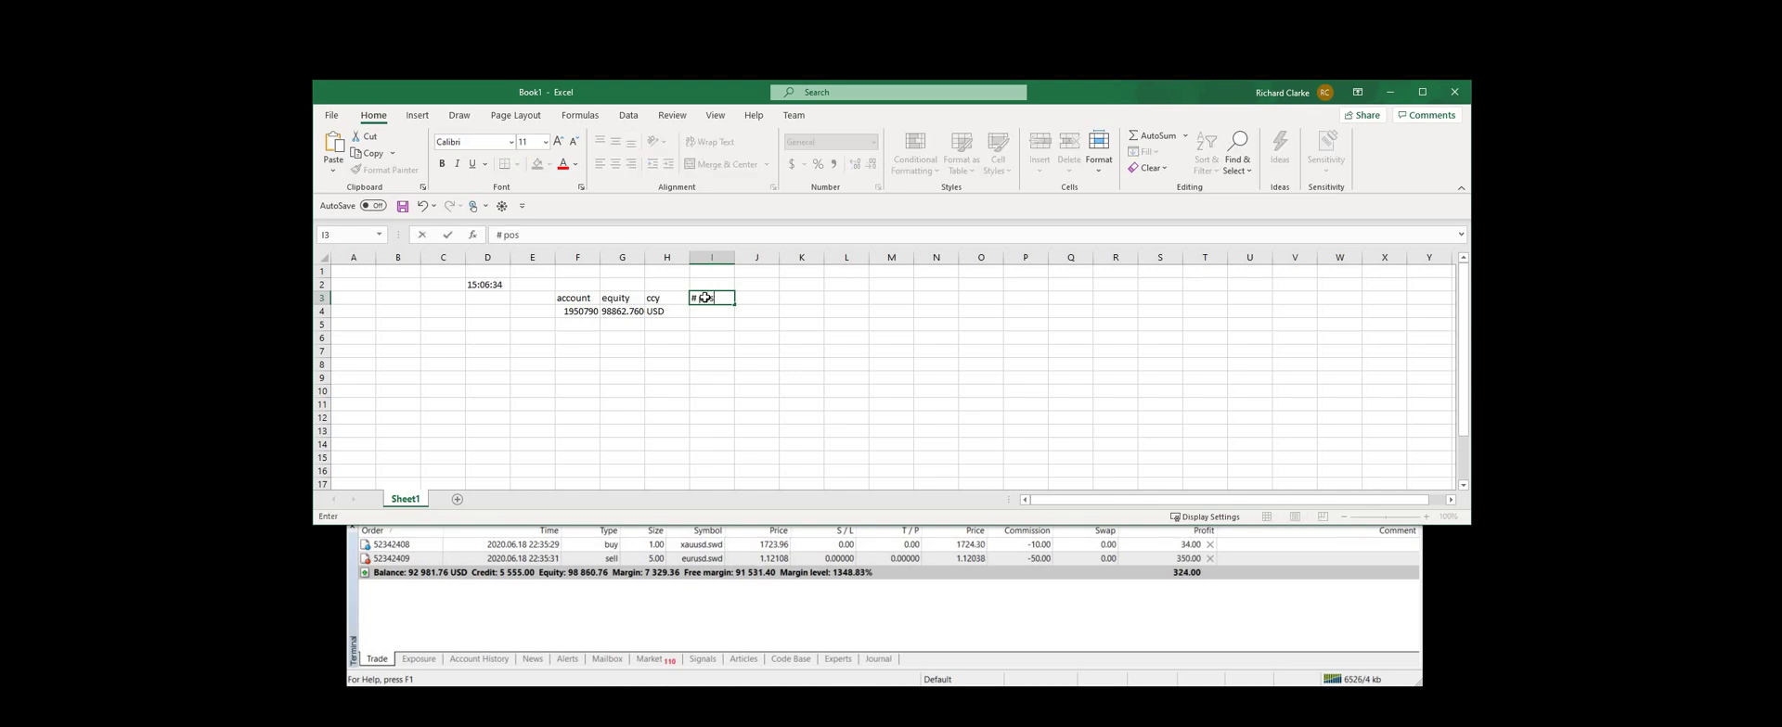
{"action": "key", "text": "Return"}
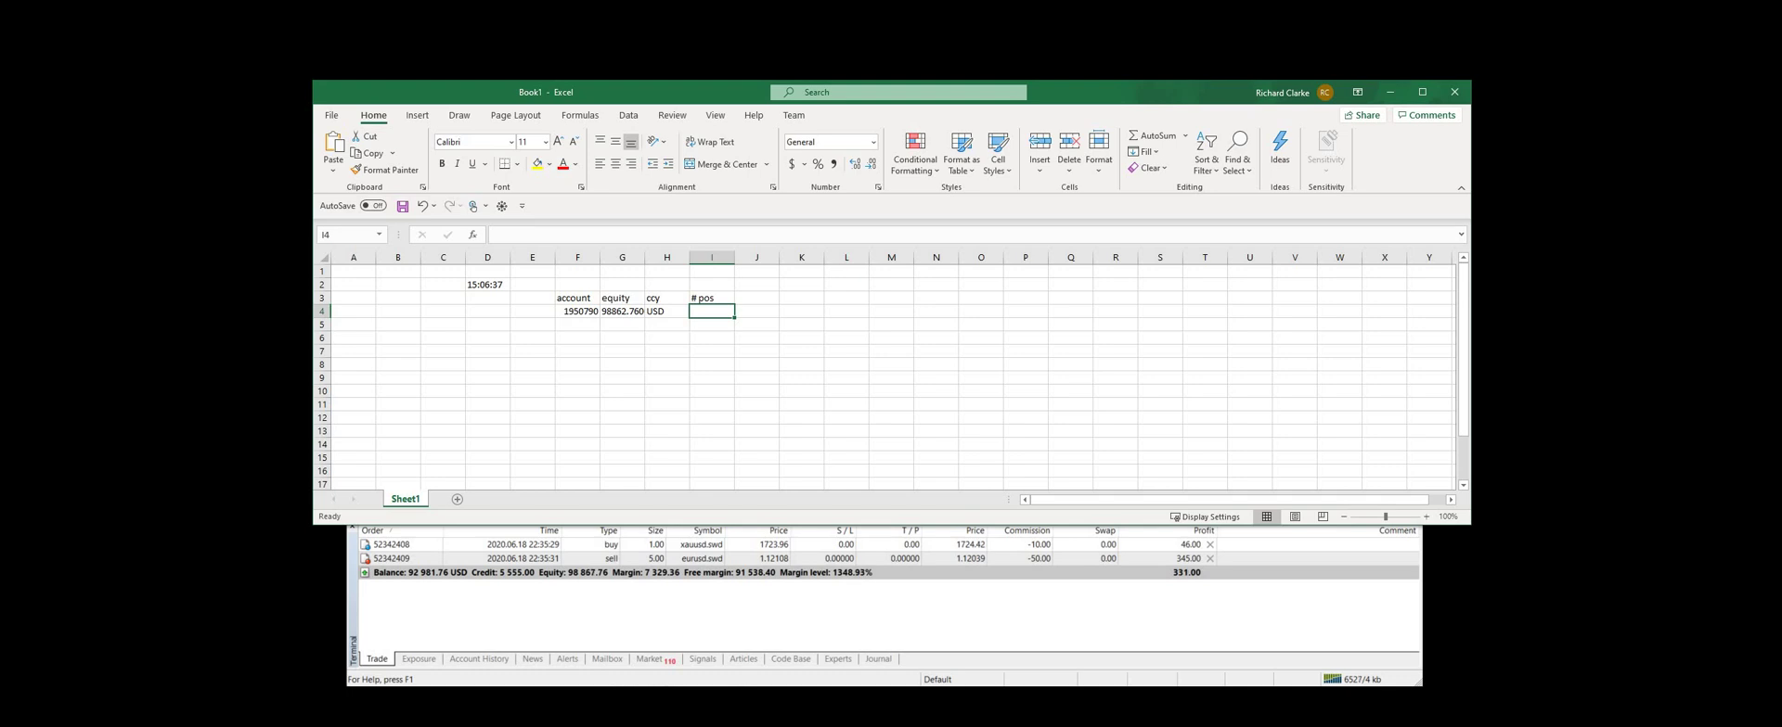
{"action": "key", "text": "alt+Tab"}
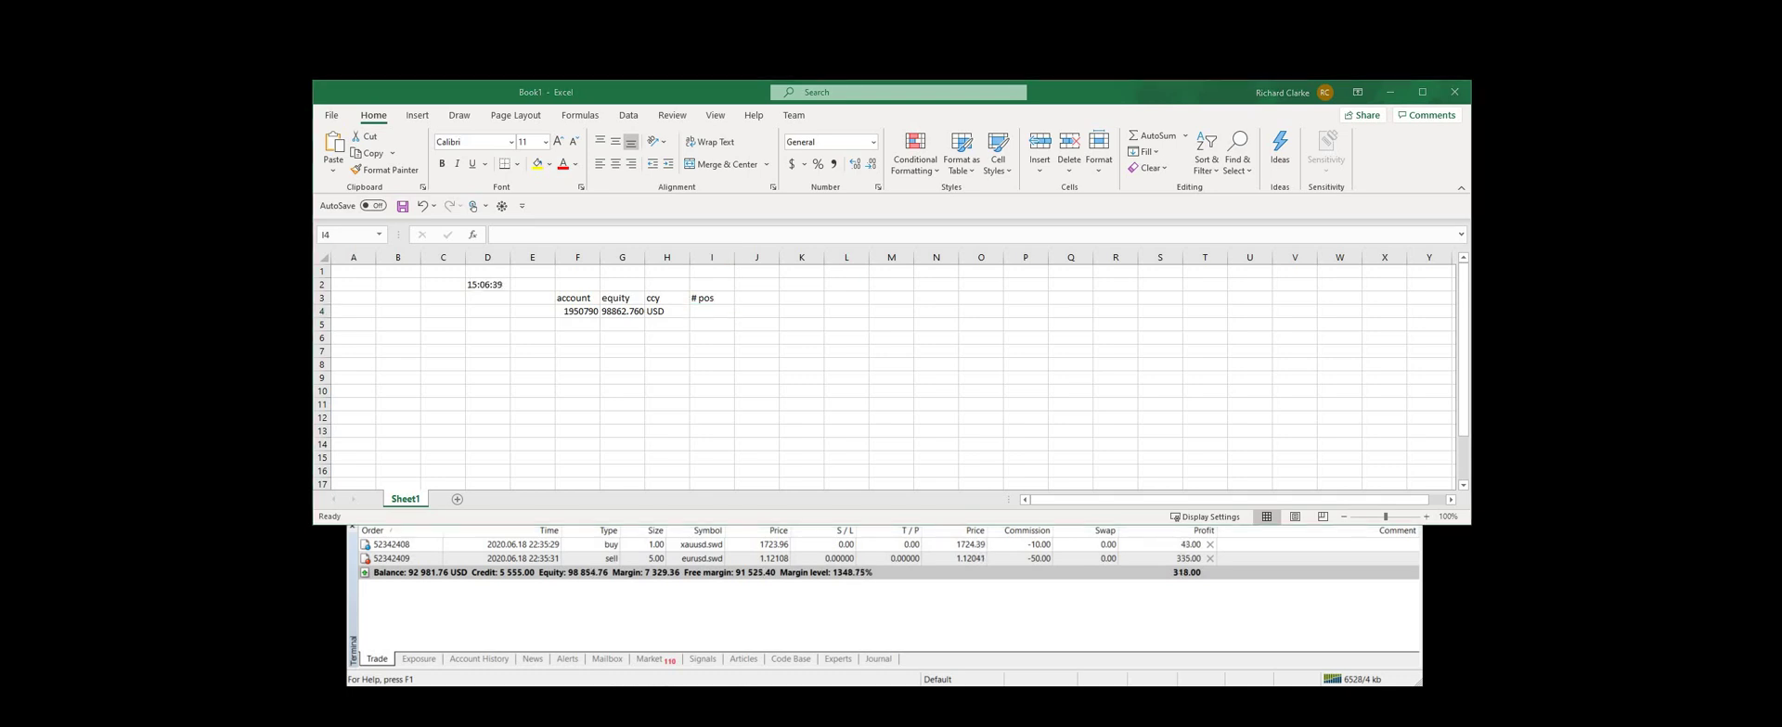
Enter =RTD("Quum.RtdServer",,"opentickets",F4) in I4, returning 2 open positions
{"action": "left_click", "coordinate": [710, 312]}
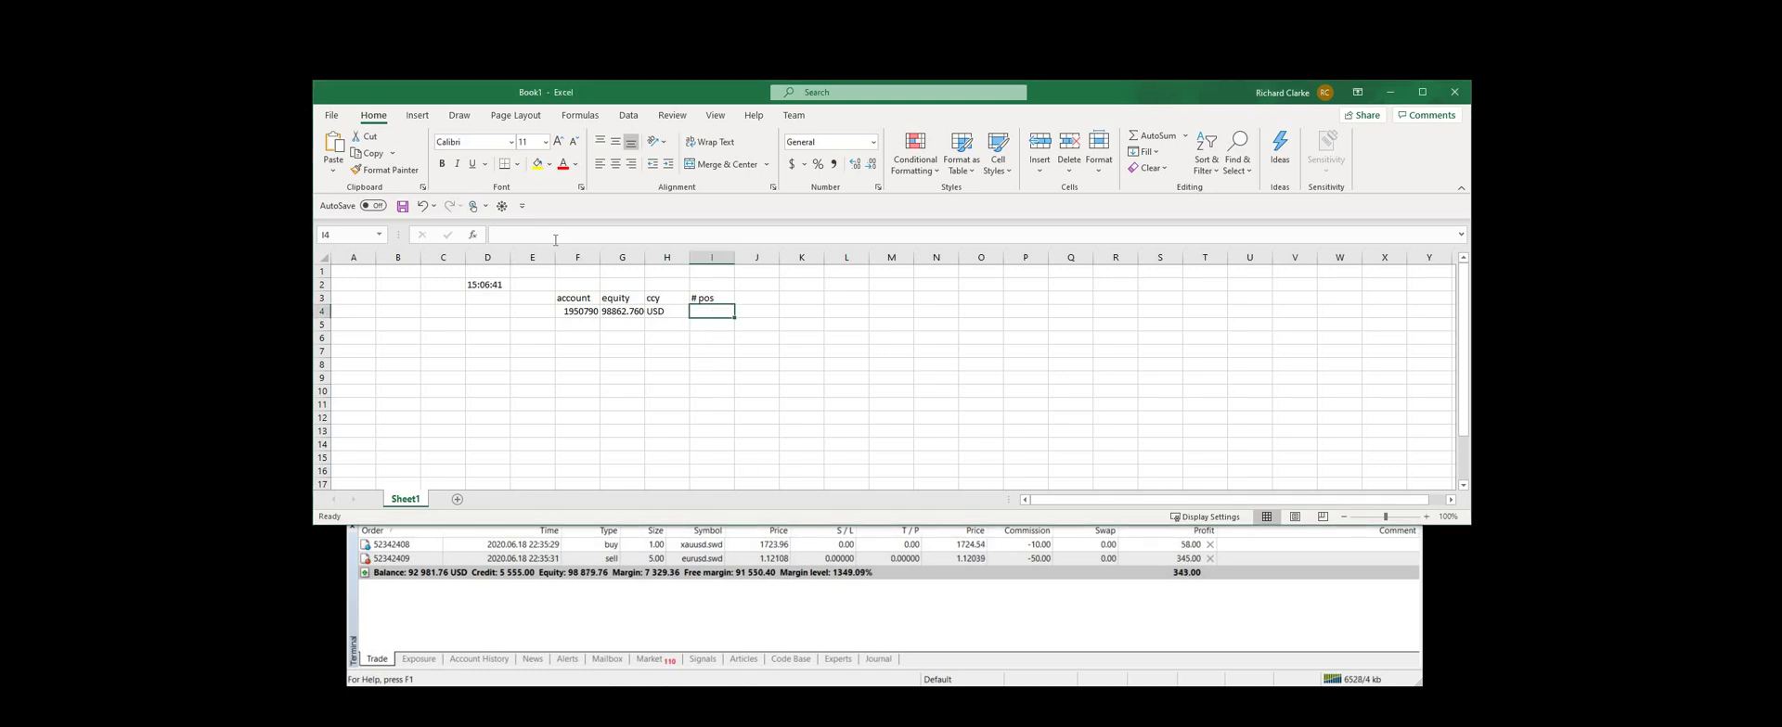
{"action": "left_click", "coordinate": [555, 239]}
{"action": "type", "text": "=RTD(\"Quum.RtdServer\",,\"opentickets\",login)"}
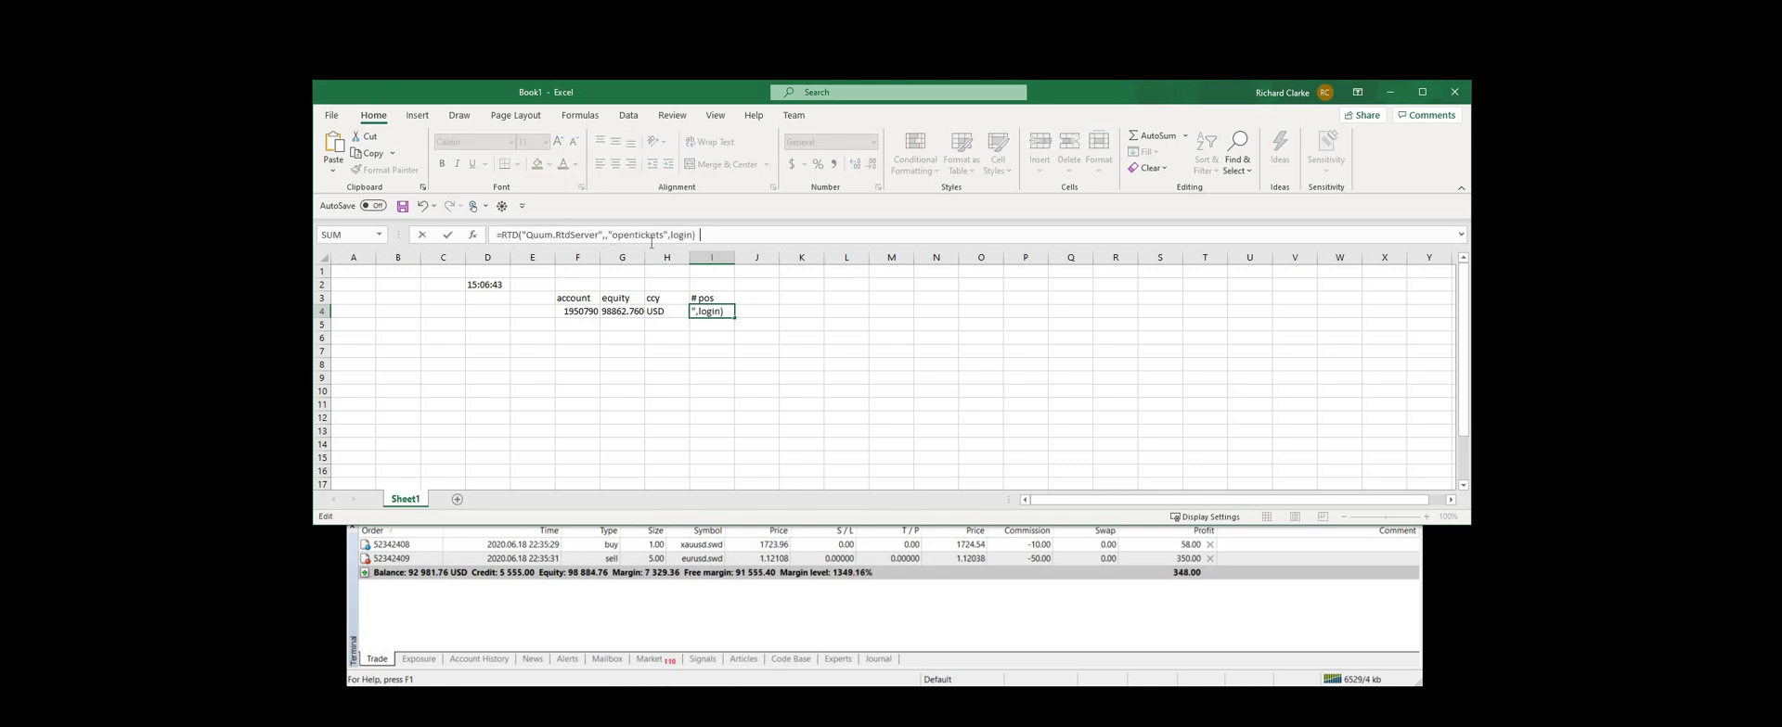
{"action": "double_click", "coordinate": [679, 234]}
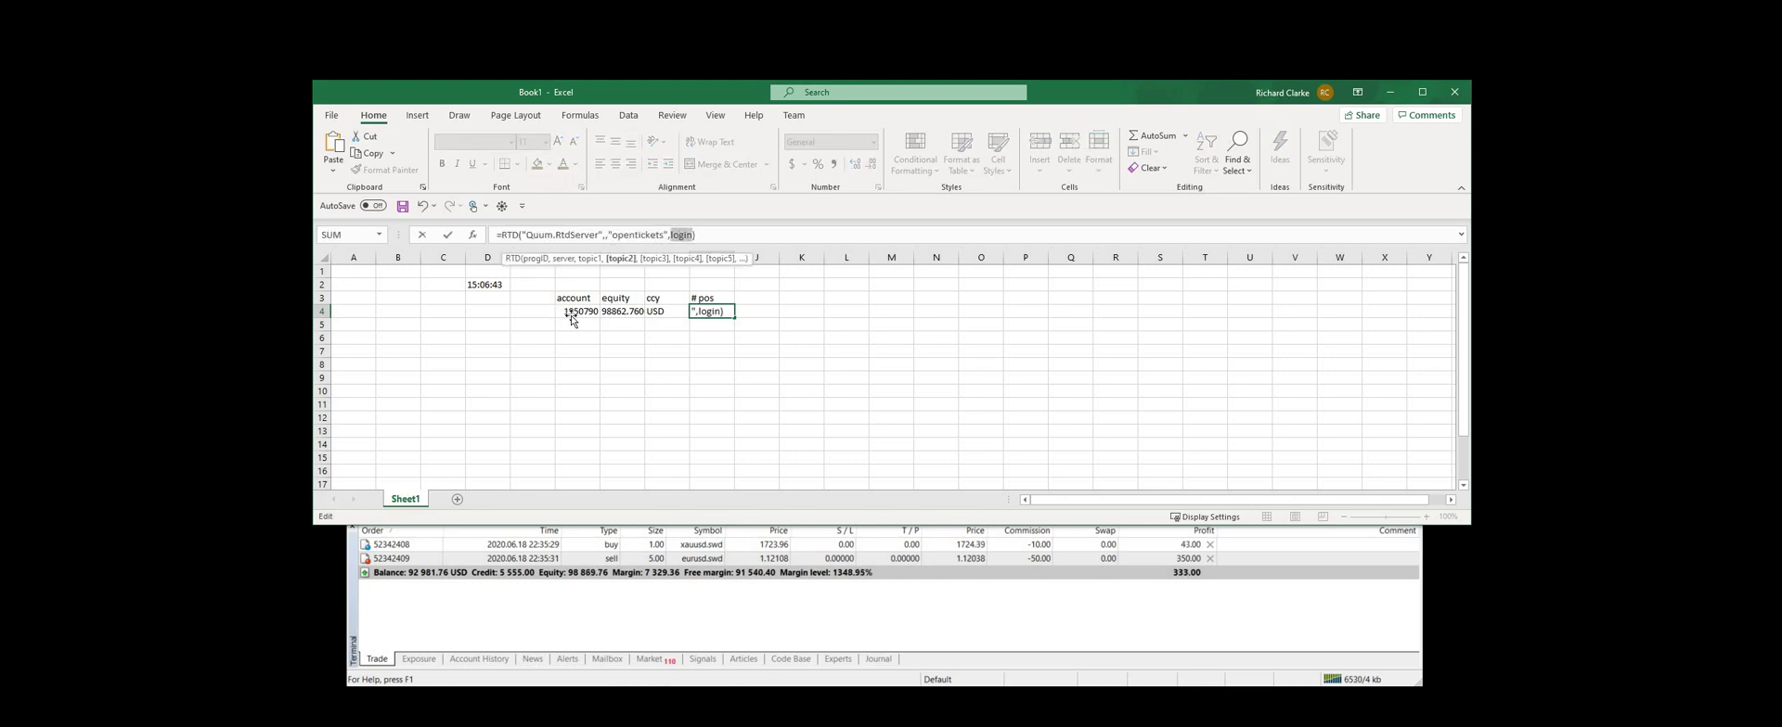
{"action": "left_click", "coordinate": [576, 311]}
{"action": "key", "text": "Return"}
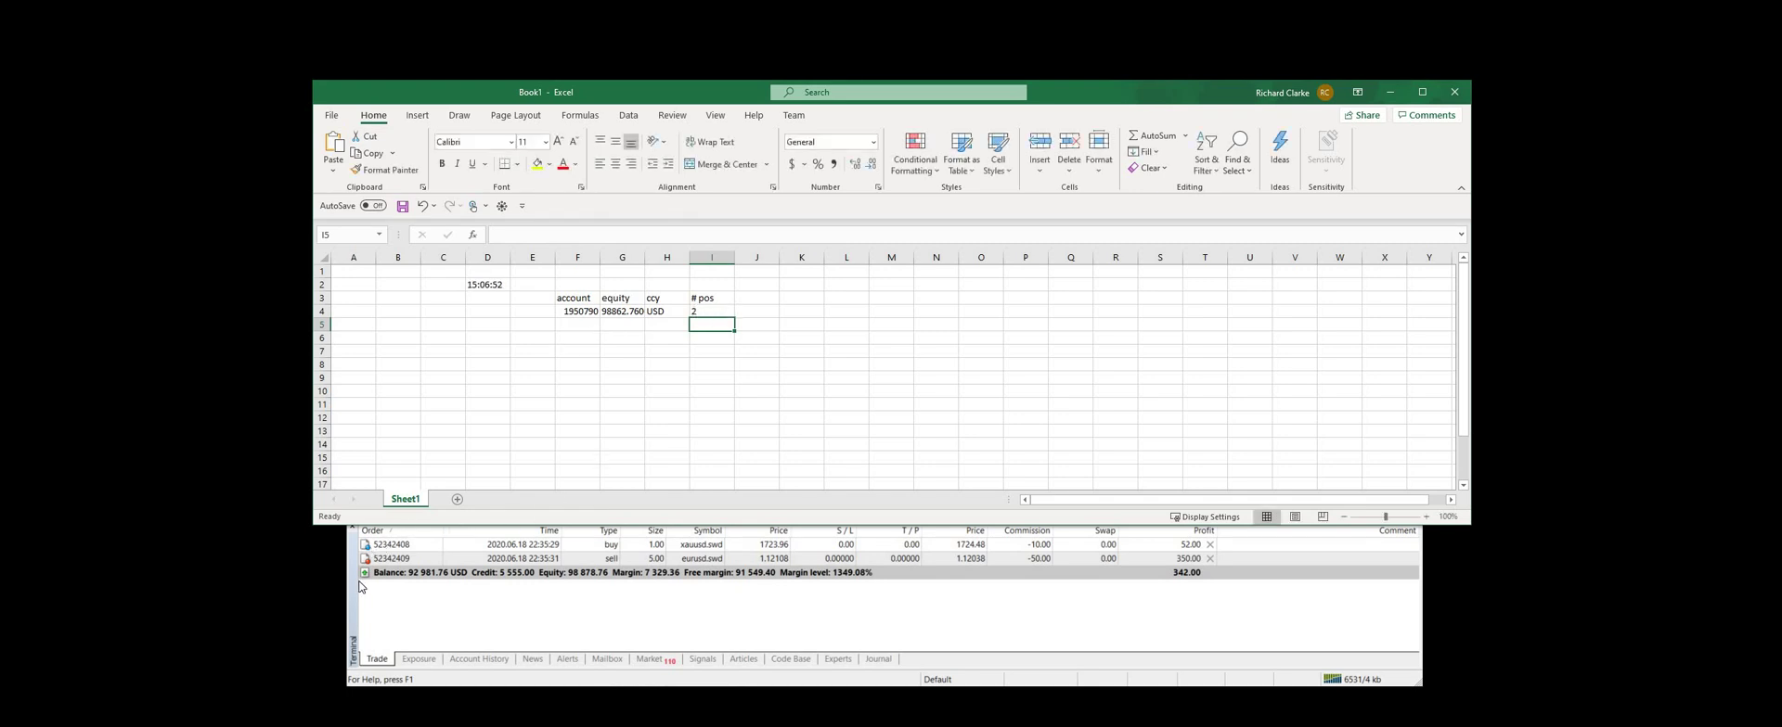
{"action": "left_click", "coordinate": [577, 339]}
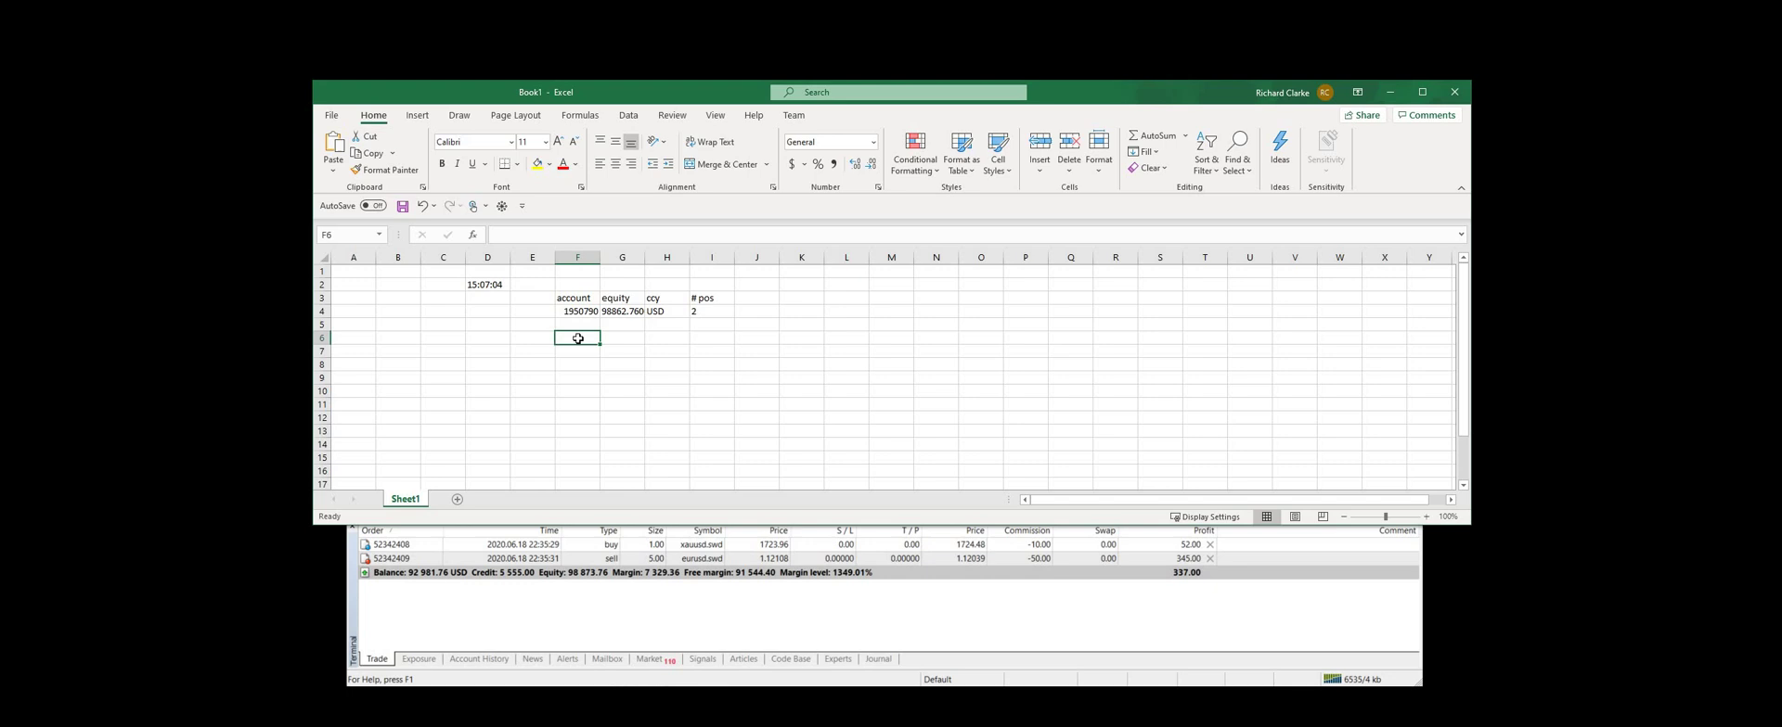
Type the headings position#, ticket, side, symbol, price and lots across F6:K6
{"action": "type", "text": "position#"}
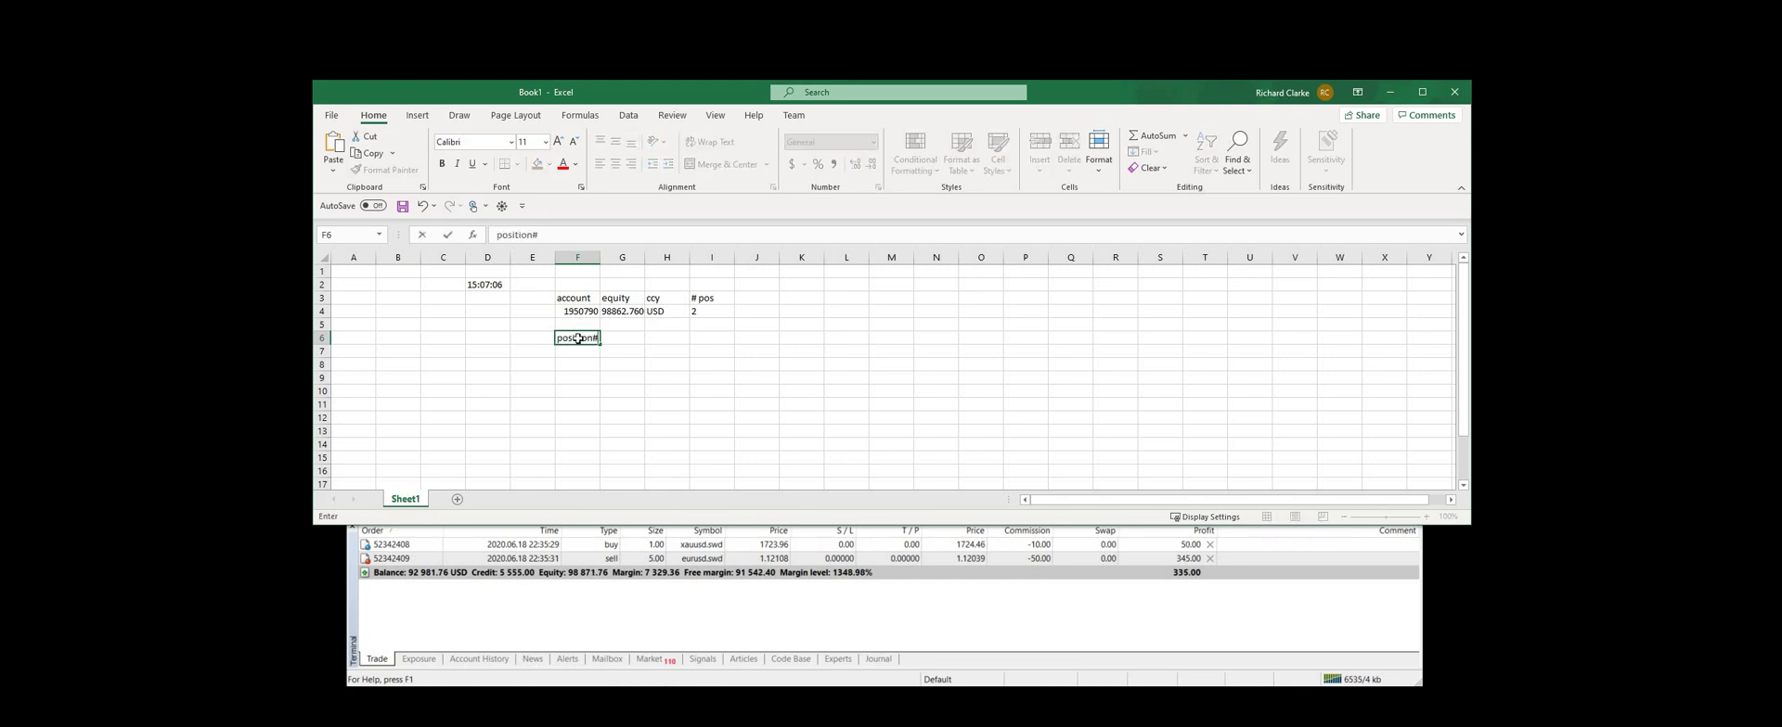
{"action": "key", "text": "Tab"}
{"action": "type", "text": "ticket"}
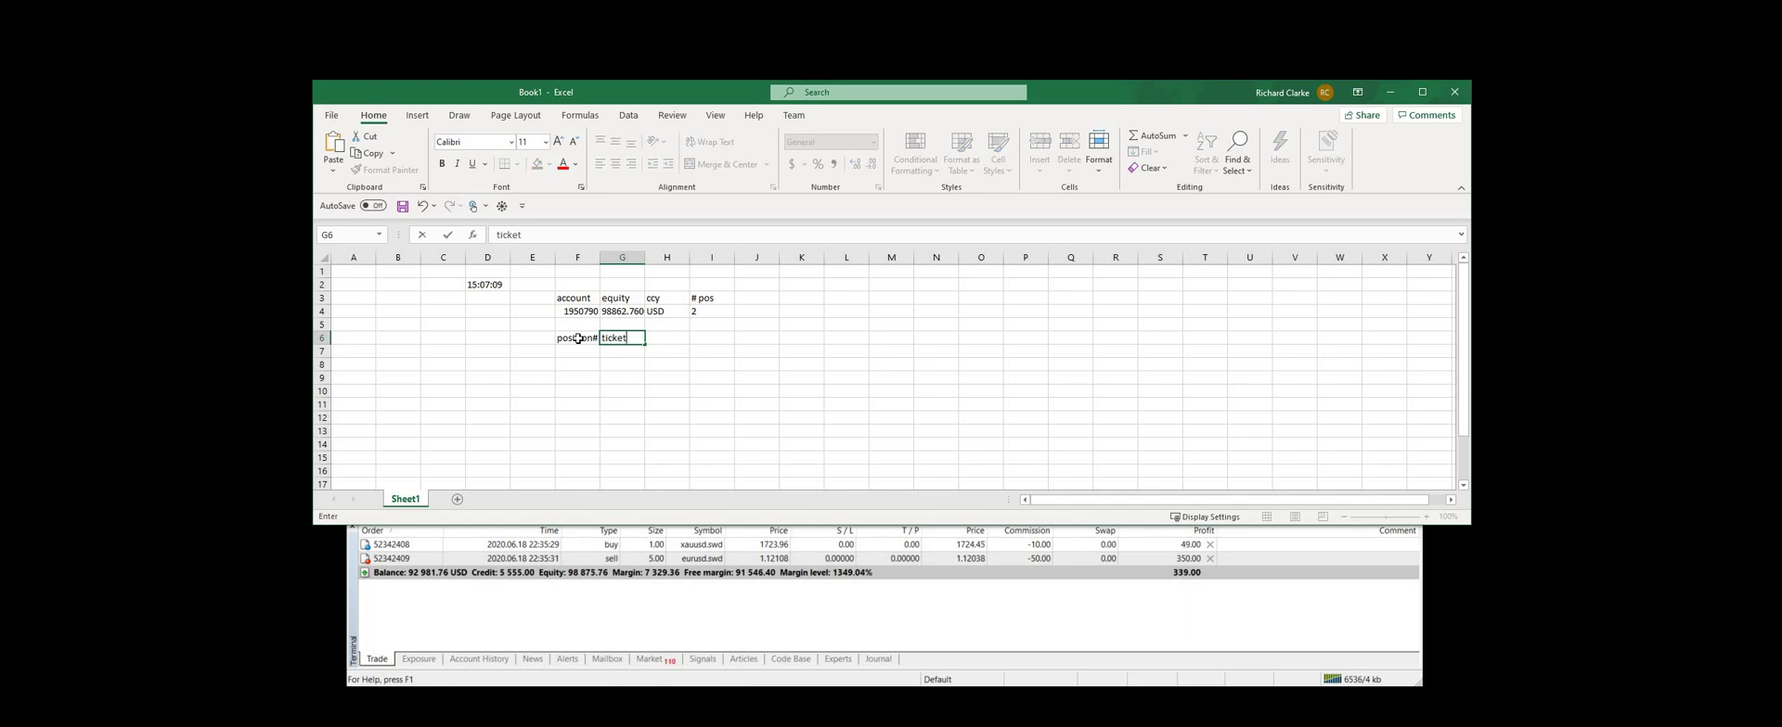
{"action": "key", "text": "Tab"}
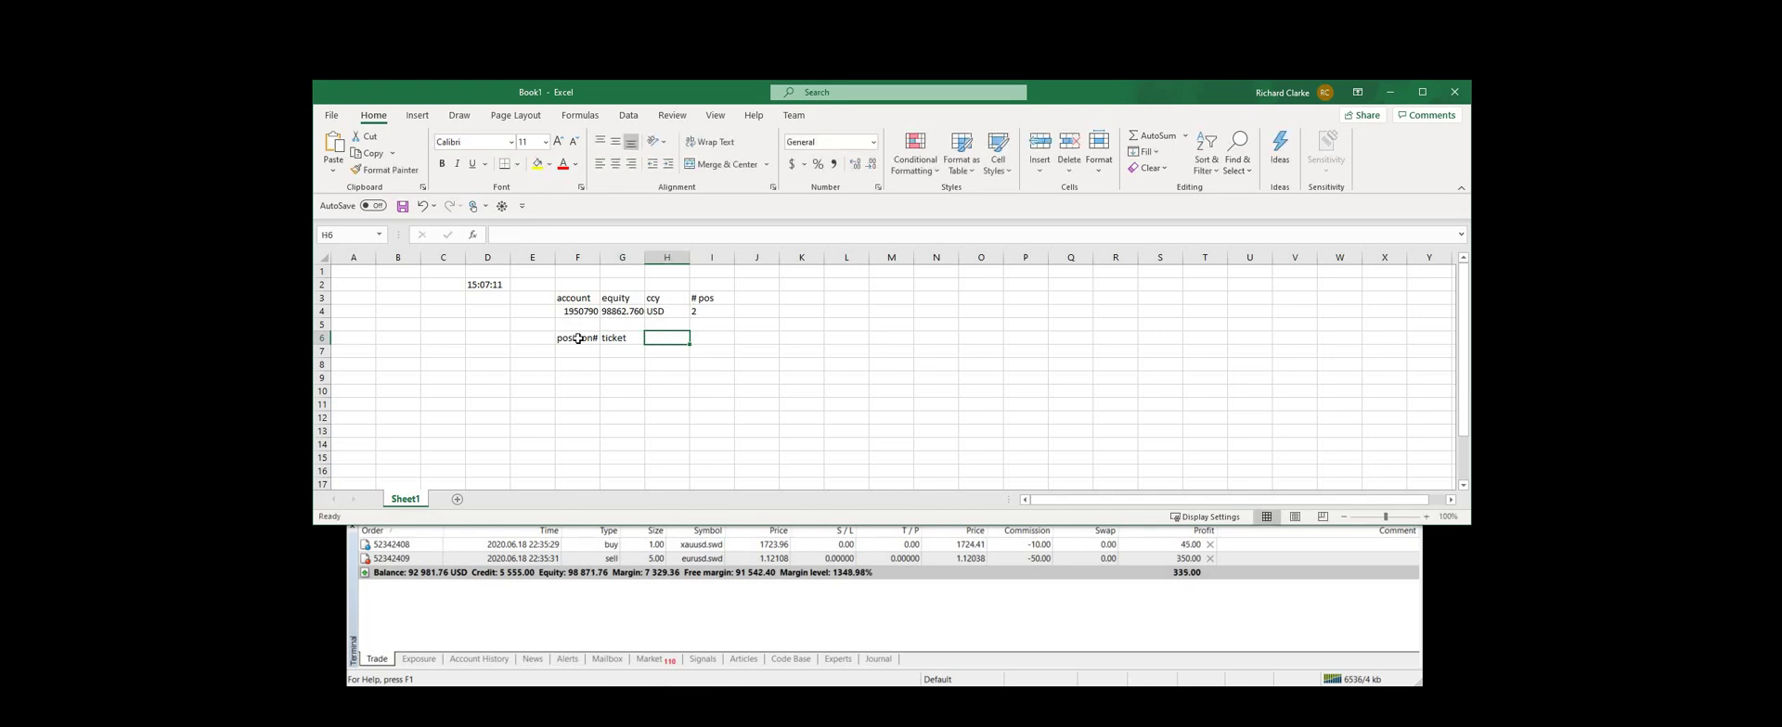
{"action": "type", "text": "side"}
{"action": "key", "text": "Tab"}
{"action": "type", "text": "symbol"}
{"action": "key", "text": "Tab"}
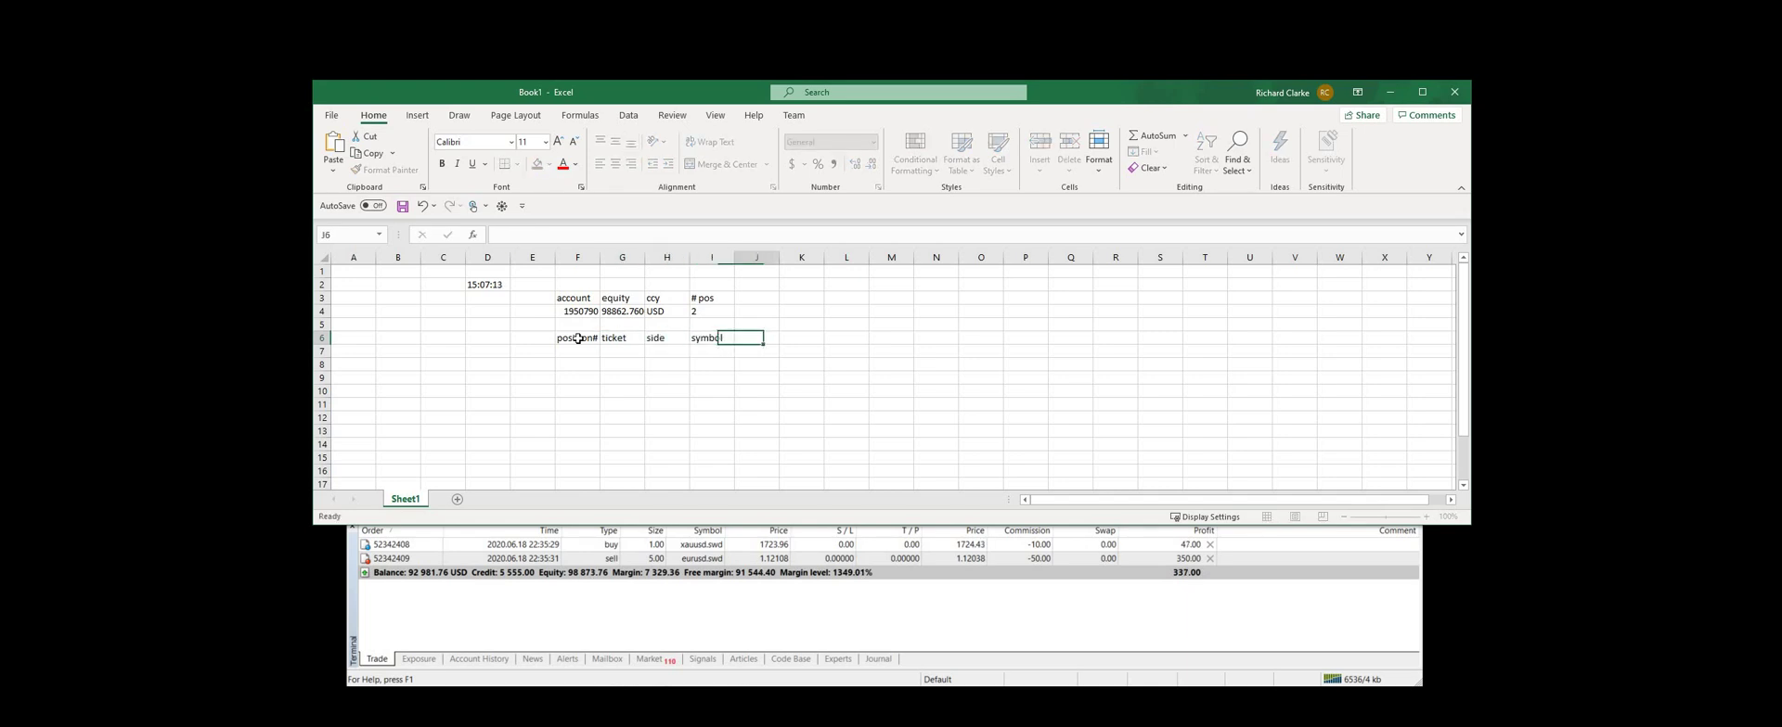
{"action": "type", "text": "price"}
{"action": "key", "text": "Tab"}
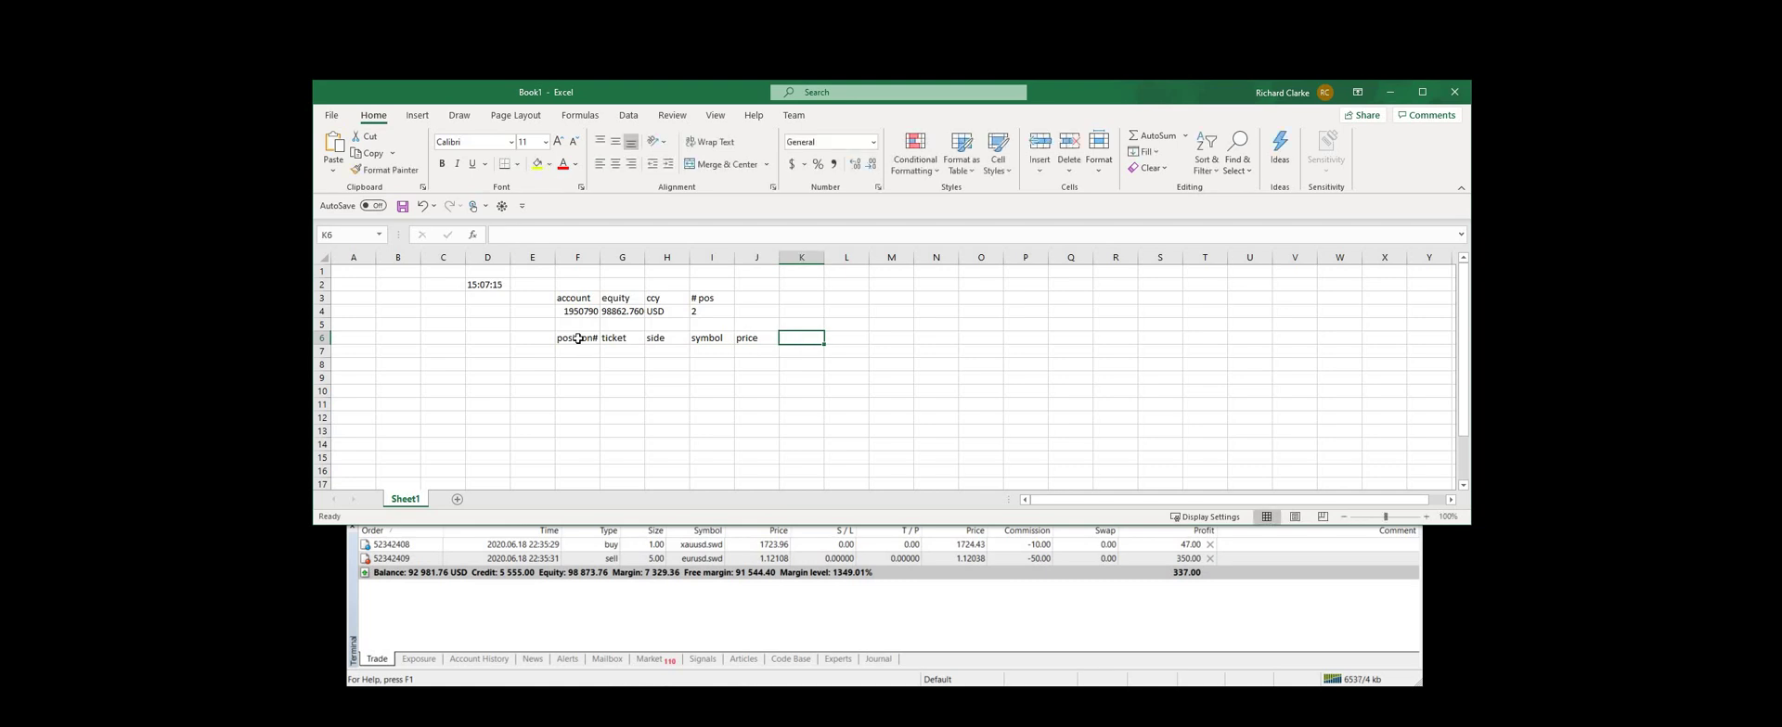
{"action": "type", "text": "lots"}
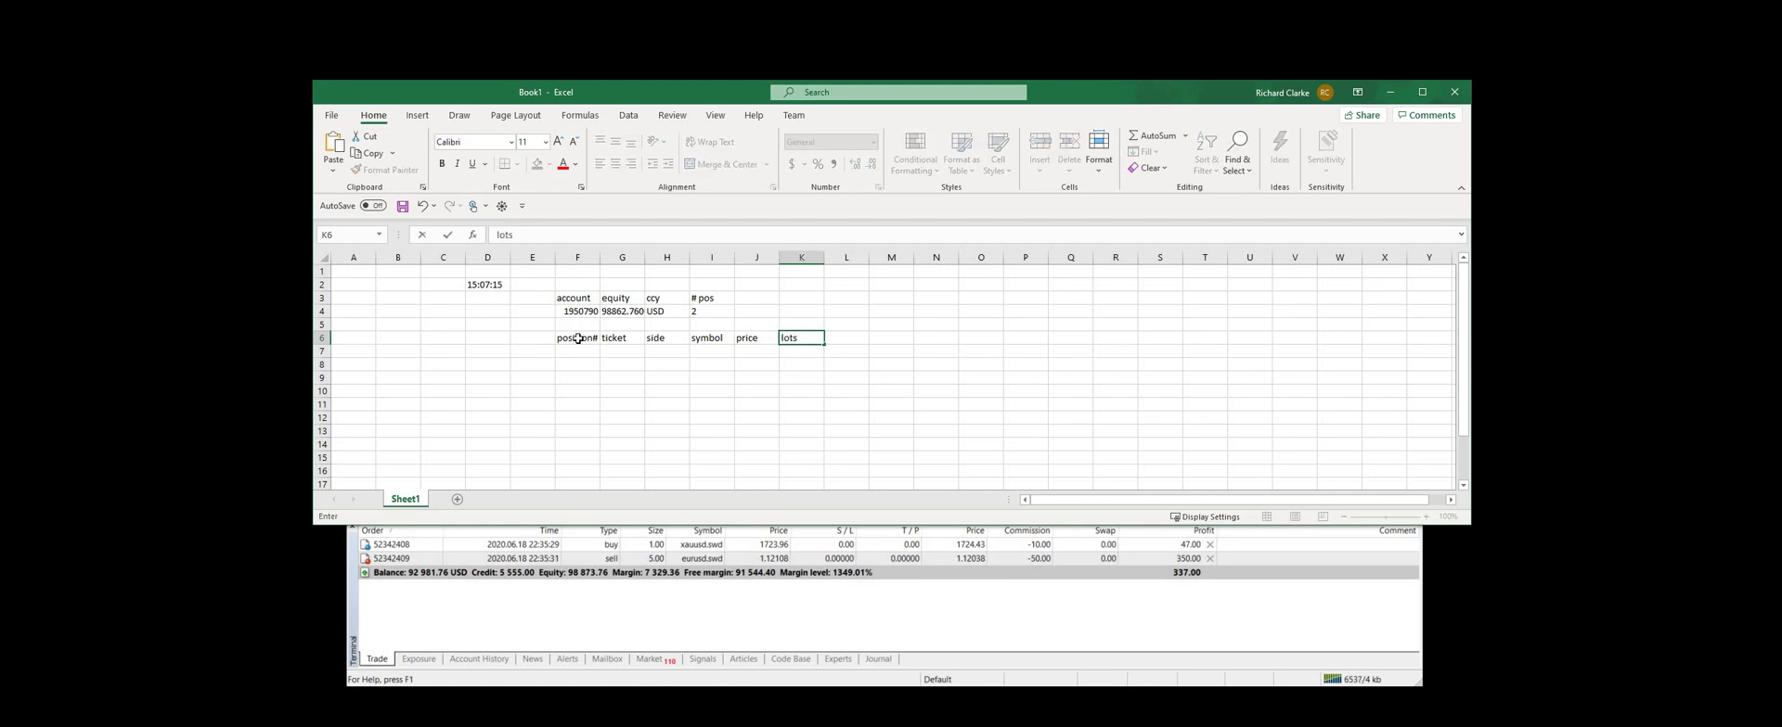
{"action": "key", "text": "Return"}
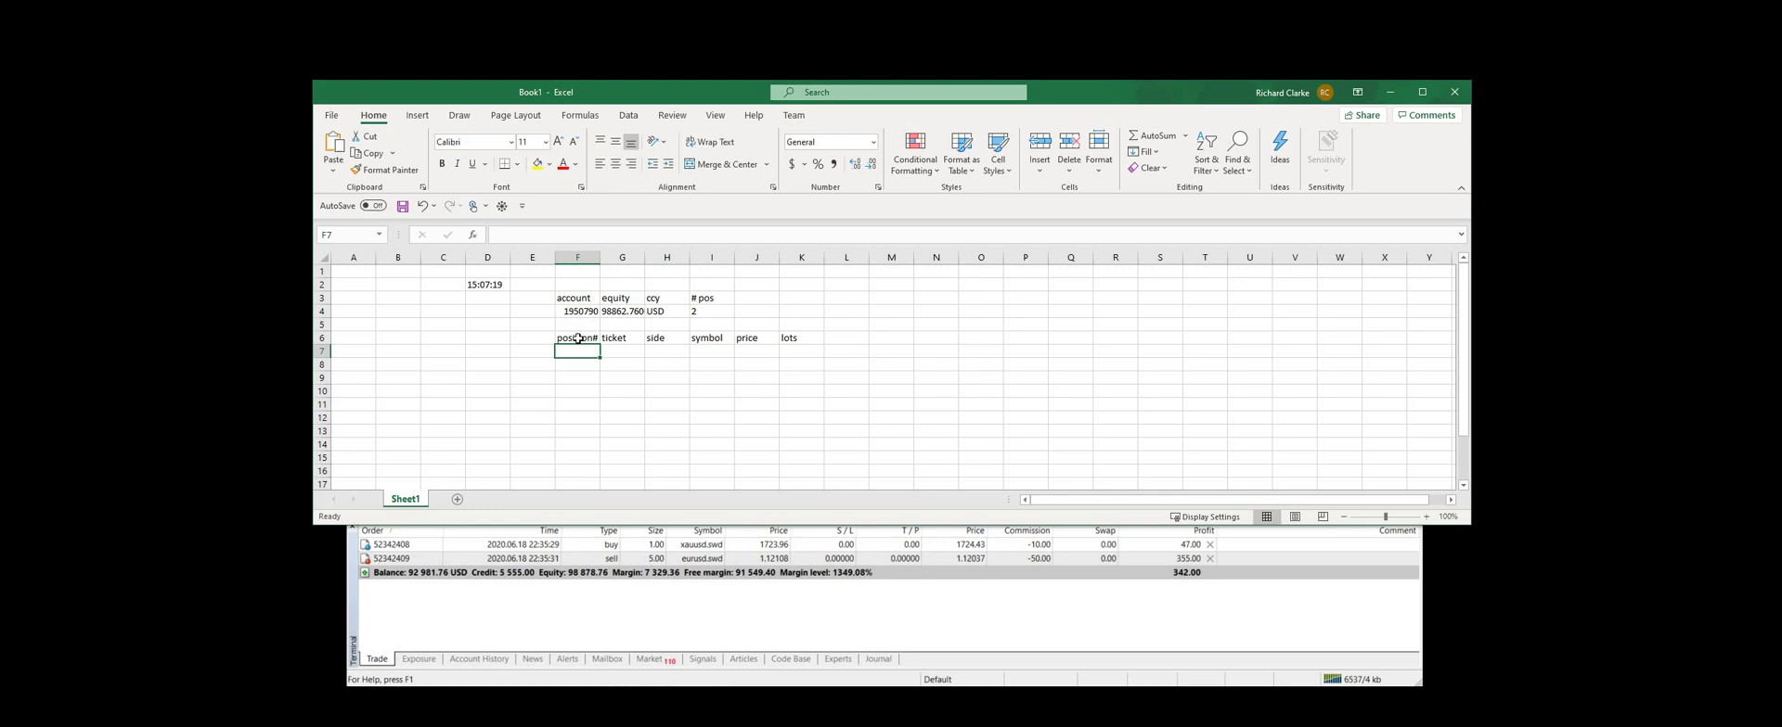
Enter position number 1 in F7
{"action": "type", "text": "1"}
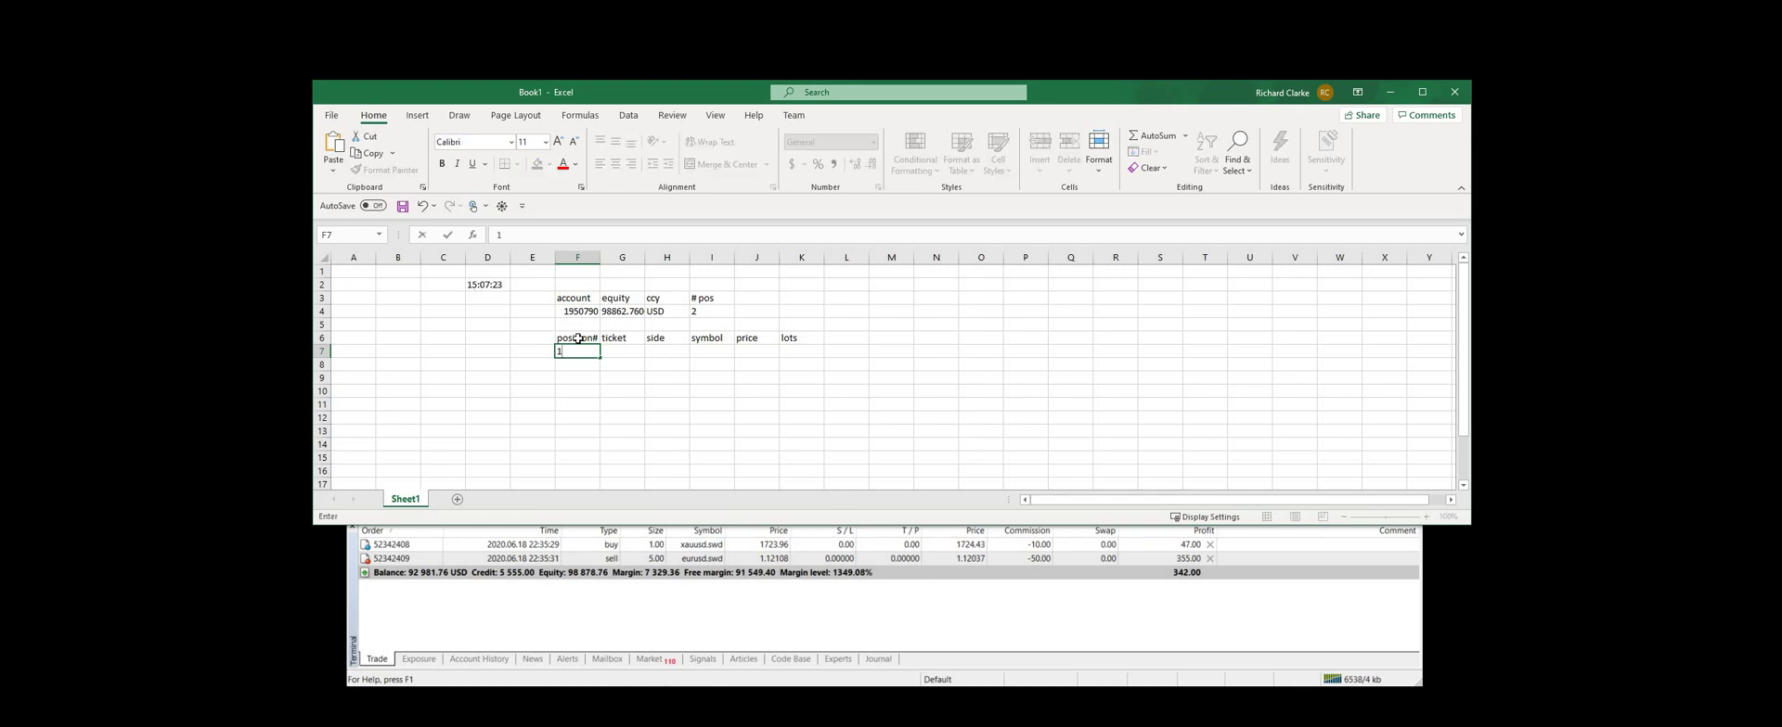
{"action": "key", "text": "Tab"}
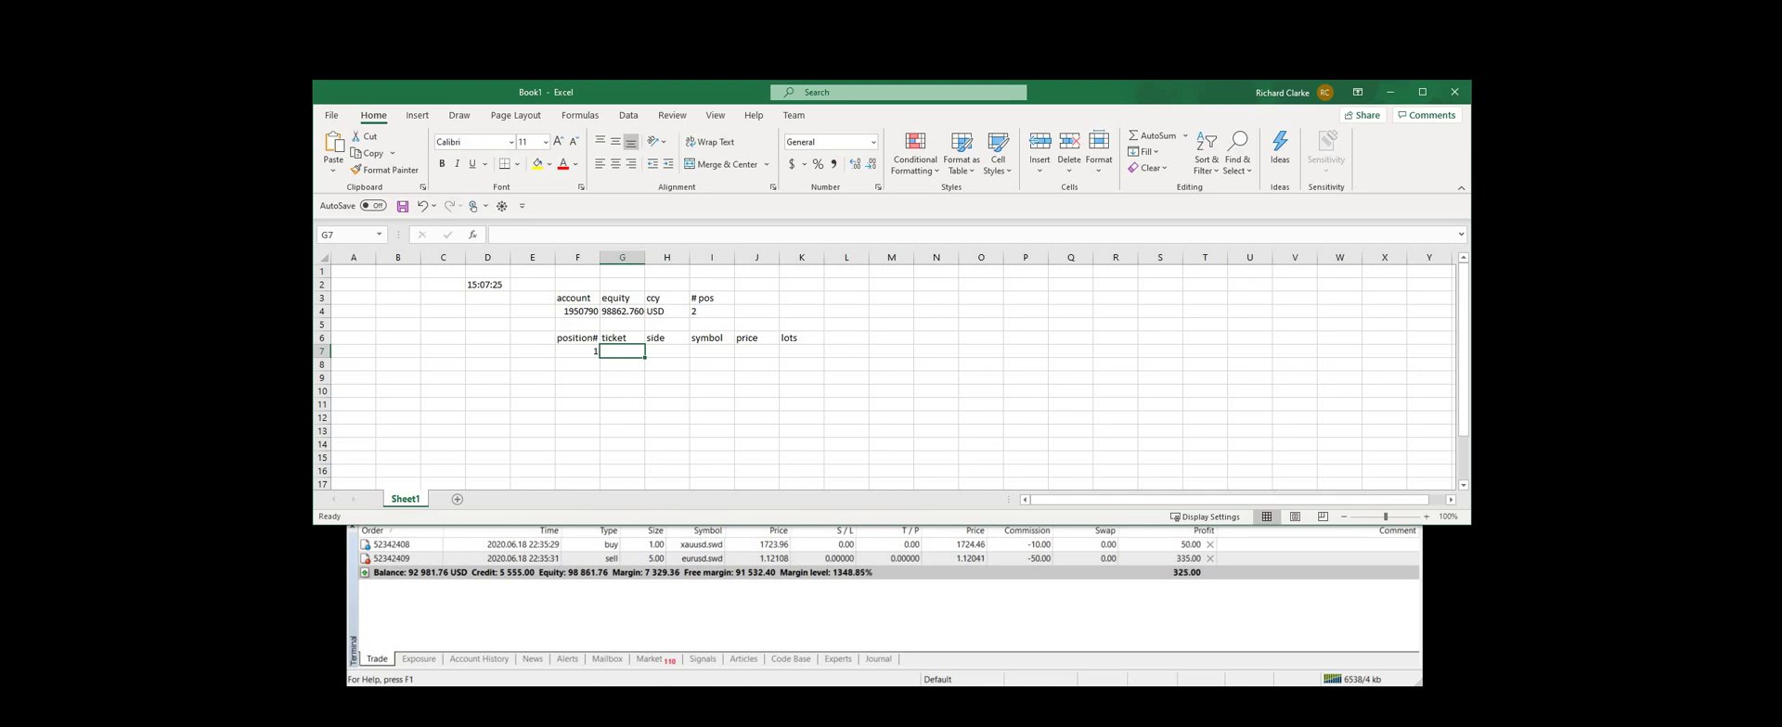
{"action": "key", "text": "alt+Tab"}
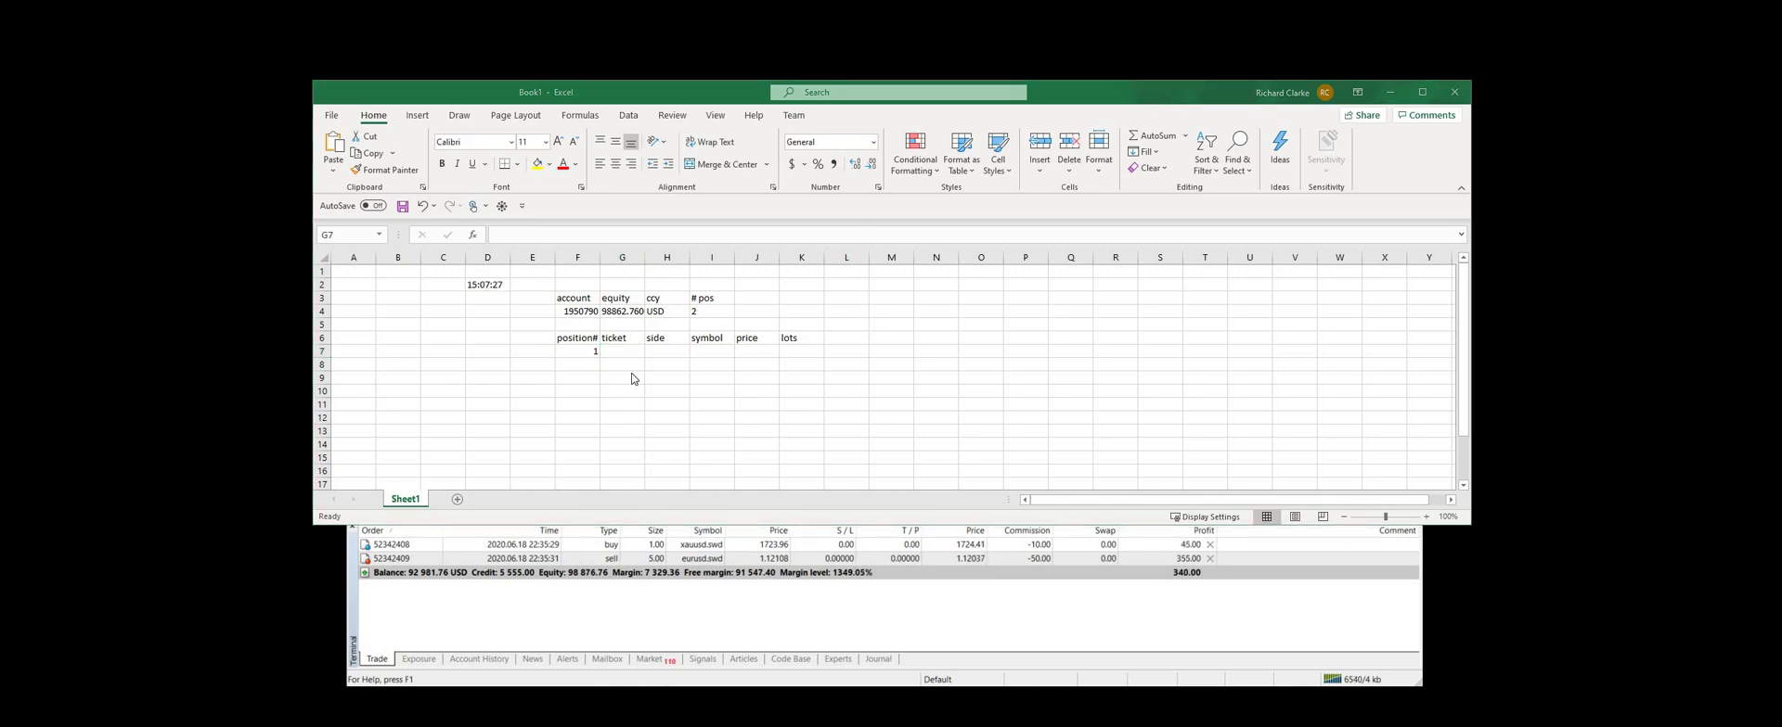
Enter an RTD ot_ticket formula in G7 using F4 as login and F7 as index
{"action": "left_click", "coordinate": [615, 349]}
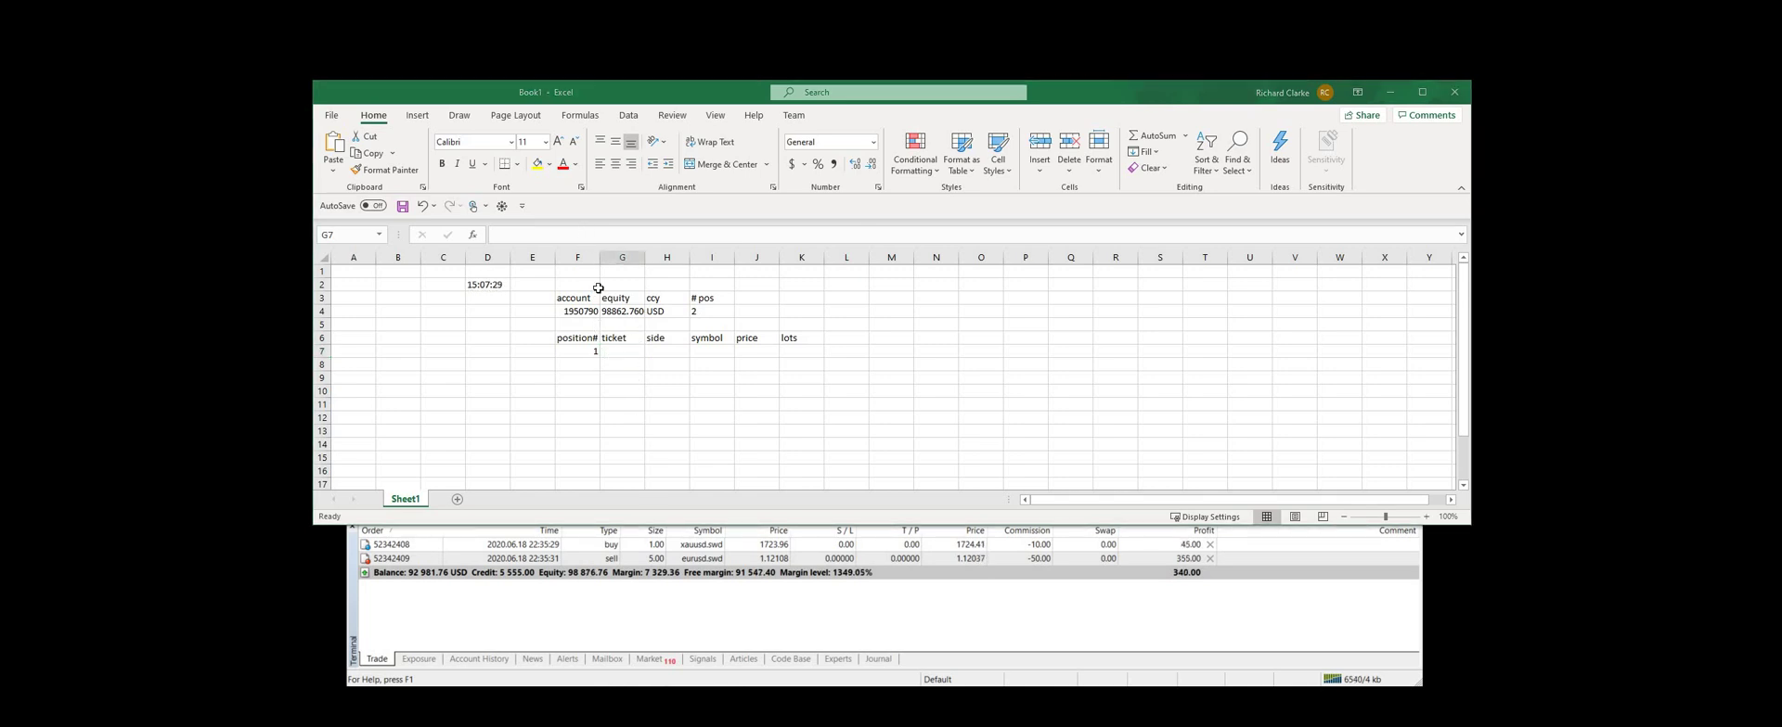
{"action": "left_click", "coordinate": [566, 234]}
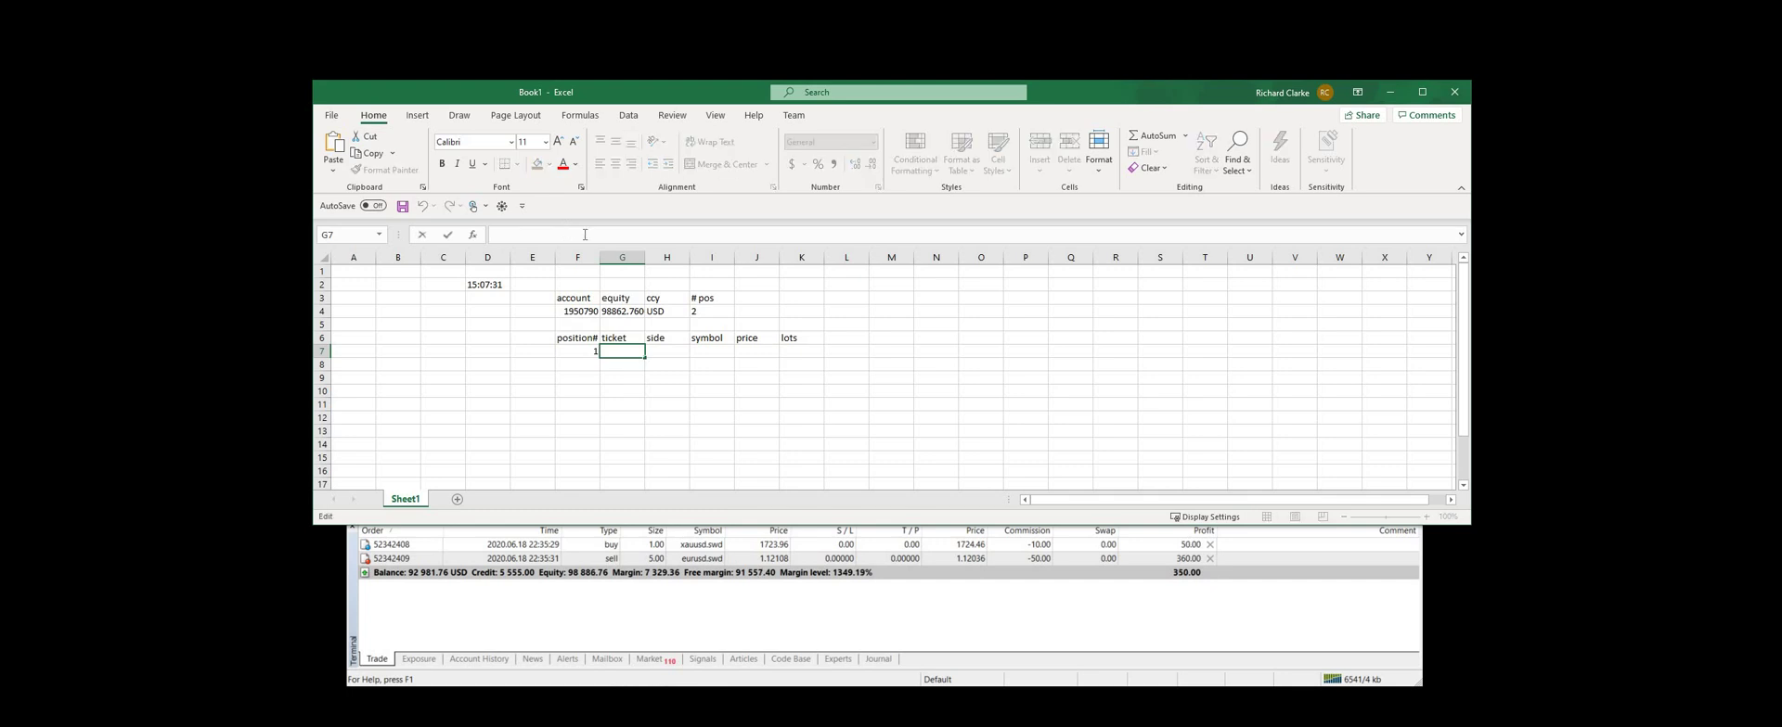
{"action": "type", "text": "=RTD(\"Quum.RtdServer\",,\"ot_ticket\",login,index)"}
{"action": "double_click", "coordinate": [672, 234]}
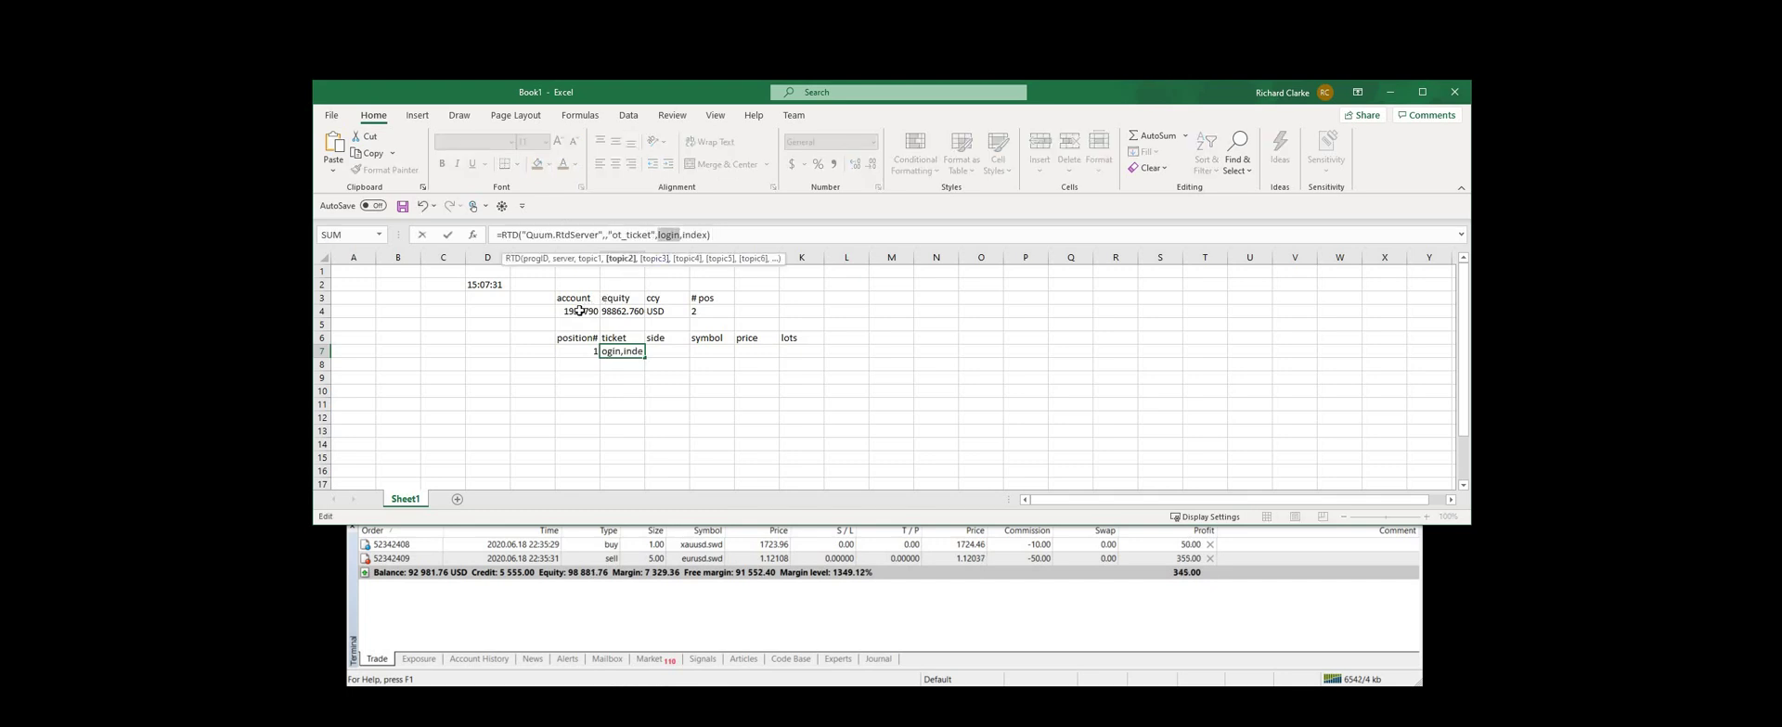
{"action": "left_click", "coordinate": [577, 311]}
{"action": "double_click", "coordinate": [686, 234]}
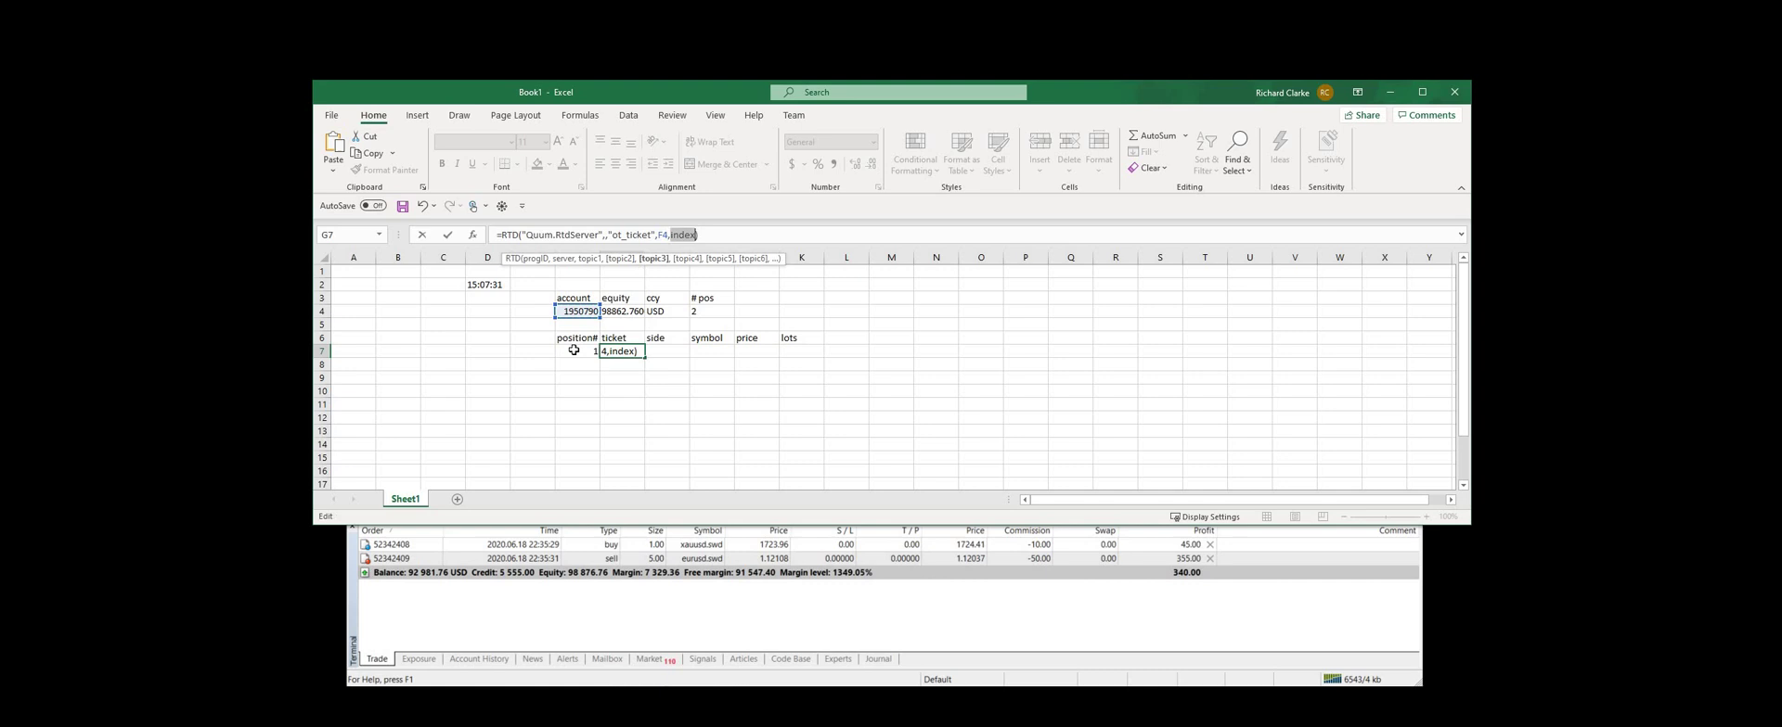
{"action": "left_click", "coordinate": [574, 349]}
{"action": "key", "text": "Return"}
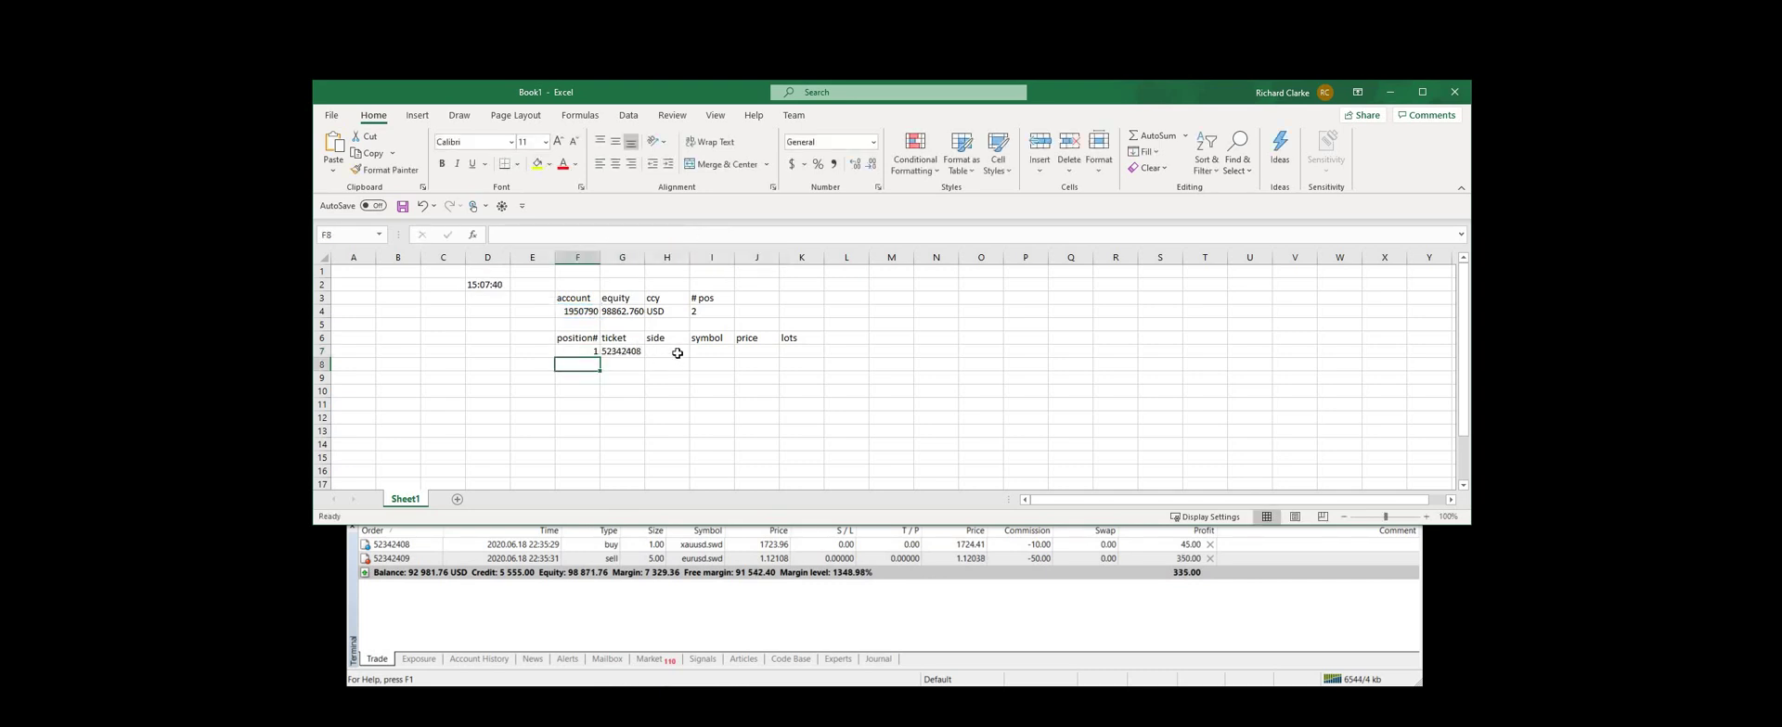
Enter the RTD ot_side formula in H7 using F4 and F7, showing Buy
{"action": "left_click", "coordinate": [681, 353]}
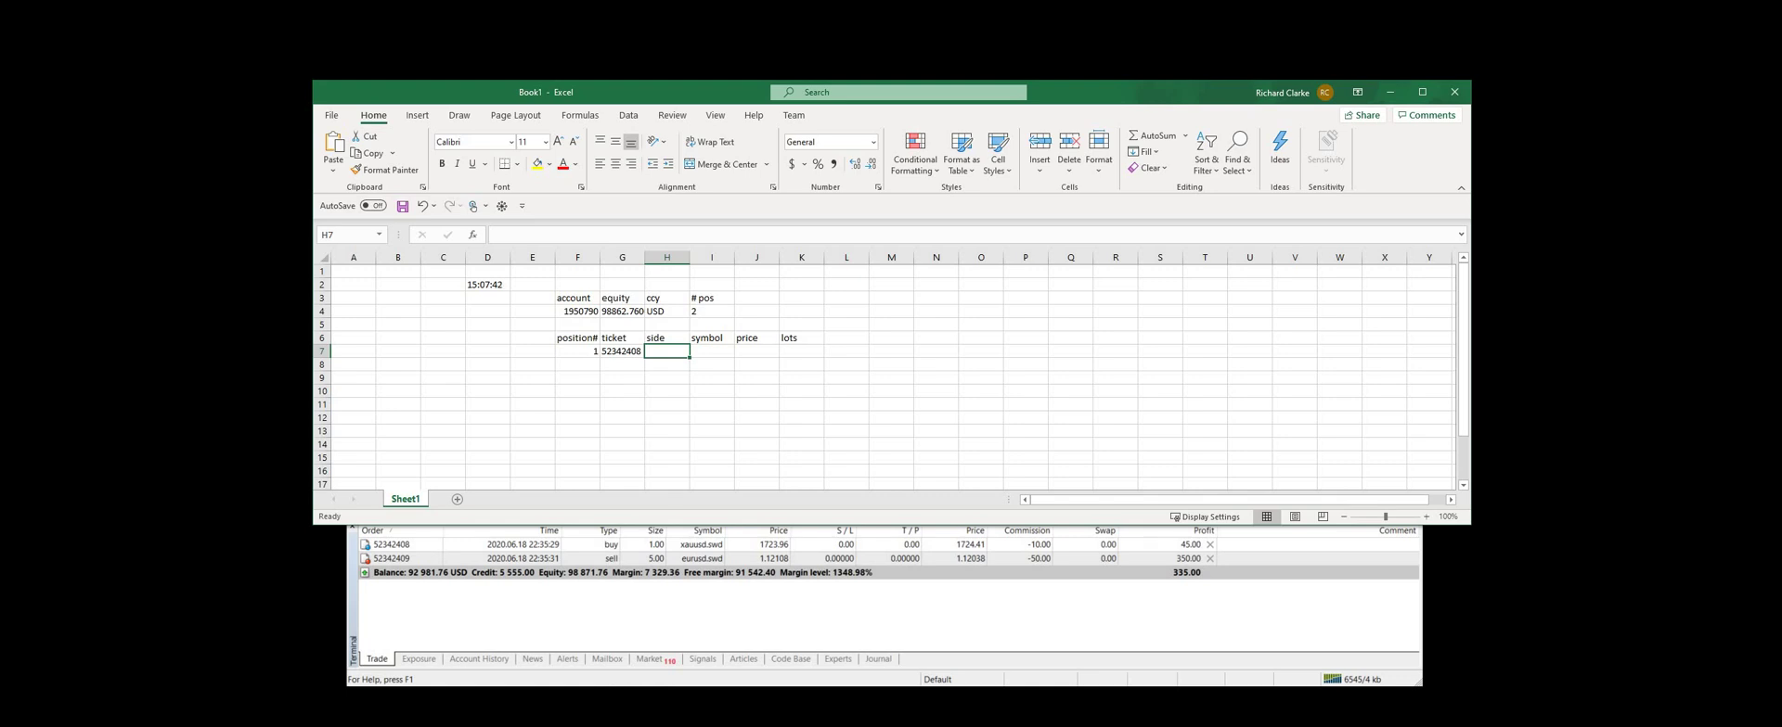
{"action": "key", "text": "alt+Tab"}
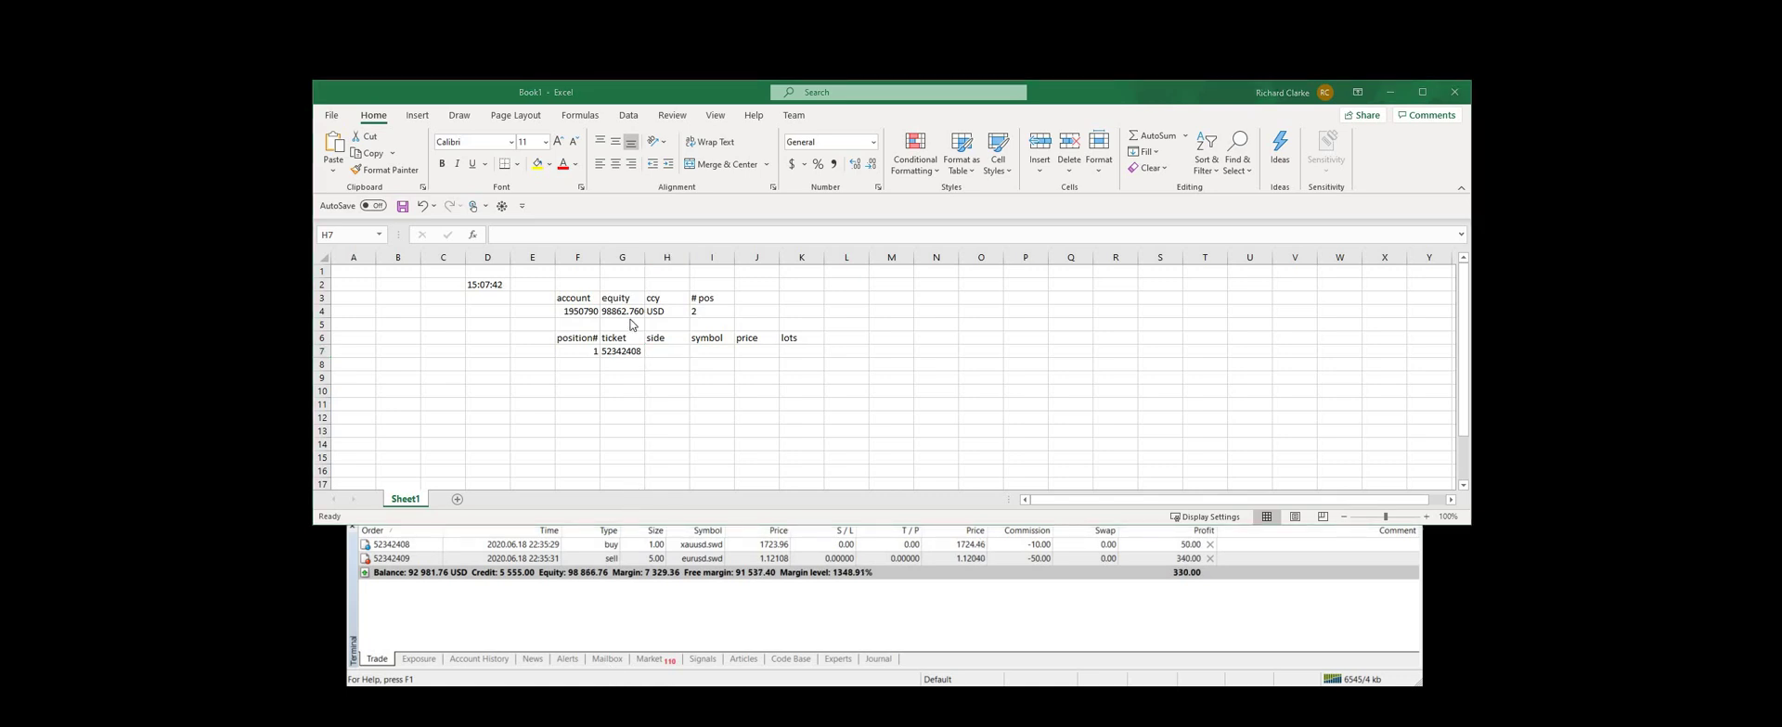
{"action": "left_click", "coordinate": [595, 234]}
{"action": "key", "text": "ctrl+v"}
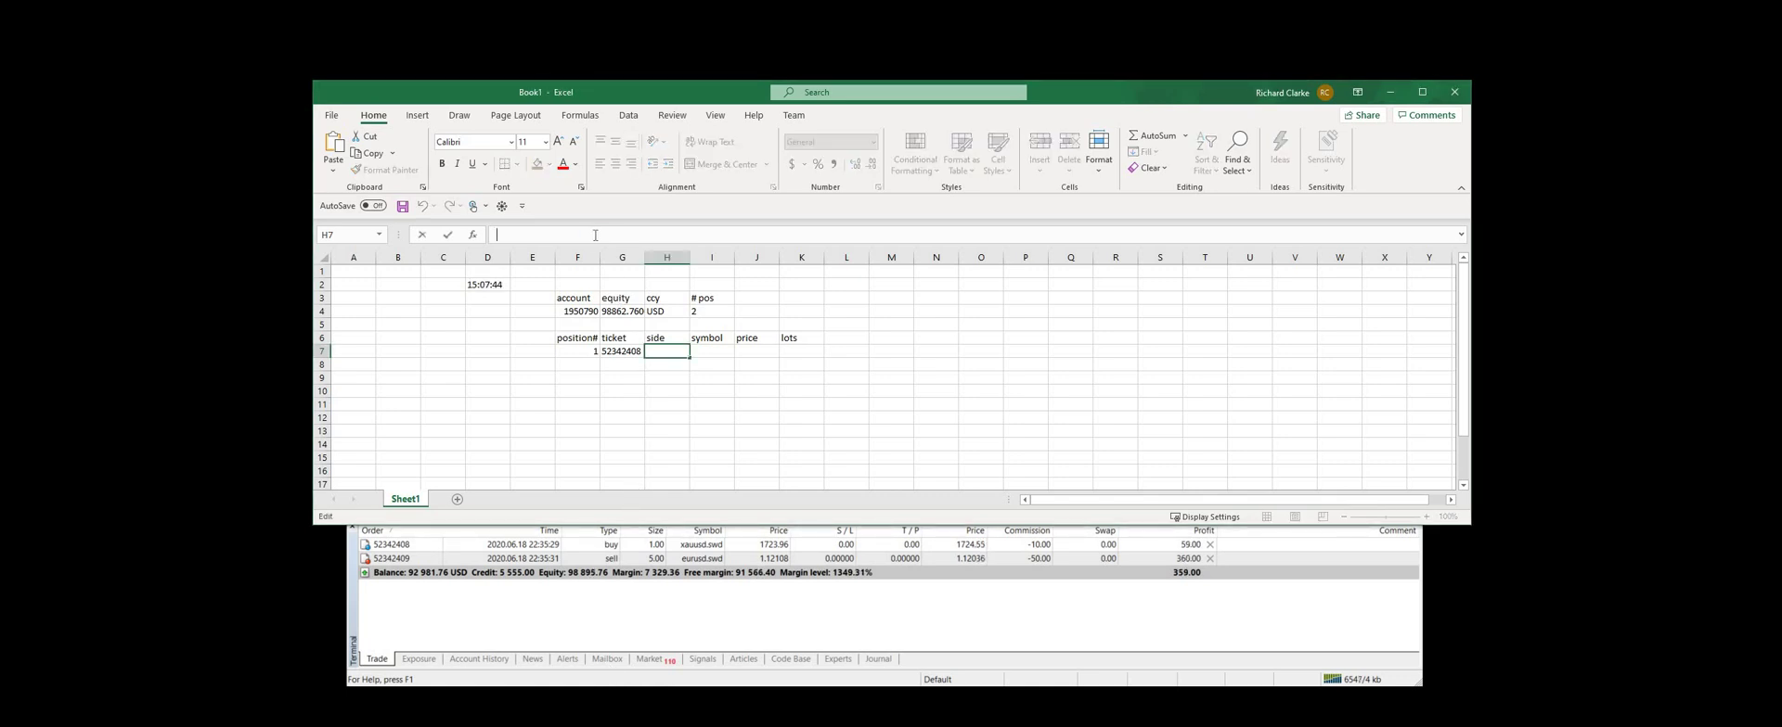
{"action": "double_click", "coordinate": [664, 235]}
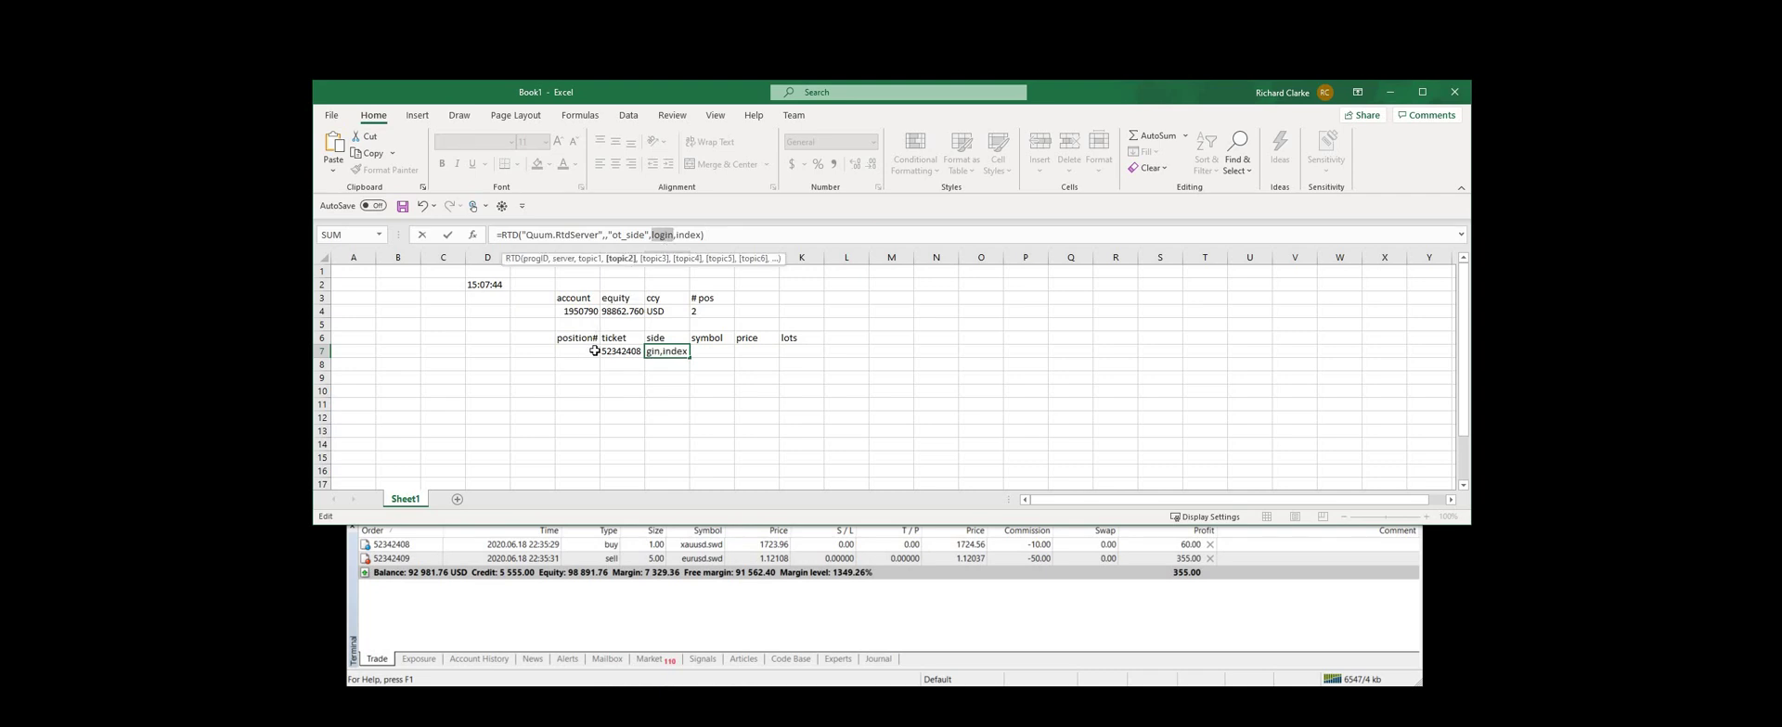
{"action": "left_click", "coordinate": [577, 312]}
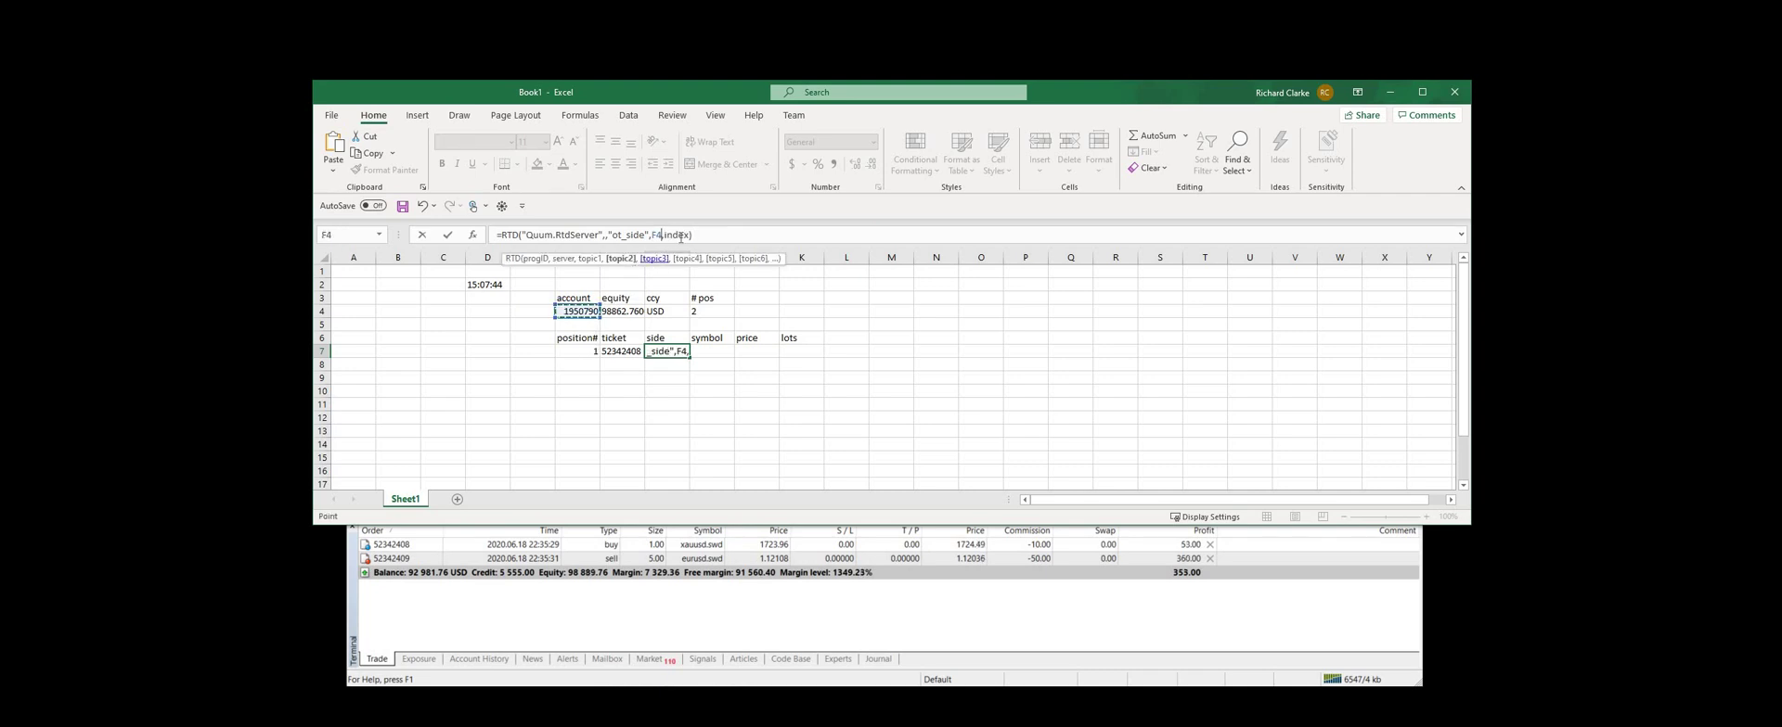
{"action": "left_click", "coordinate": [654, 258]}
{"action": "left_click", "coordinate": [580, 354]}
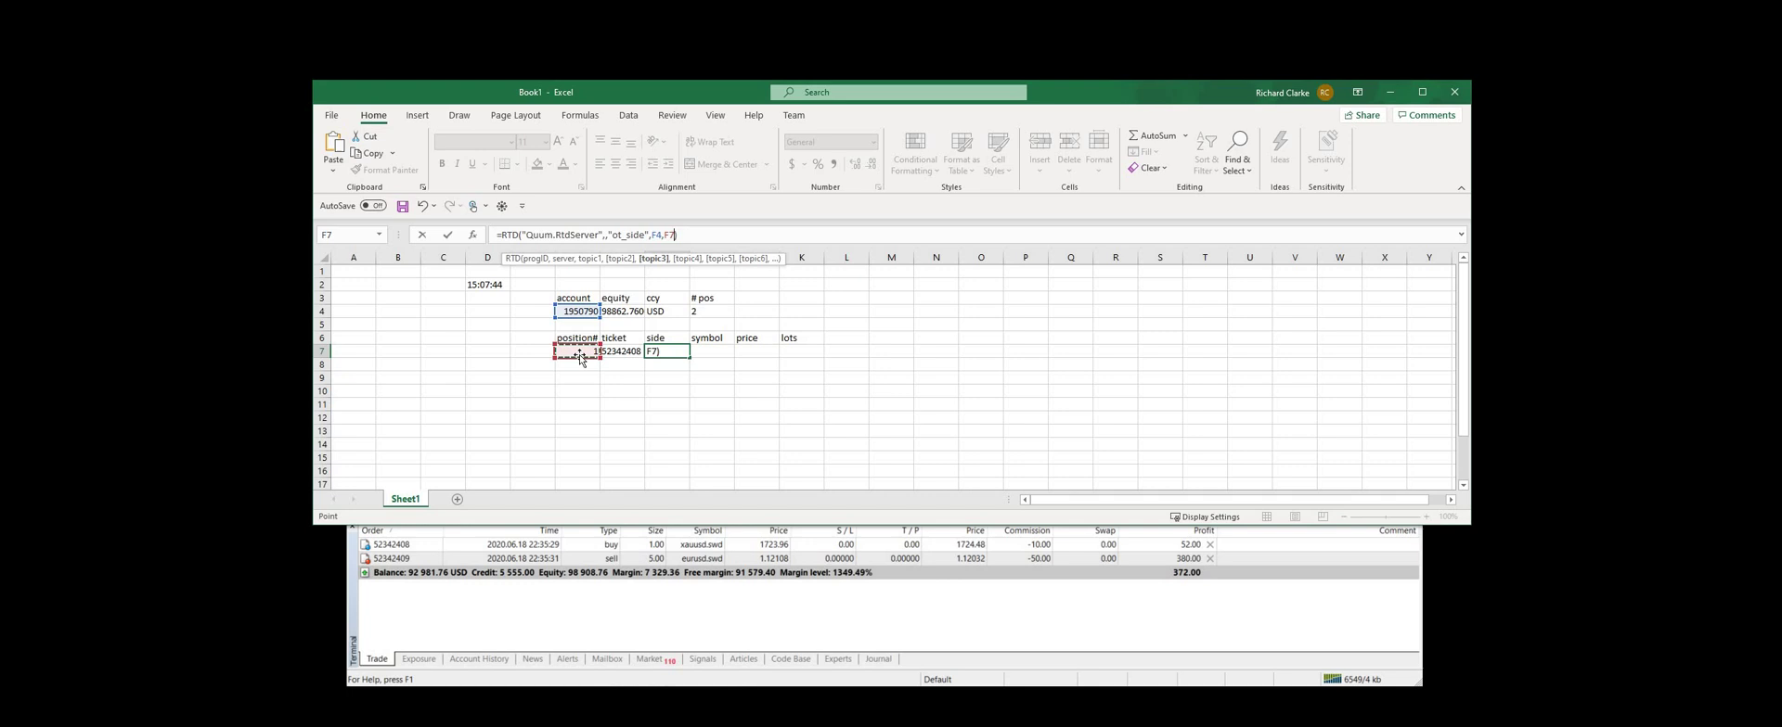
{"action": "key", "text": "Return"}
{"action": "left_click", "coordinate": [720, 357]}
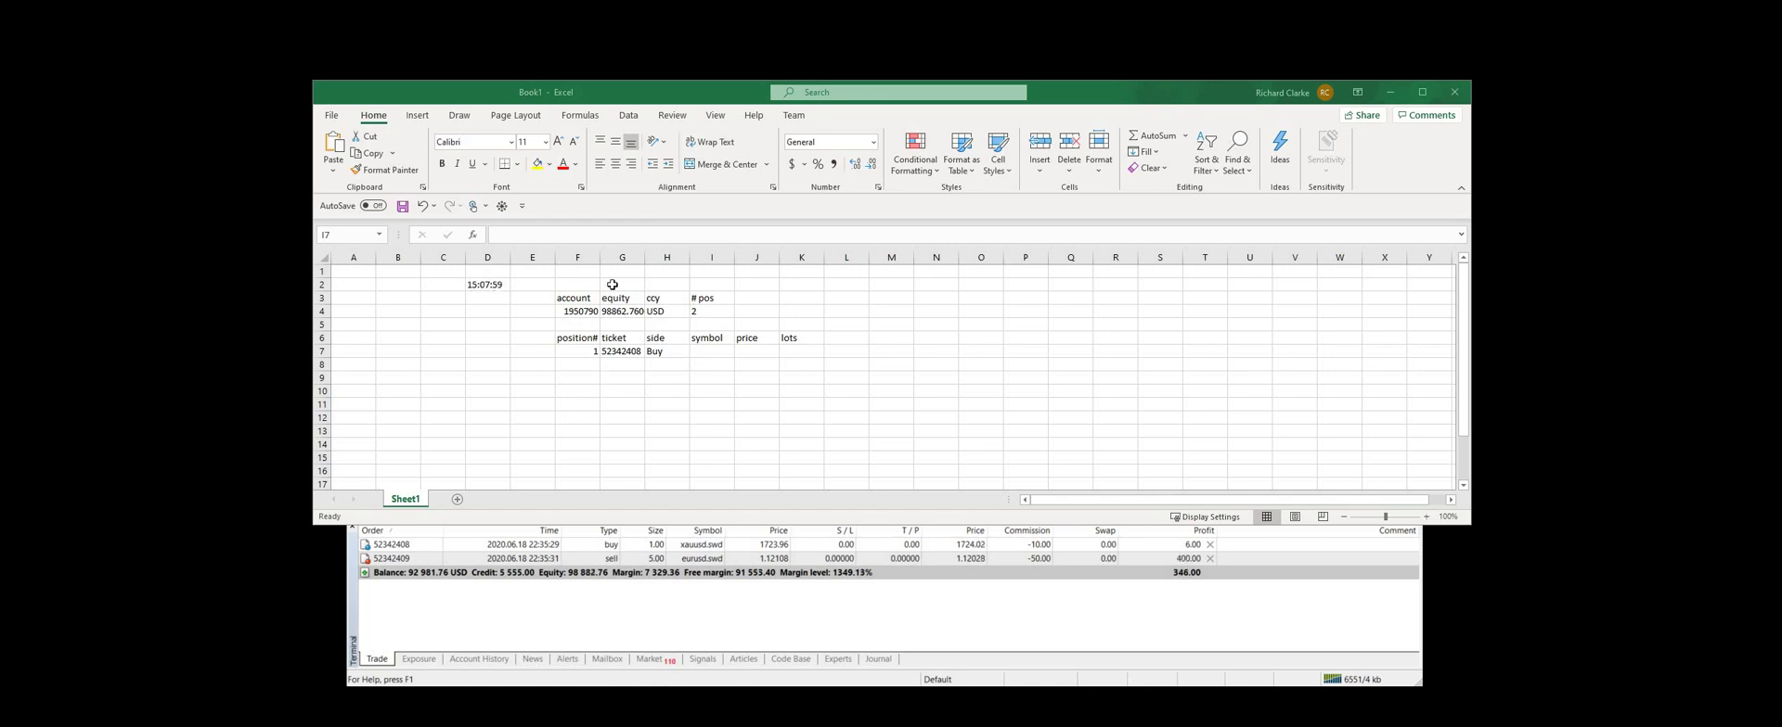
Enter the RTD symbol formula in I7 using F4 and F7, showing XAUUSD.s
{"action": "left_click", "coordinate": [543, 233]}
{"action": "key", "text": "ctrl+v"}
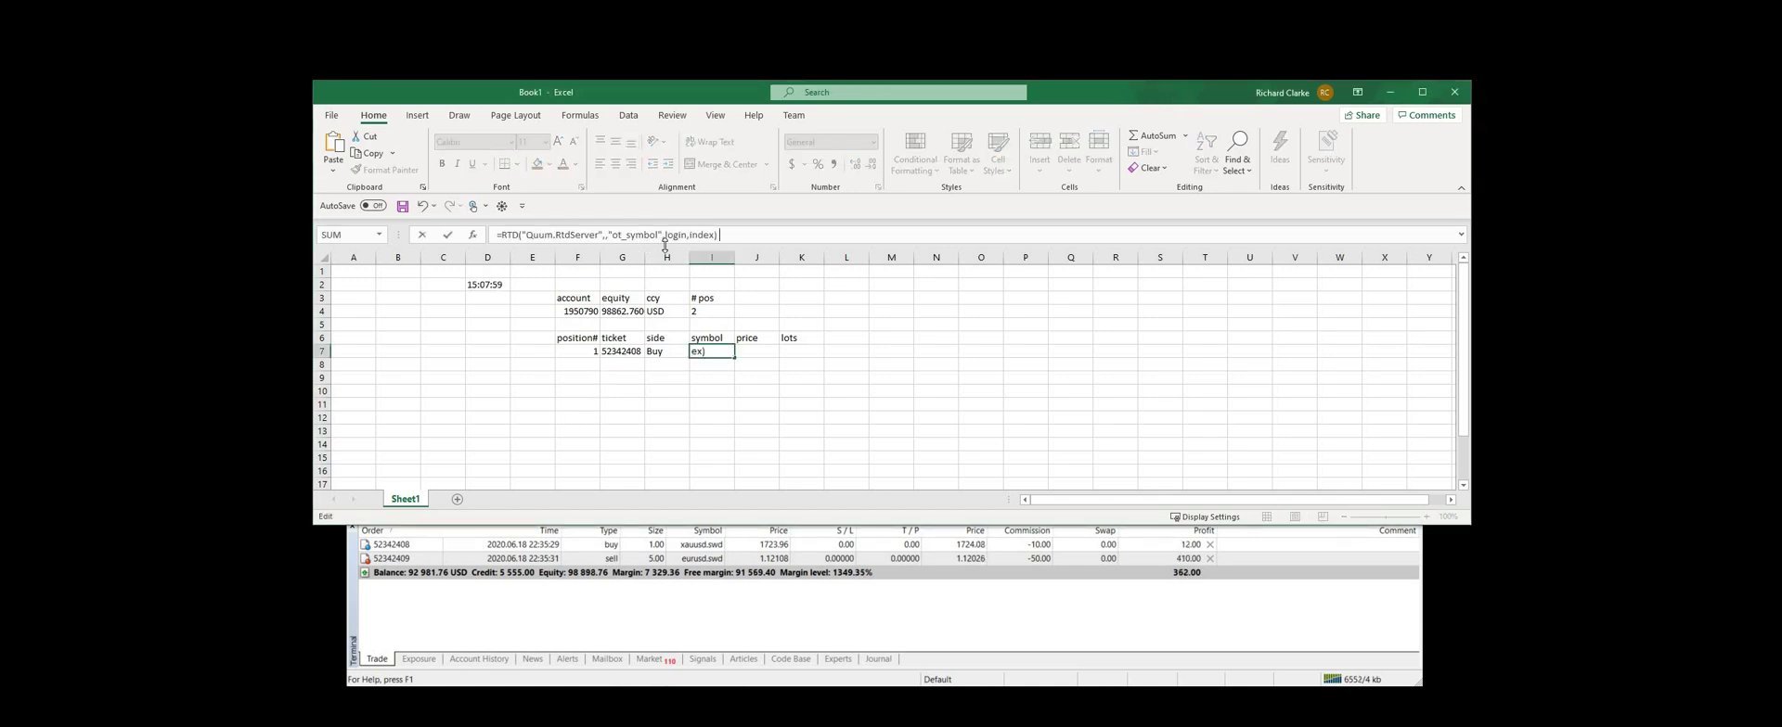
{"action": "double_click", "coordinate": [675, 235]}
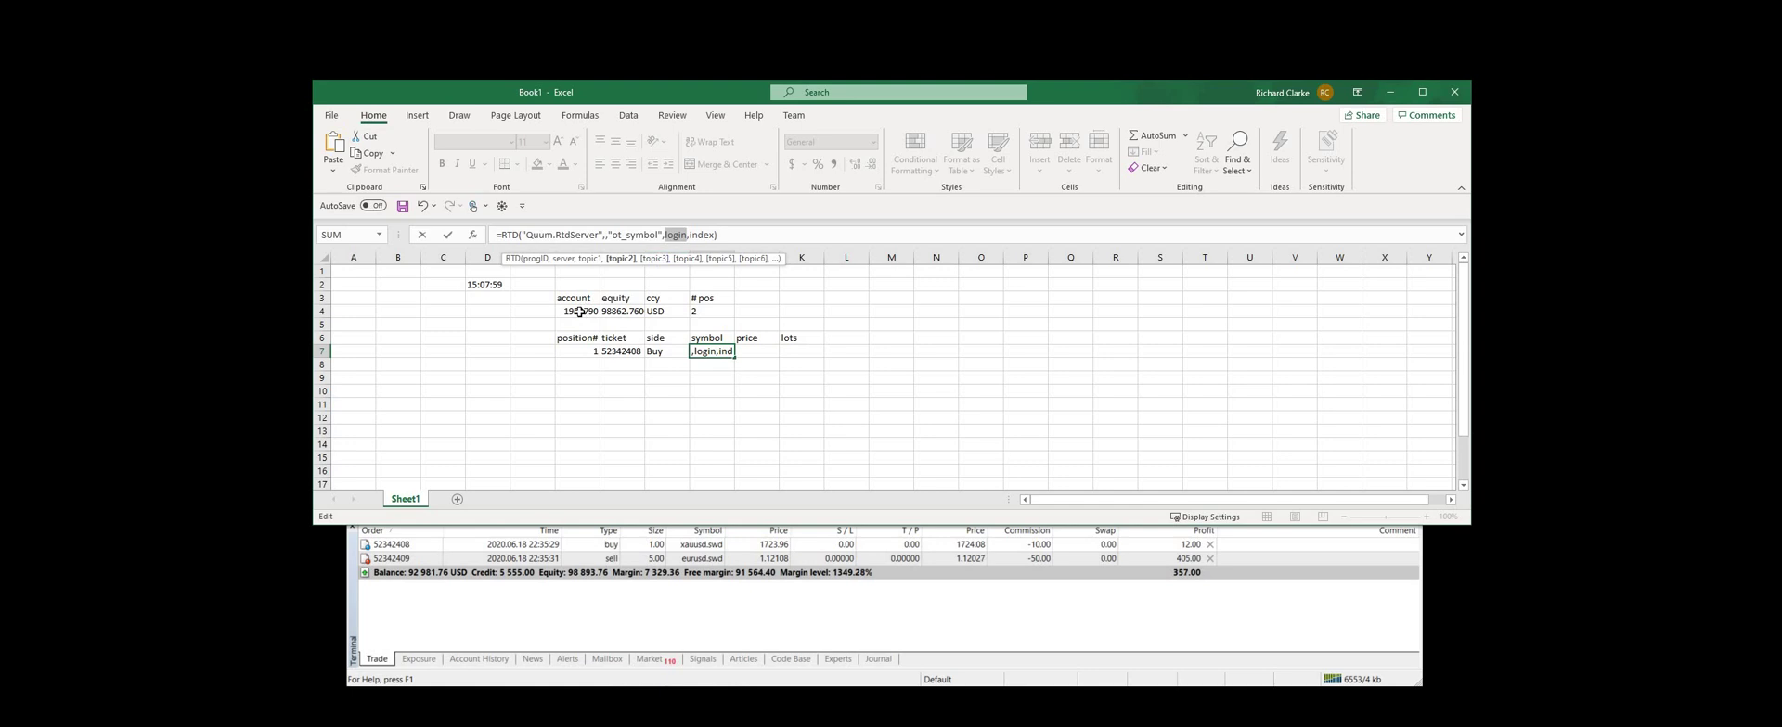
{"action": "left_click", "coordinate": [577, 311]}
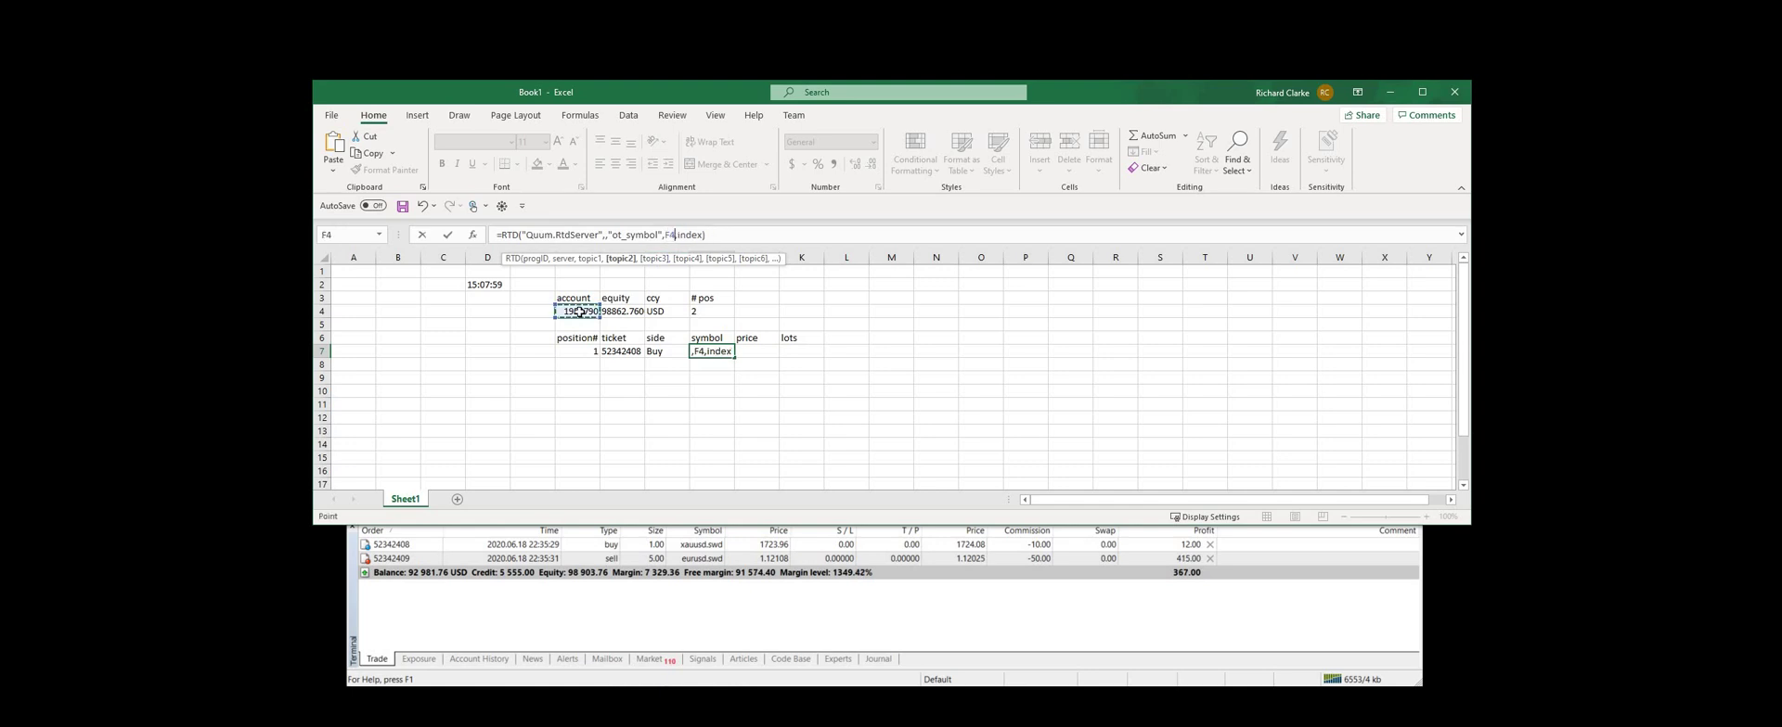
{"action": "double_click", "coordinate": [691, 235]}
{"action": "left_click", "coordinate": [582, 351]}
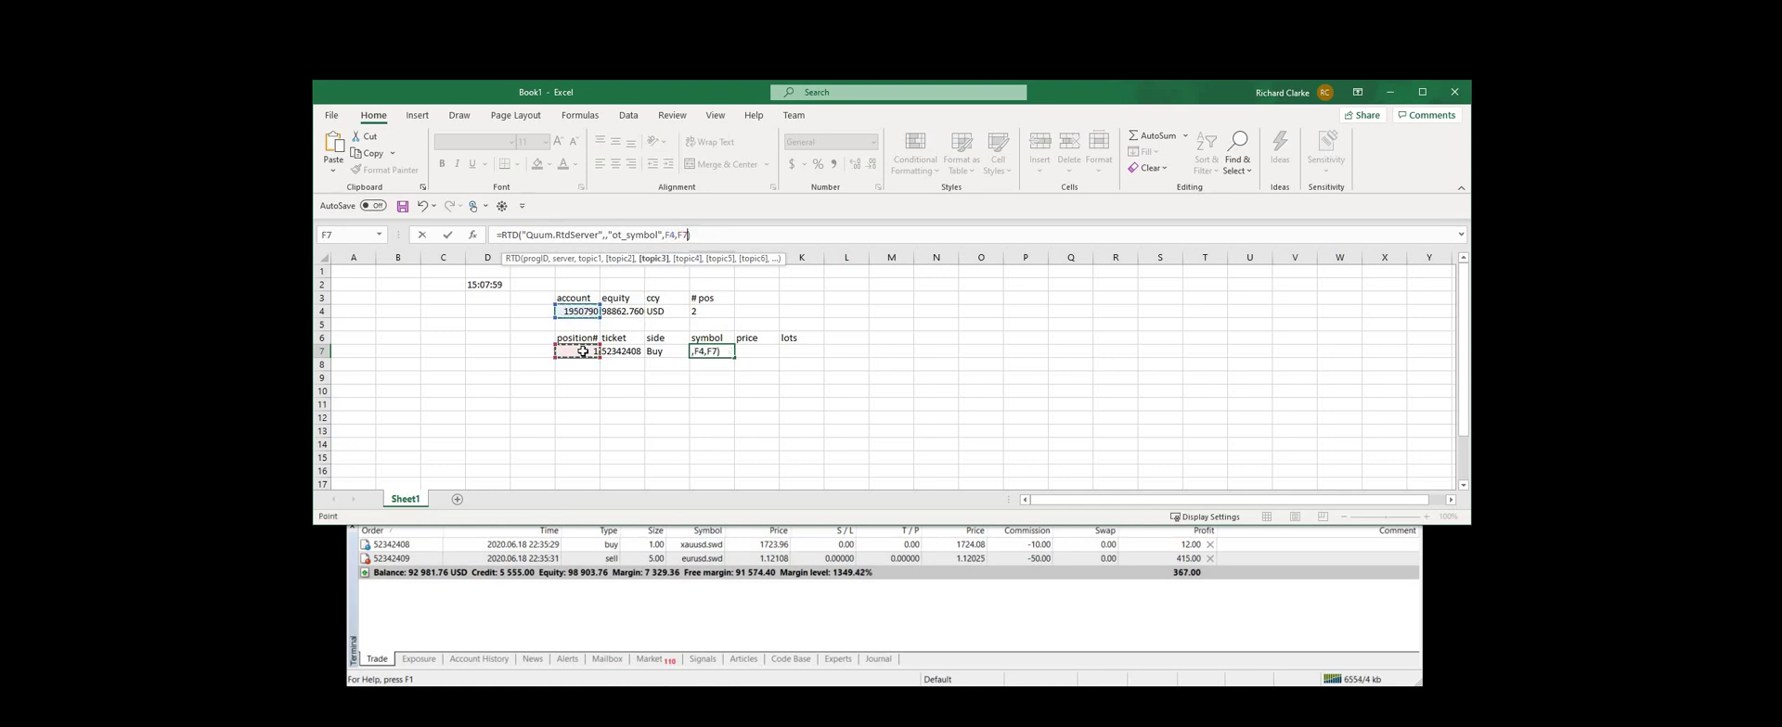
{"action": "key", "text": "Return"}
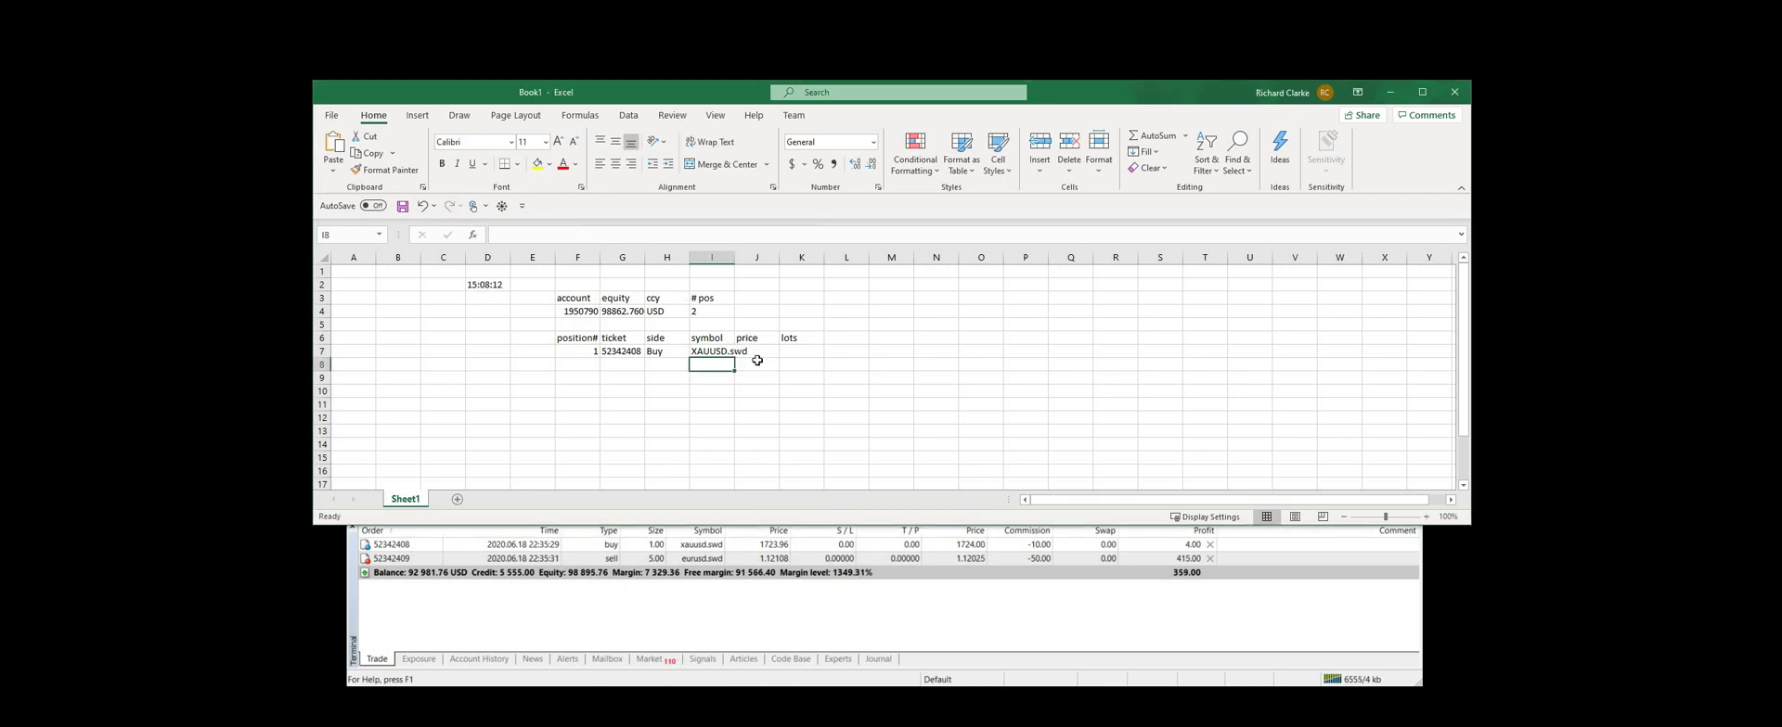
Enter the RTD price formula in J7 using F4 and F7, showing 1723.960000
{"action": "key", "text": "Up"}
{"action": "key", "text": "Right"}
{"action": "left_click", "coordinate": [549, 230]}
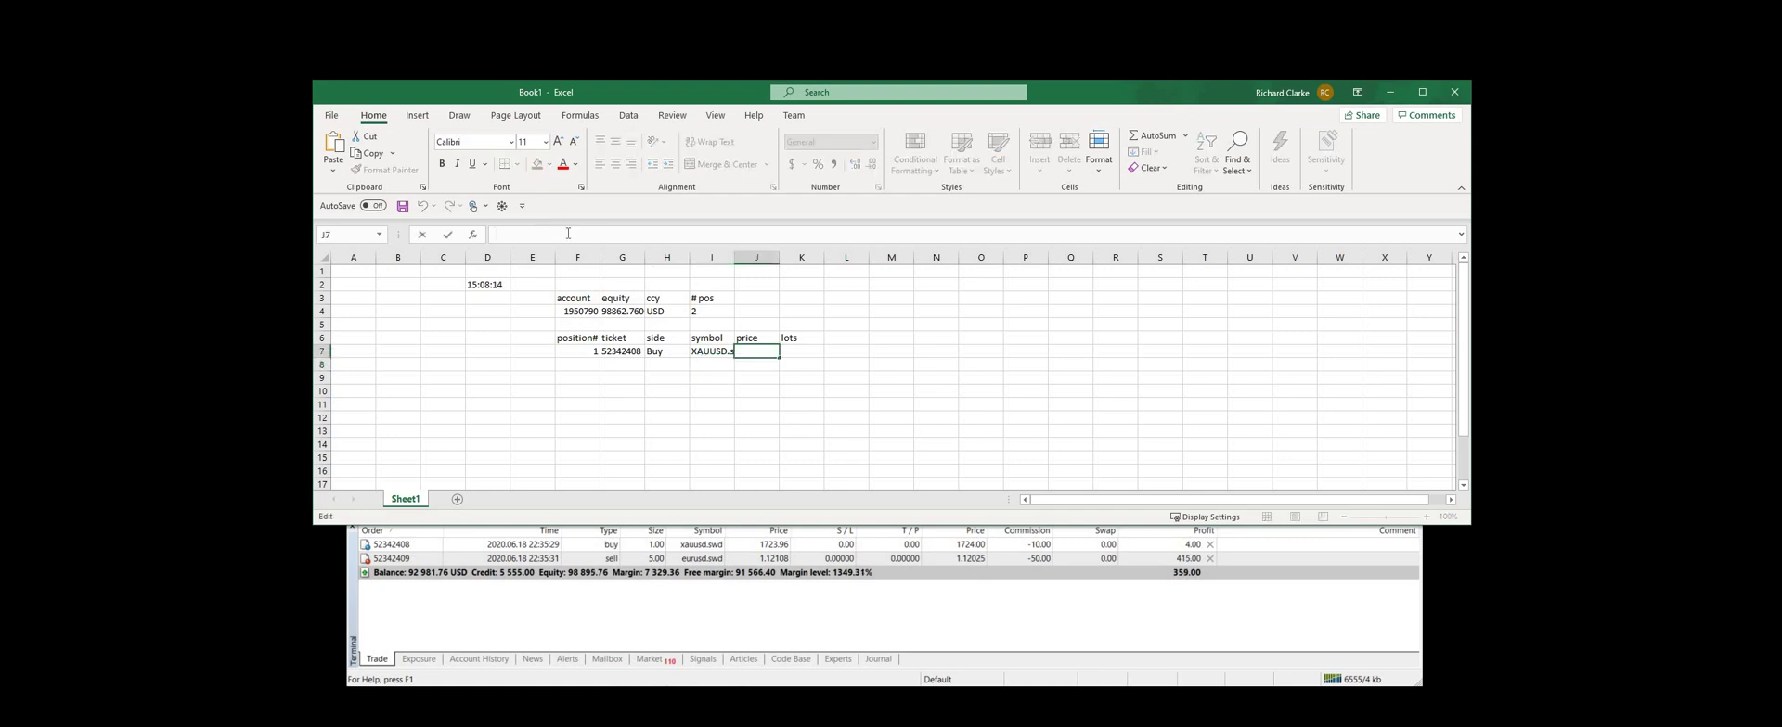
{"action": "key", "text": "ctrl+v"}
{"action": "double_click", "coordinate": [658, 236]}
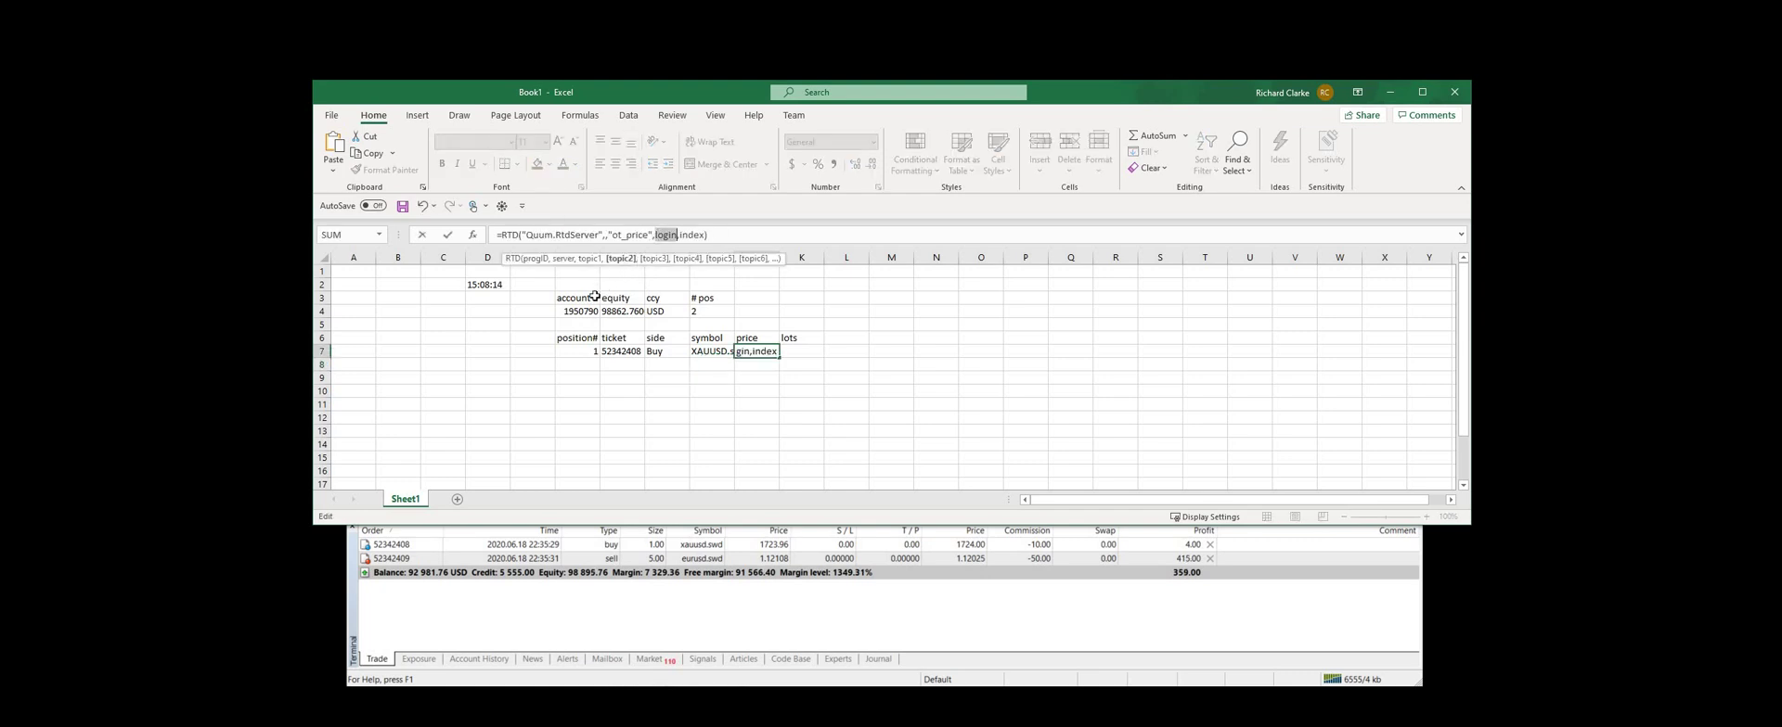
{"action": "left_click", "coordinate": [576, 313]}
{"action": "double_click", "coordinate": [680, 235]}
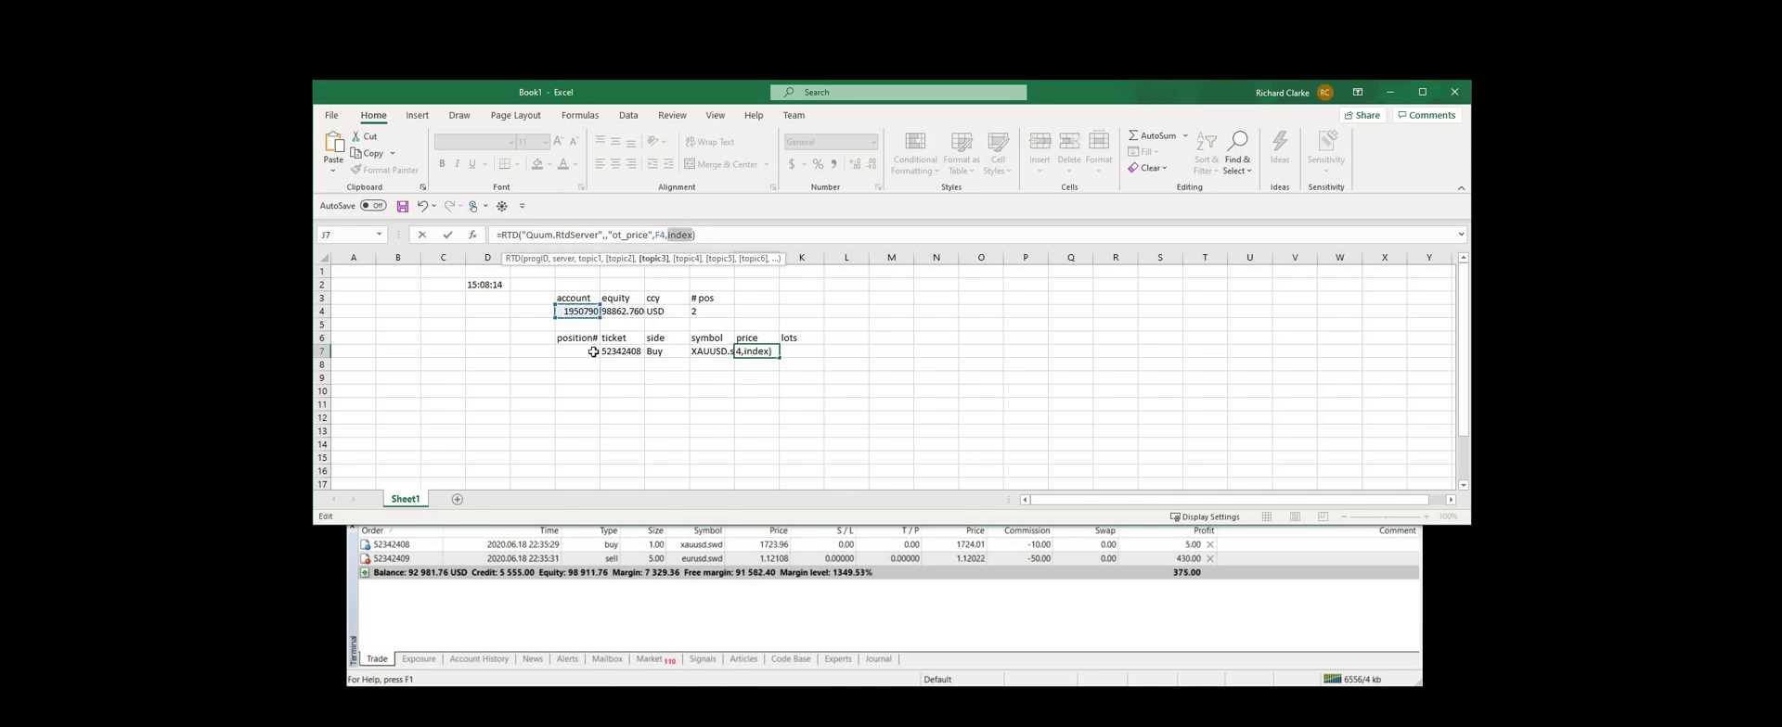
{"action": "left_click", "coordinate": [593, 352]}
{"action": "key", "text": "ctrl+Return"}
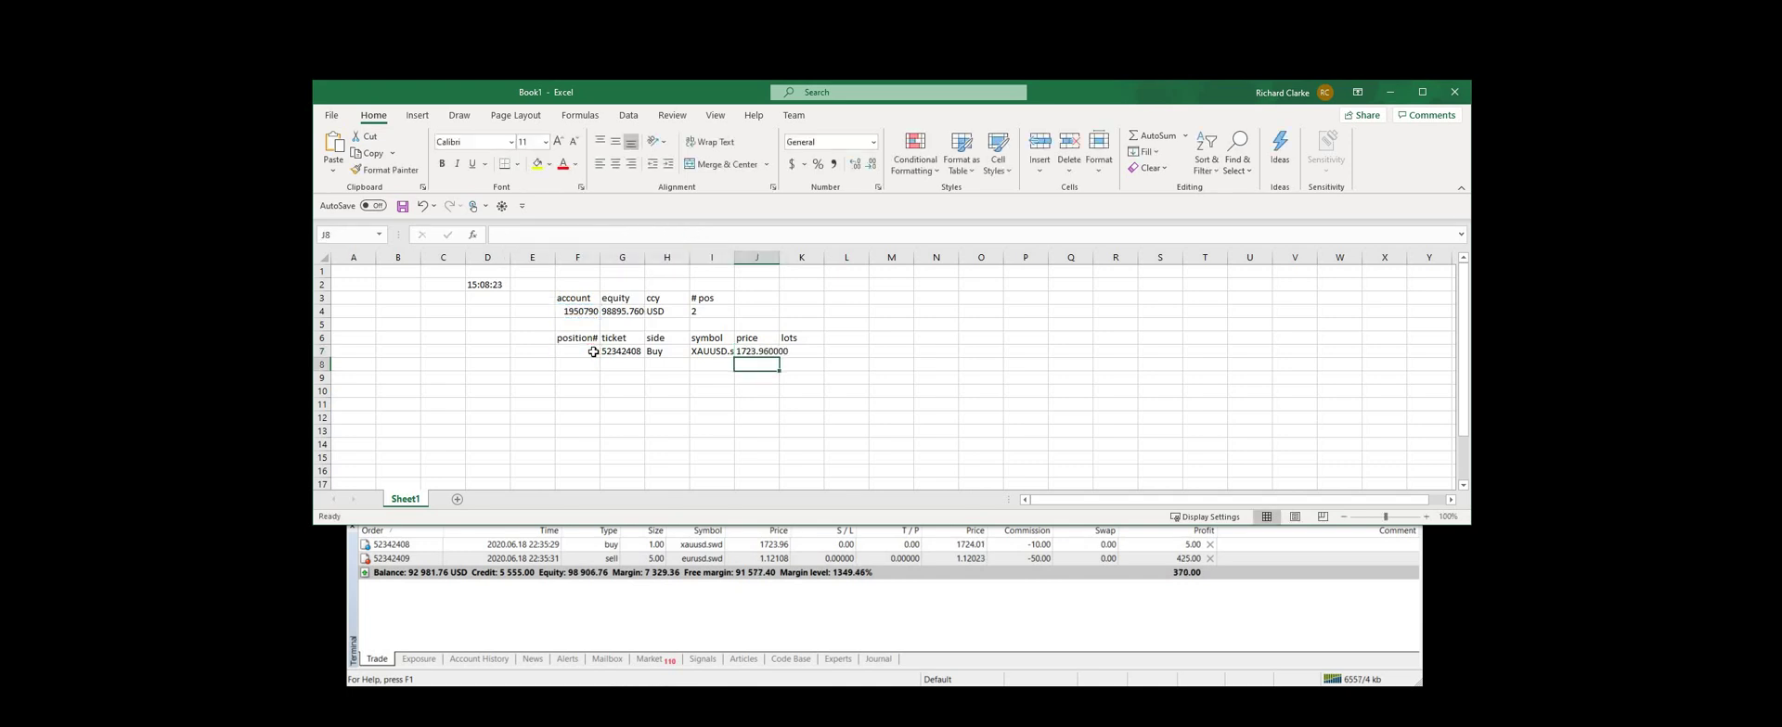
{"action": "key", "text": "Right"}
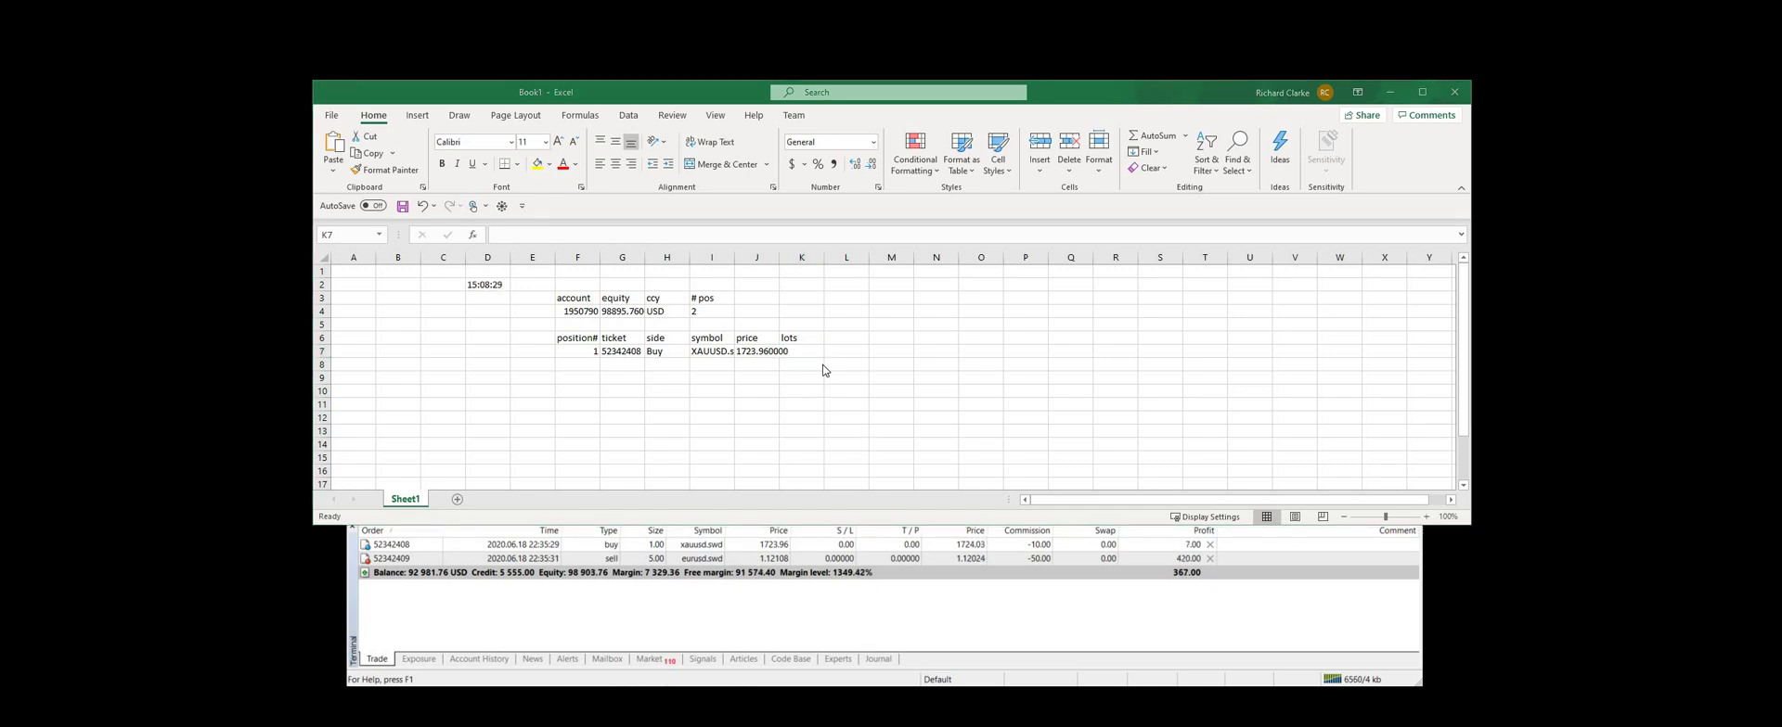
Enter the RTD ot_quantity formula in K7 using F4 and F7, returning 1.000000 lots
{"action": "left_click", "coordinate": [667, 234]}
{"action": "key", "text": "ctrl+v"}
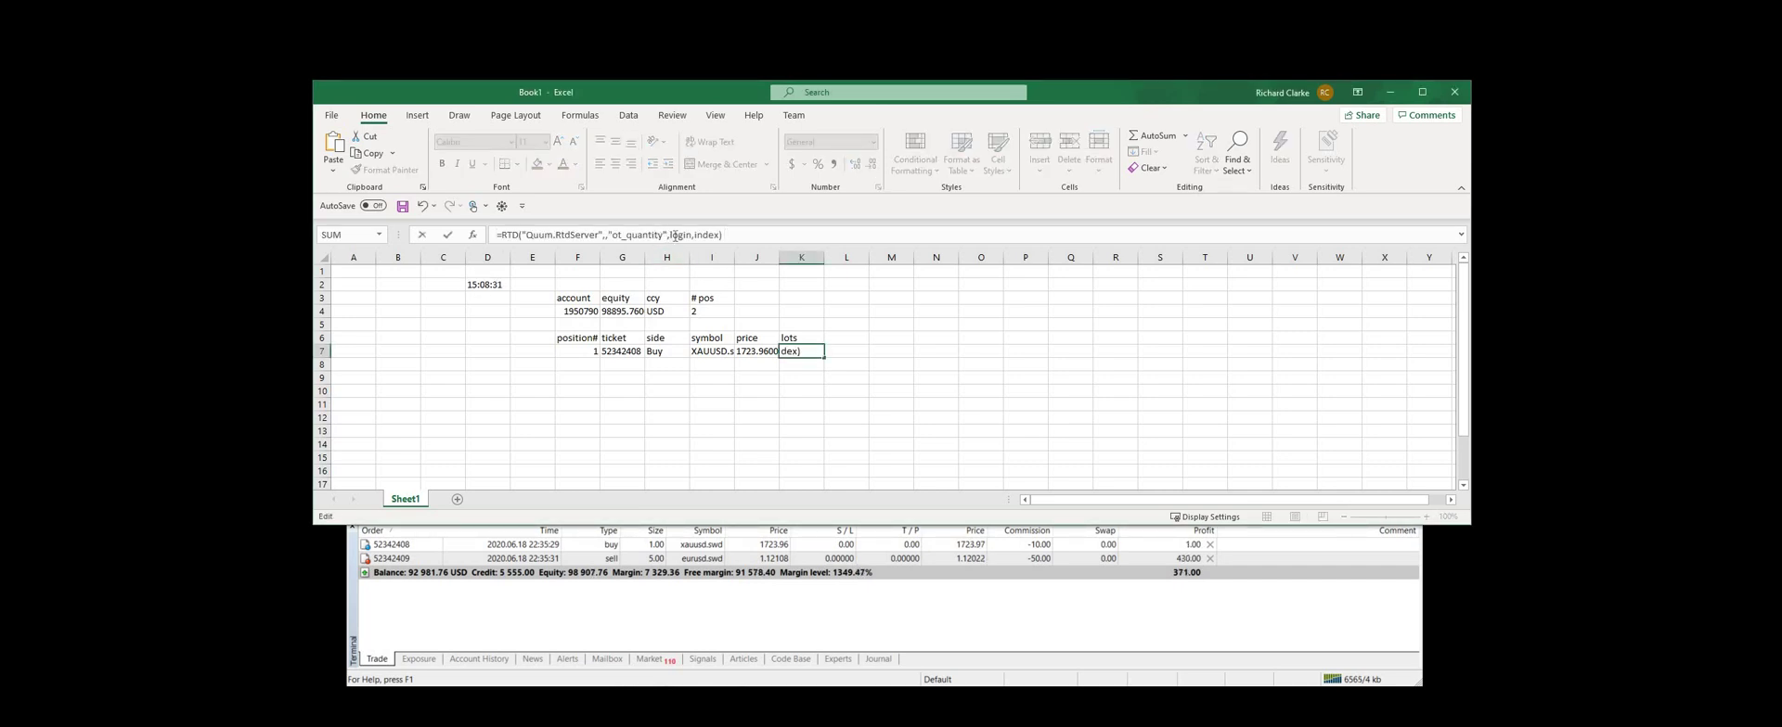
{"action": "double_click", "coordinate": [678, 235]}
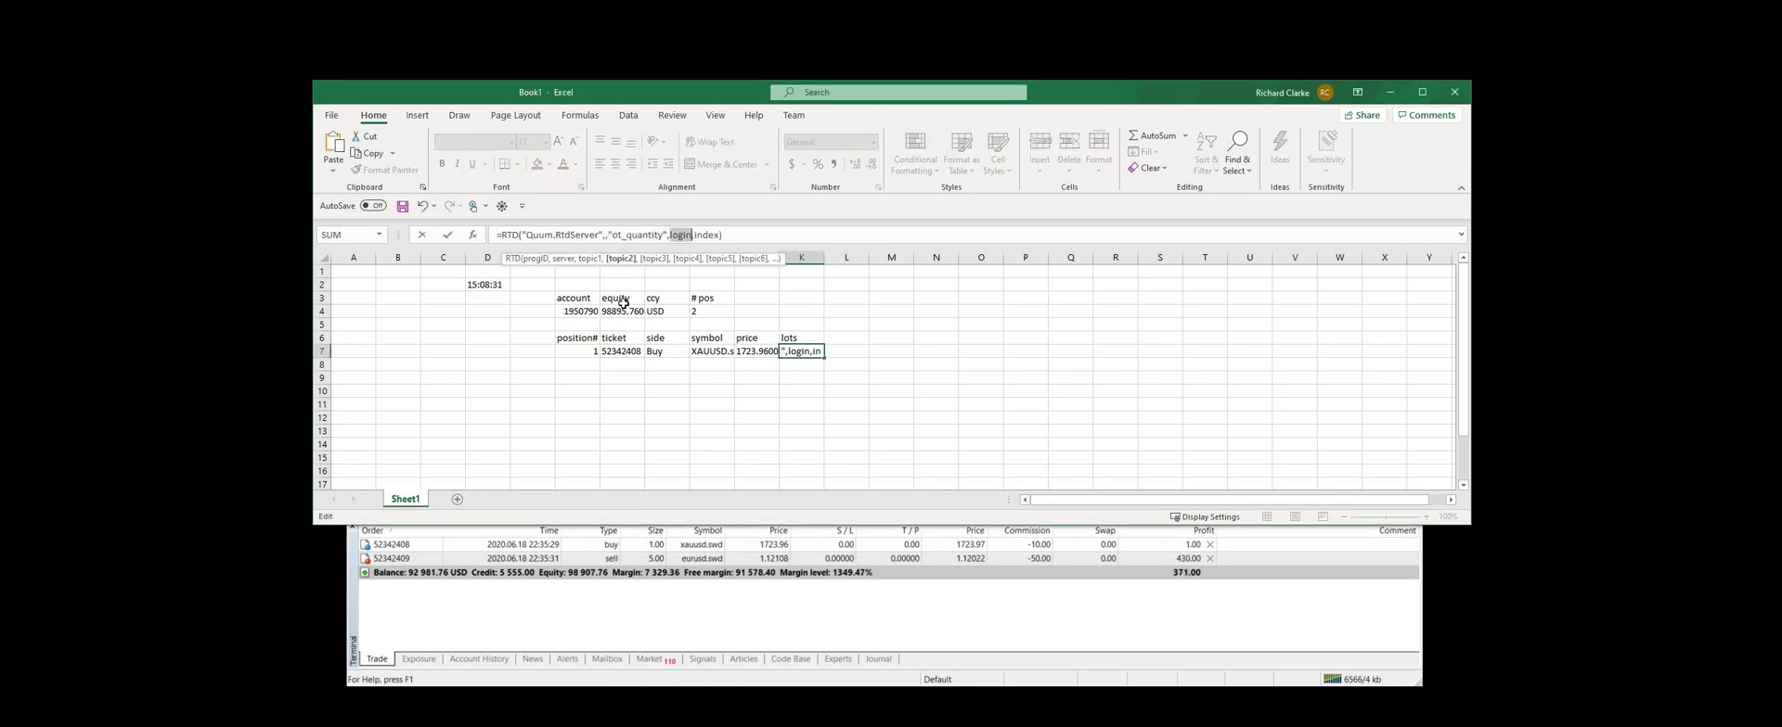
{"action": "left_click", "coordinate": [577, 315]}
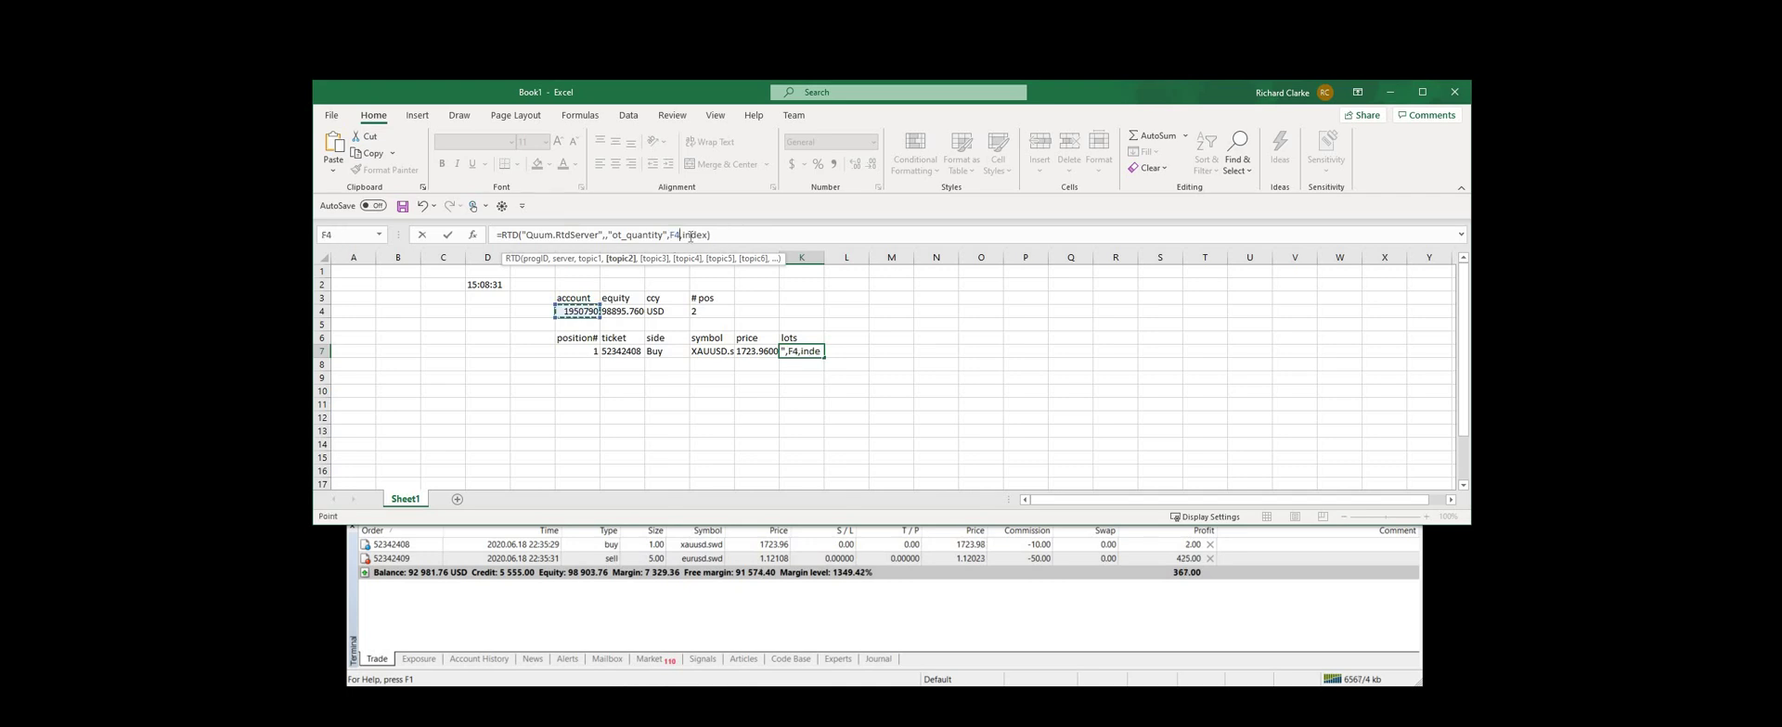
{"action": "left_click", "coordinate": [580, 353]}
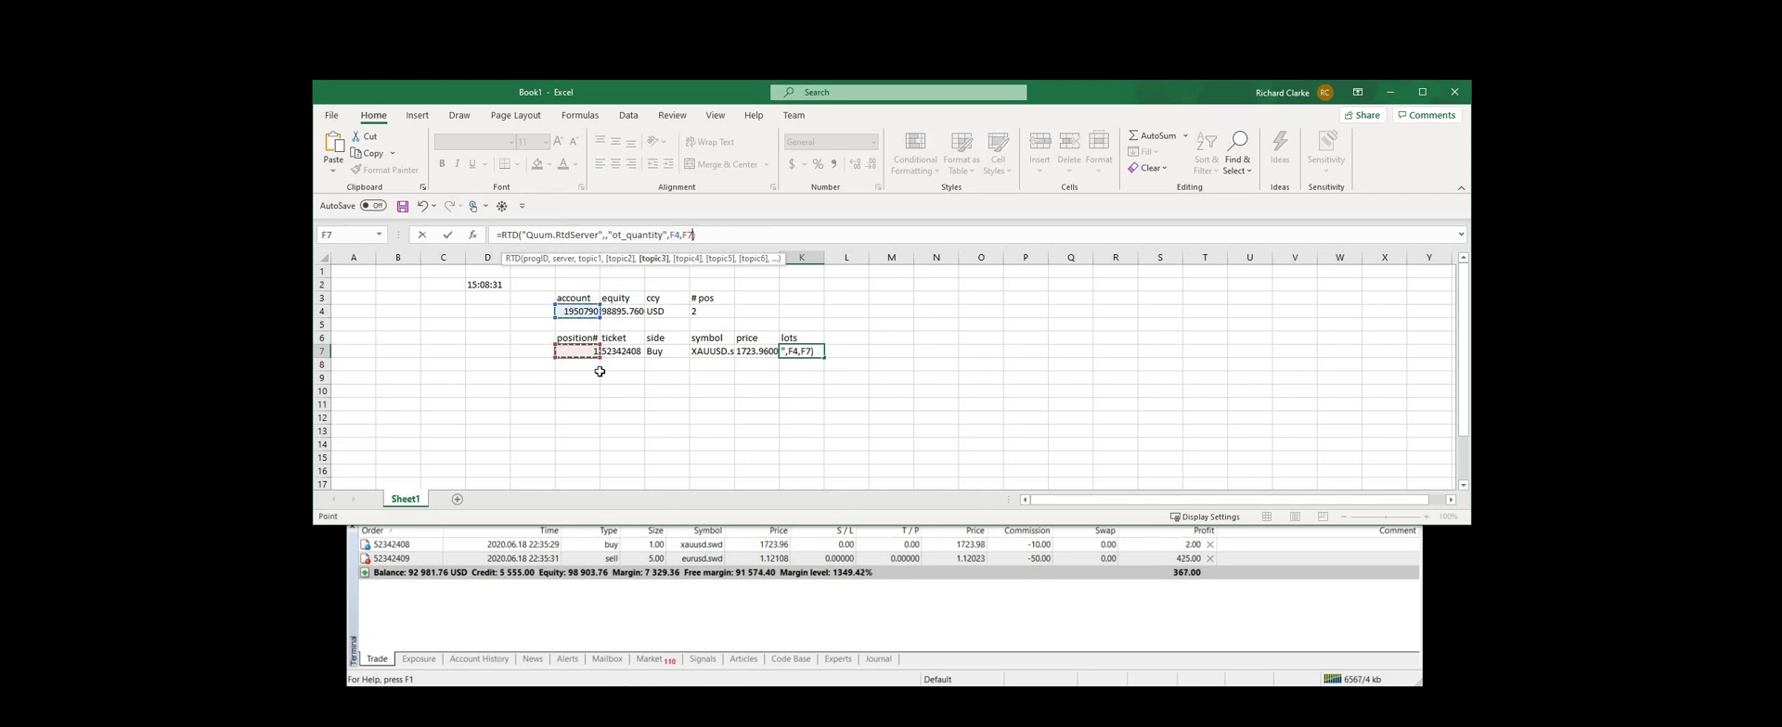
{"action": "key", "text": "Return"}
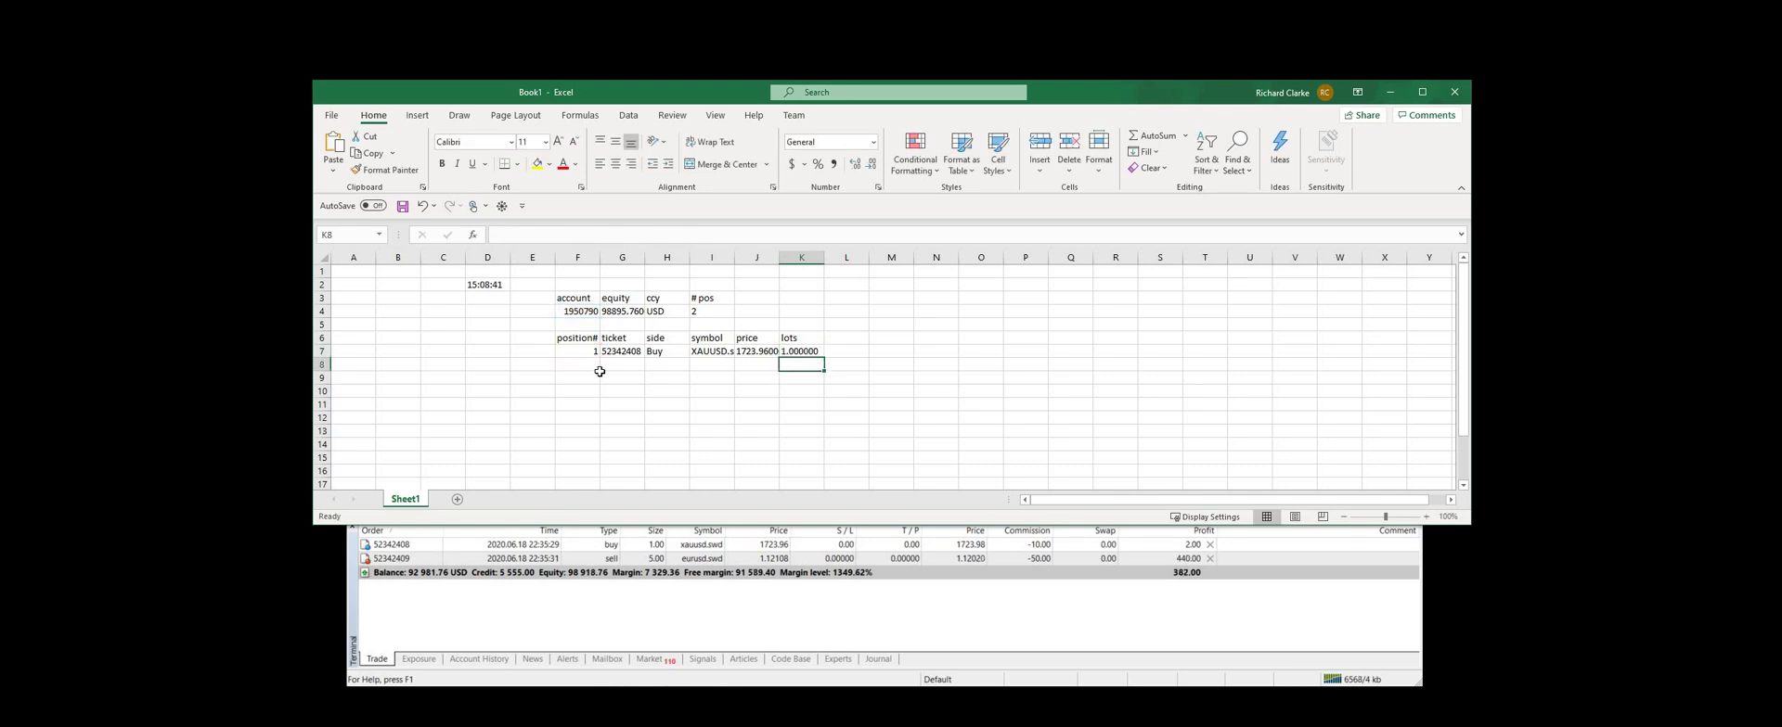
{"action": "key", "text": "Down"}
{"action": "key", "text": "Left"}
{"action": "key", "text": "Left"}
{"action": "key", "text": "Left"}
{"action": "key", "text": "Left"}
{"action": "key", "text": "Left"}
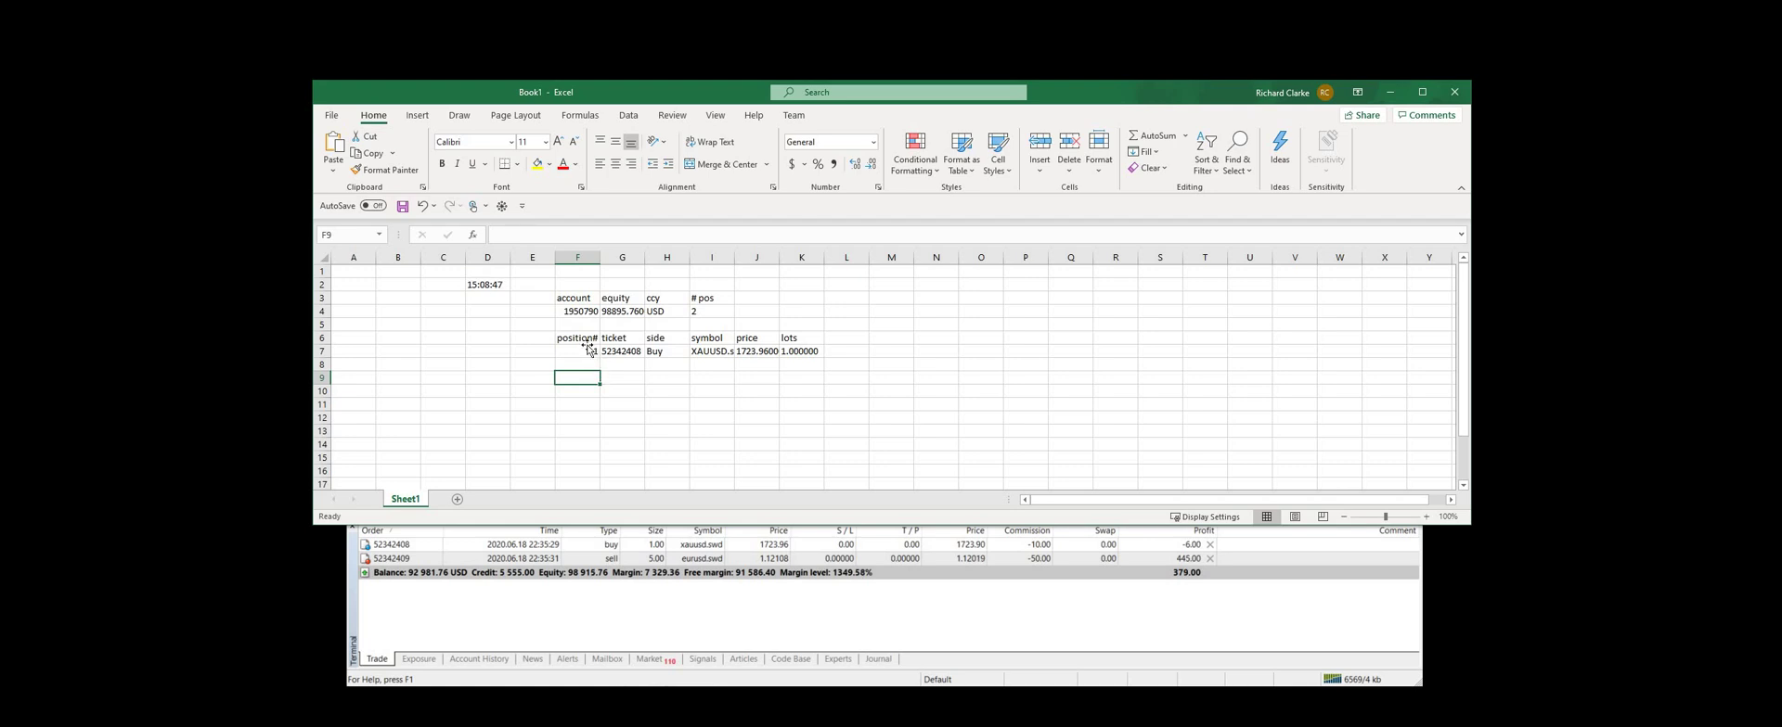
Change the position index in F7 to 2, so the row shows the EURUSD.s sell of 5 lots
{"action": "left_click", "coordinate": [592, 351]}
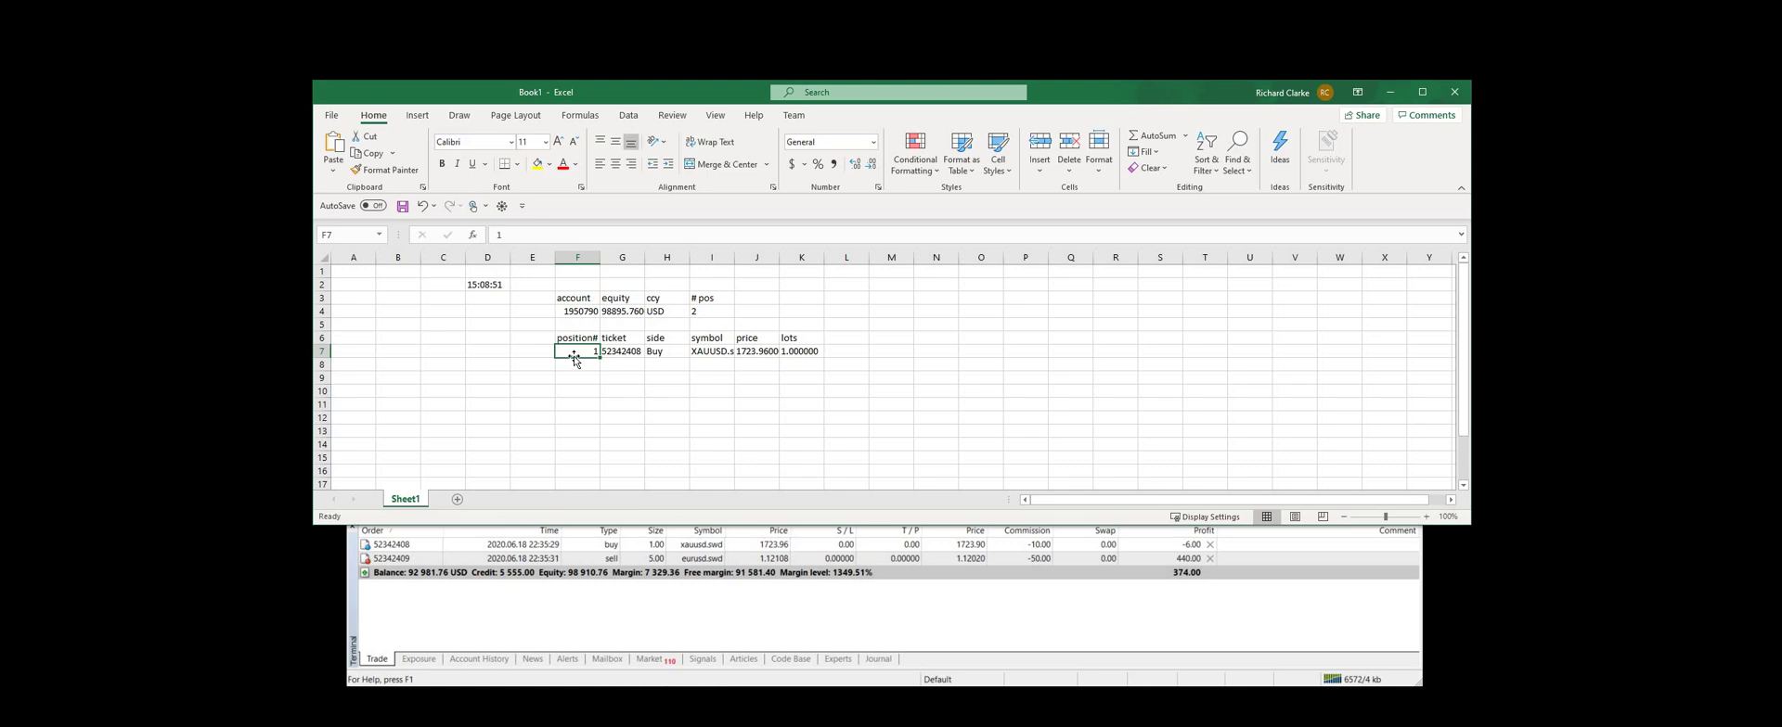
{"action": "type", "text": "2"}
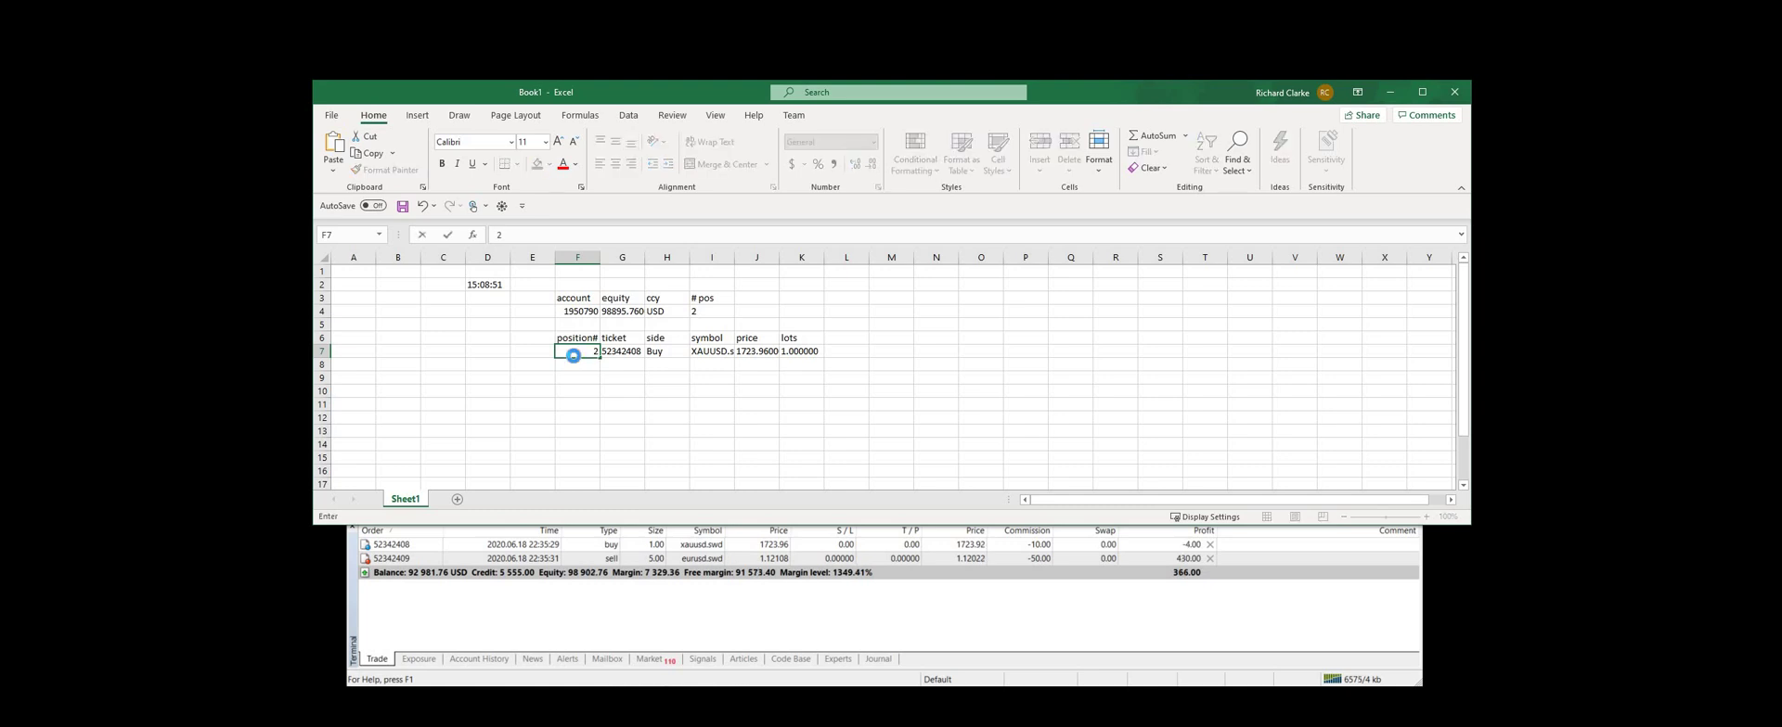
{"action": "key", "text": "Return"}
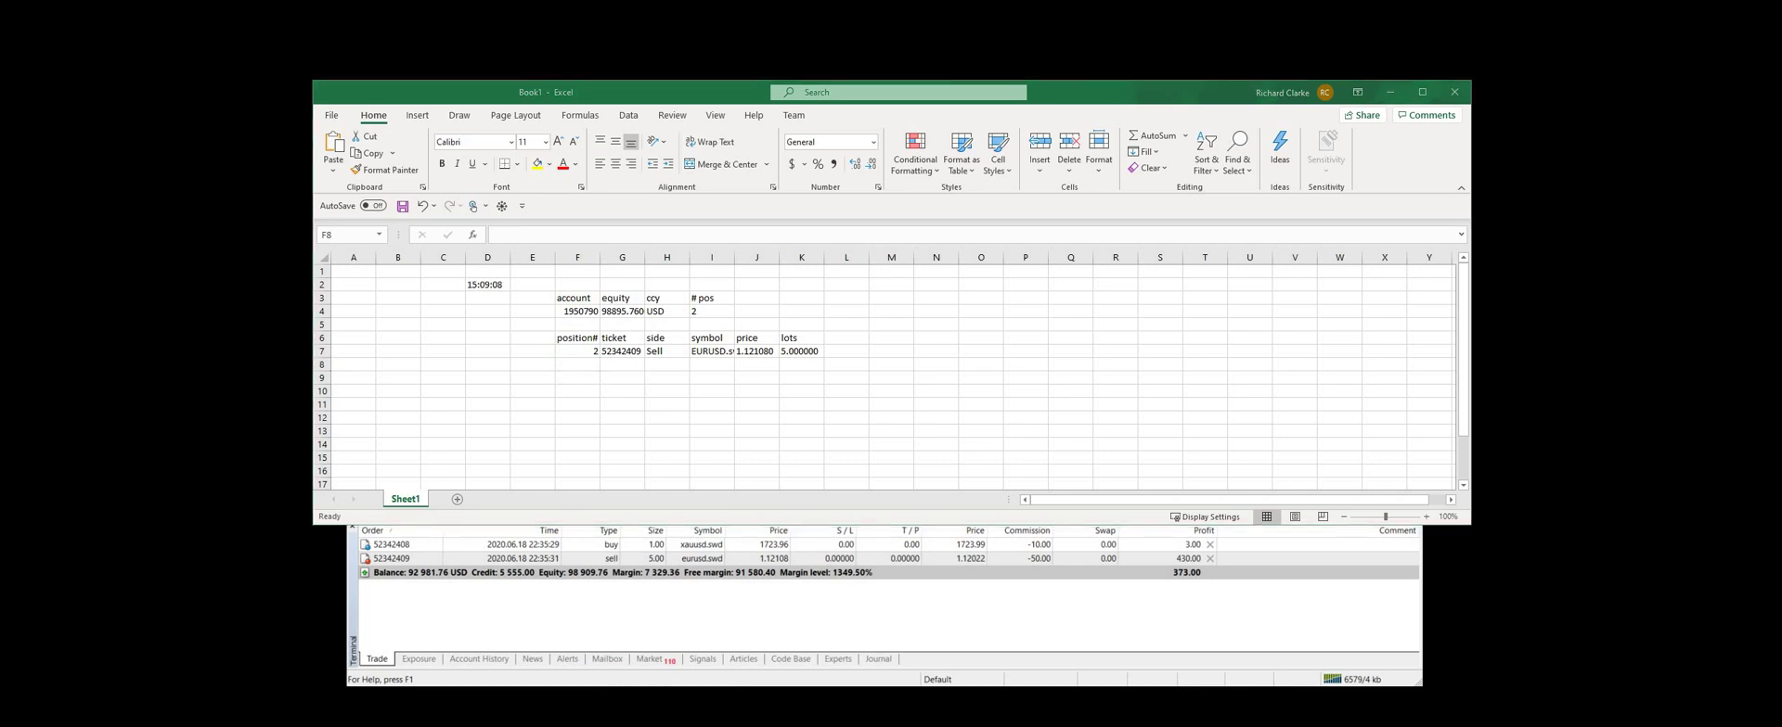
Enter =RTD("Quum.RtdServer",,"md","EUR/USD","mid") in F10 to stream the EUR/USD price
{"action": "left_click", "coordinate": [583, 393]}
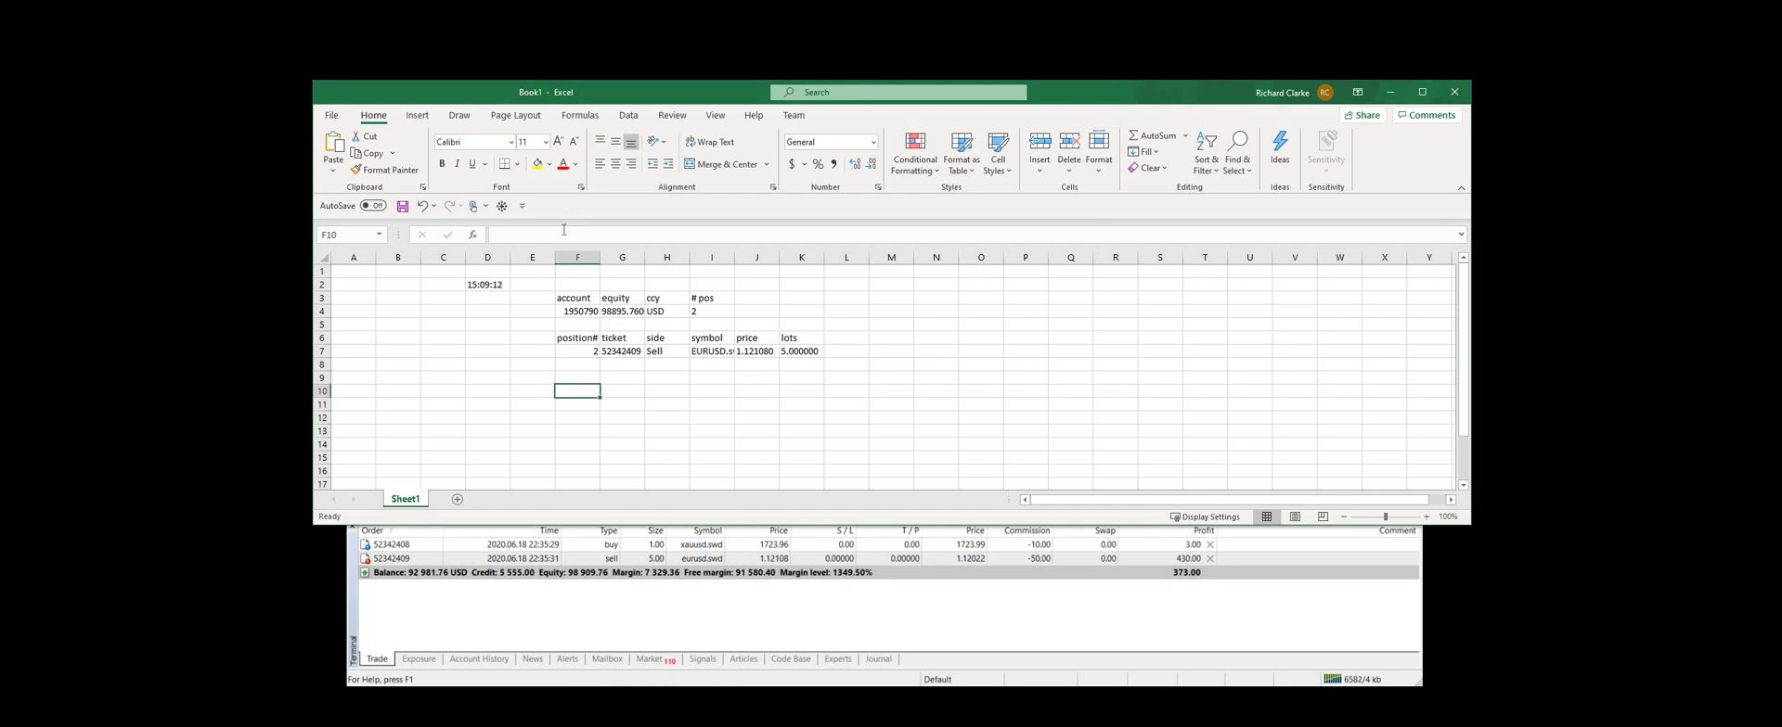
{"action": "left_click", "coordinate": [564, 232]}
{"action": "key", "text": "ctrl+v"}
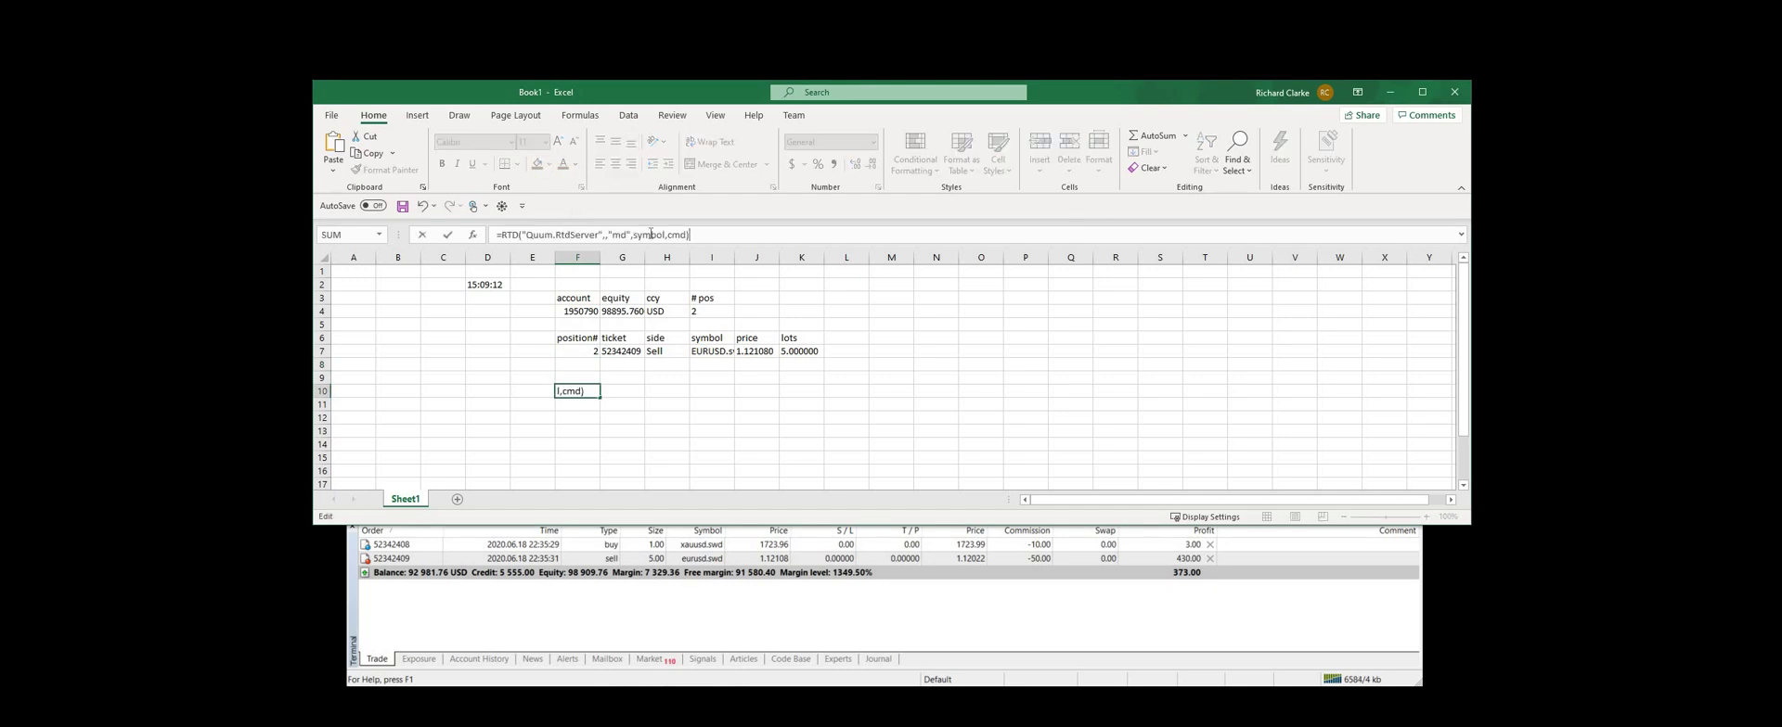
{"action": "double_click", "coordinate": [650, 234]}
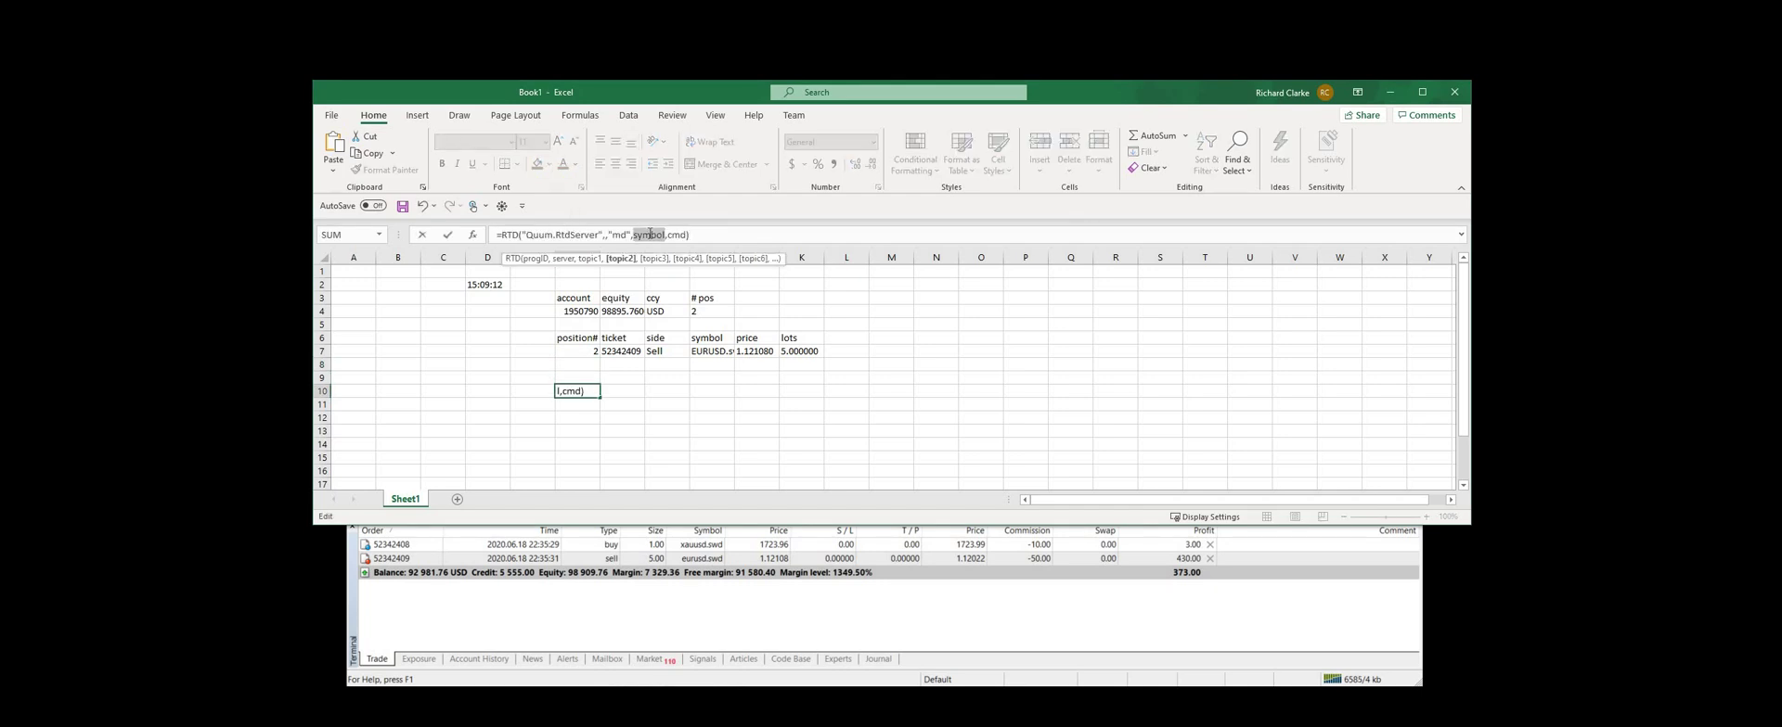
{"action": "type", "text": "\"EUR"}
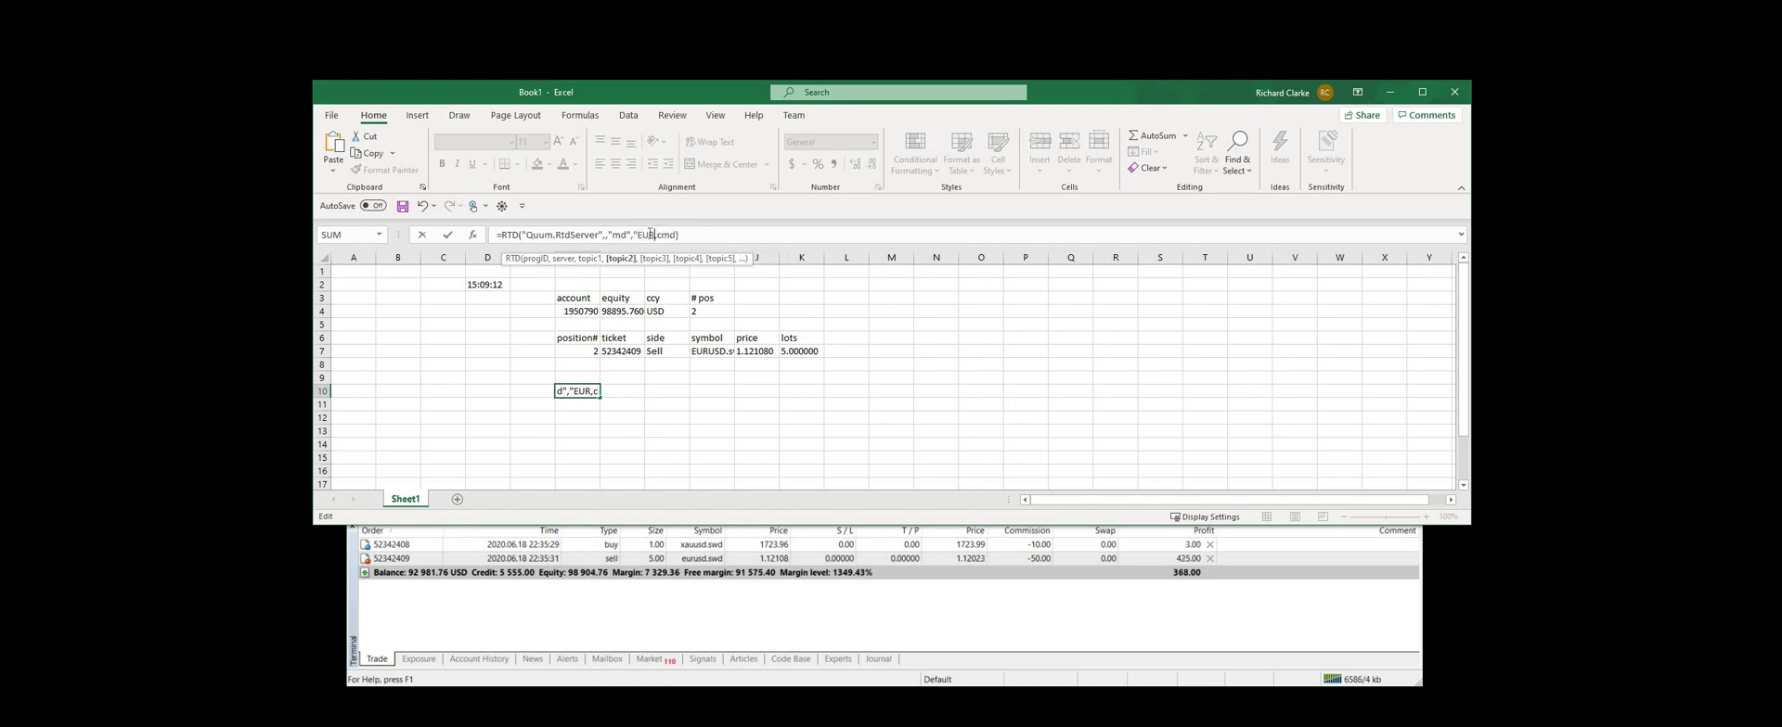
{"action": "type", "text": "/USD\""}
{"action": "double_click", "coordinate": [690, 236]}
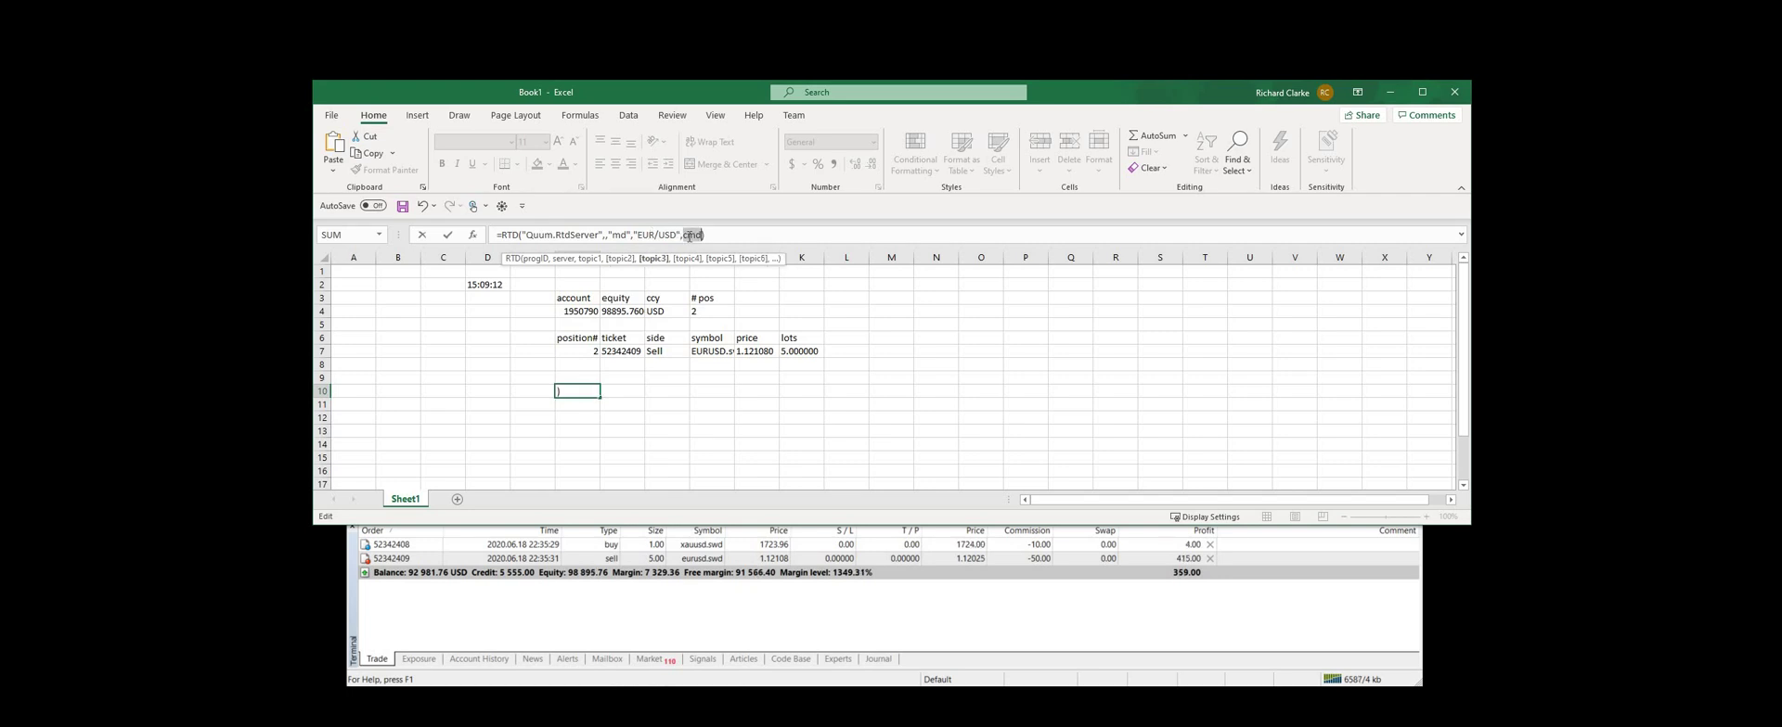
{"action": "type", "text": "mid"}
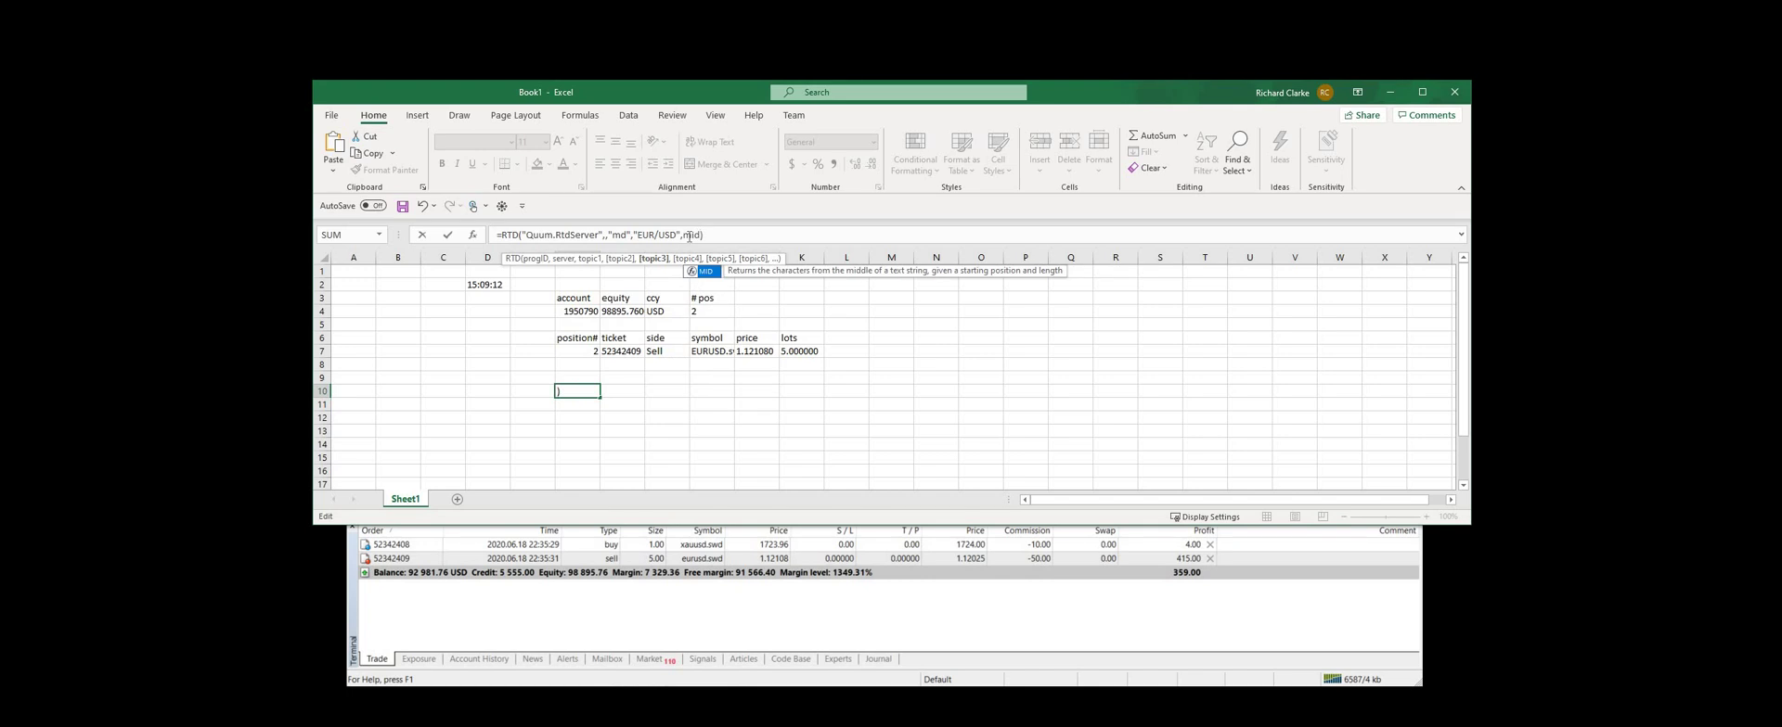
{"action": "key", "text": "BackSpace"}
{"action": "key", "text": "BackSpace"}
{"action": "key", "text": "BackSpace"}
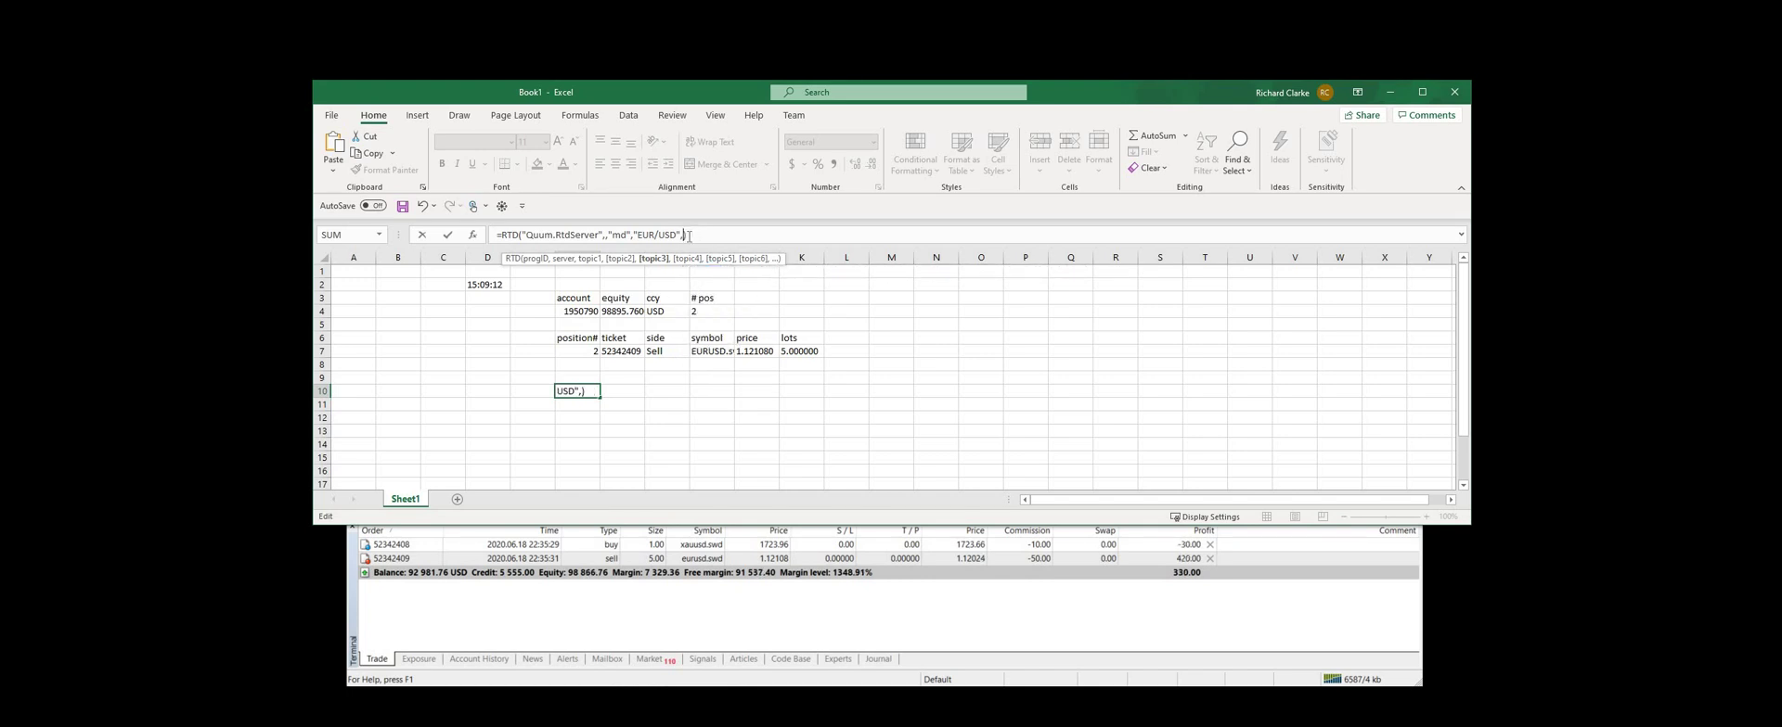
{"action": "type", "text": "\"mid\""}
{"action": "key", "text": "ctrl+Return"}
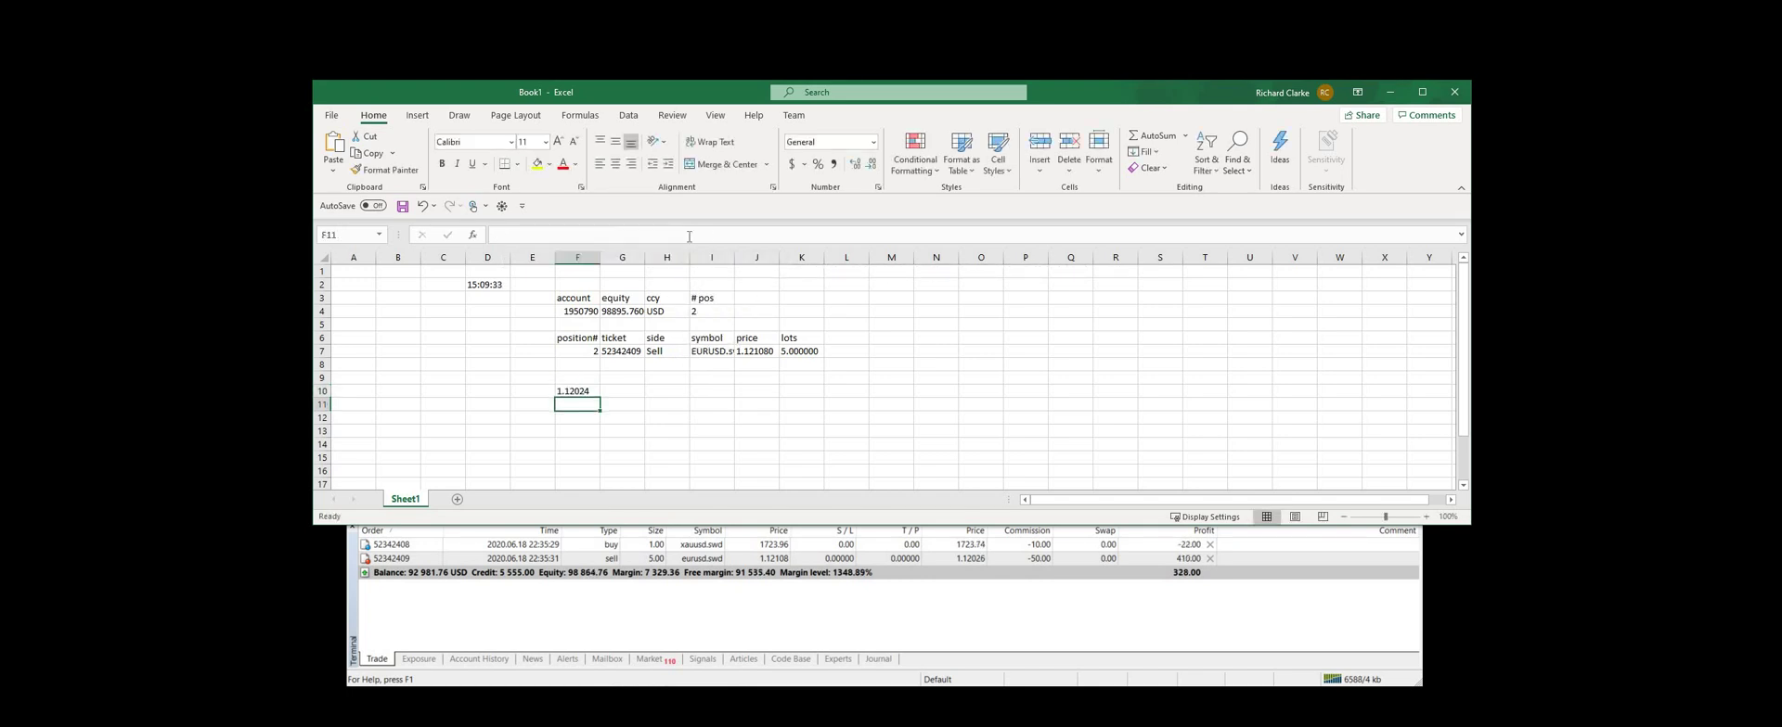
Label E10 with the text EUR/USD
{"action": "key", "text": "Left"}
{"action": "type", "text": "EUR"}
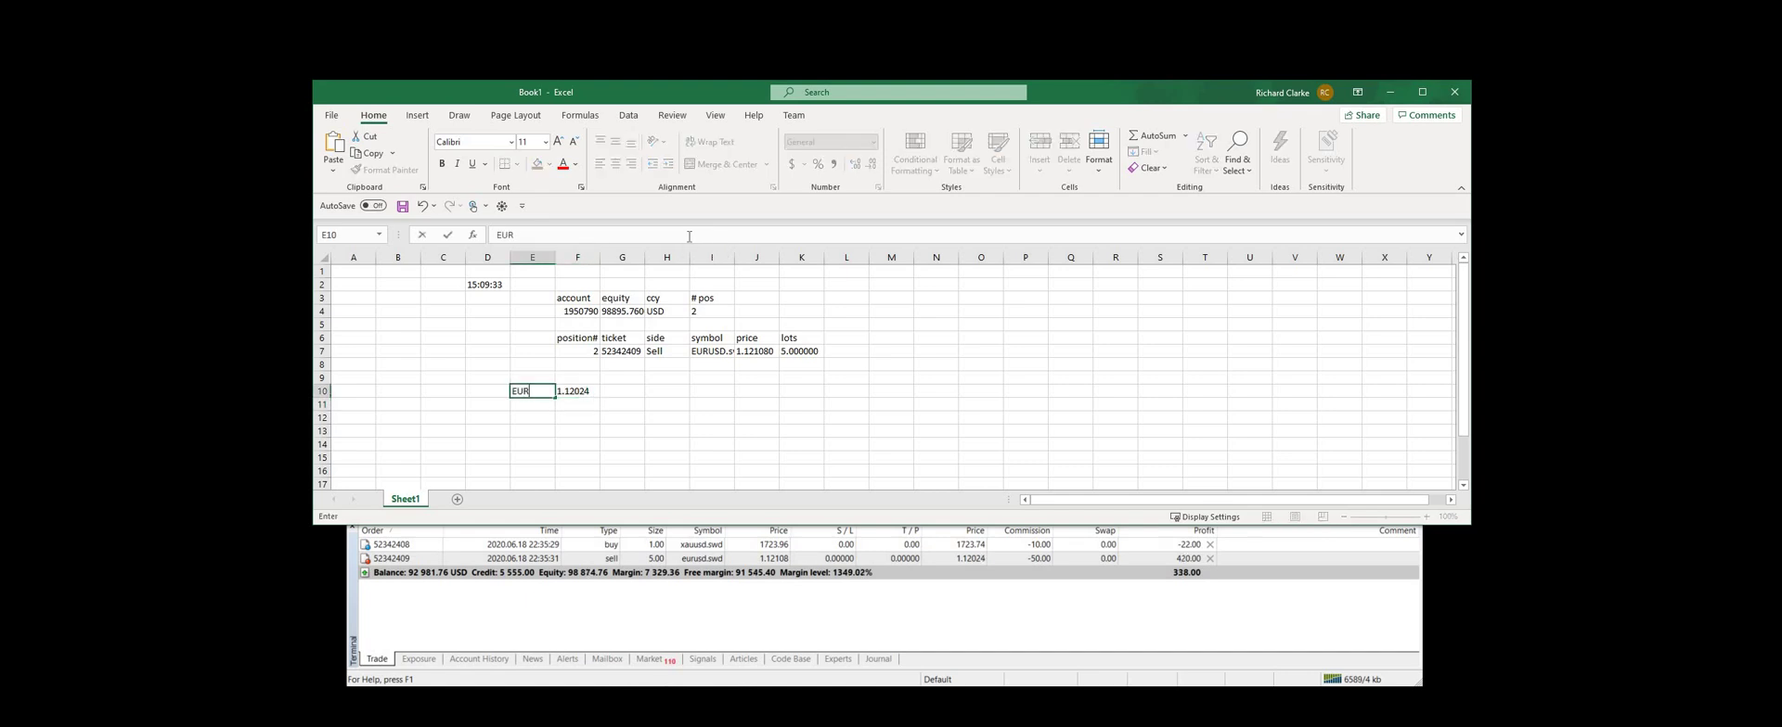
{"action": "type", "text": "/USD"}
{"action": "key", "text": "Tab"}
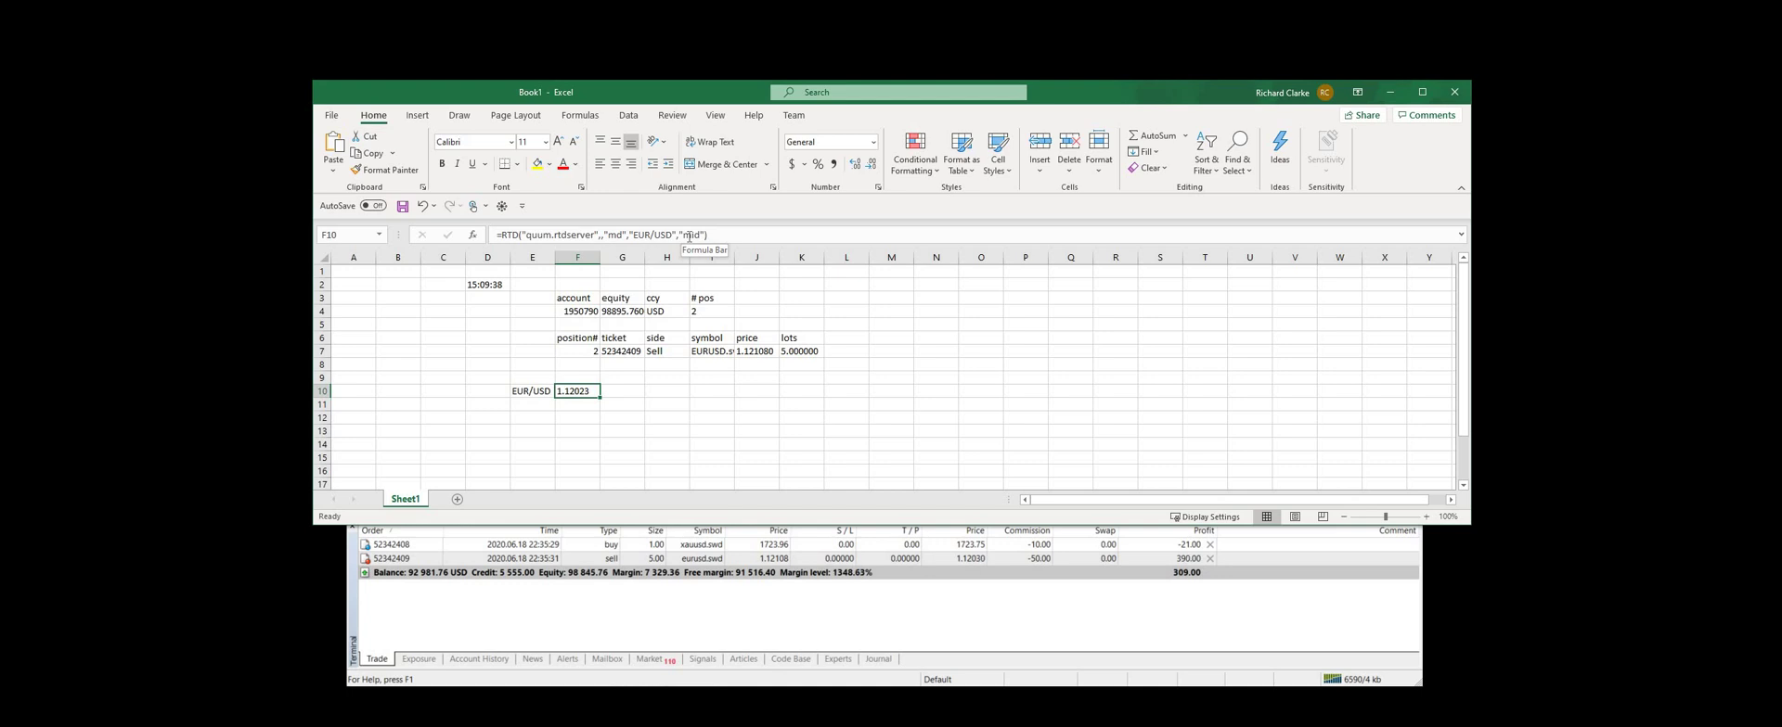